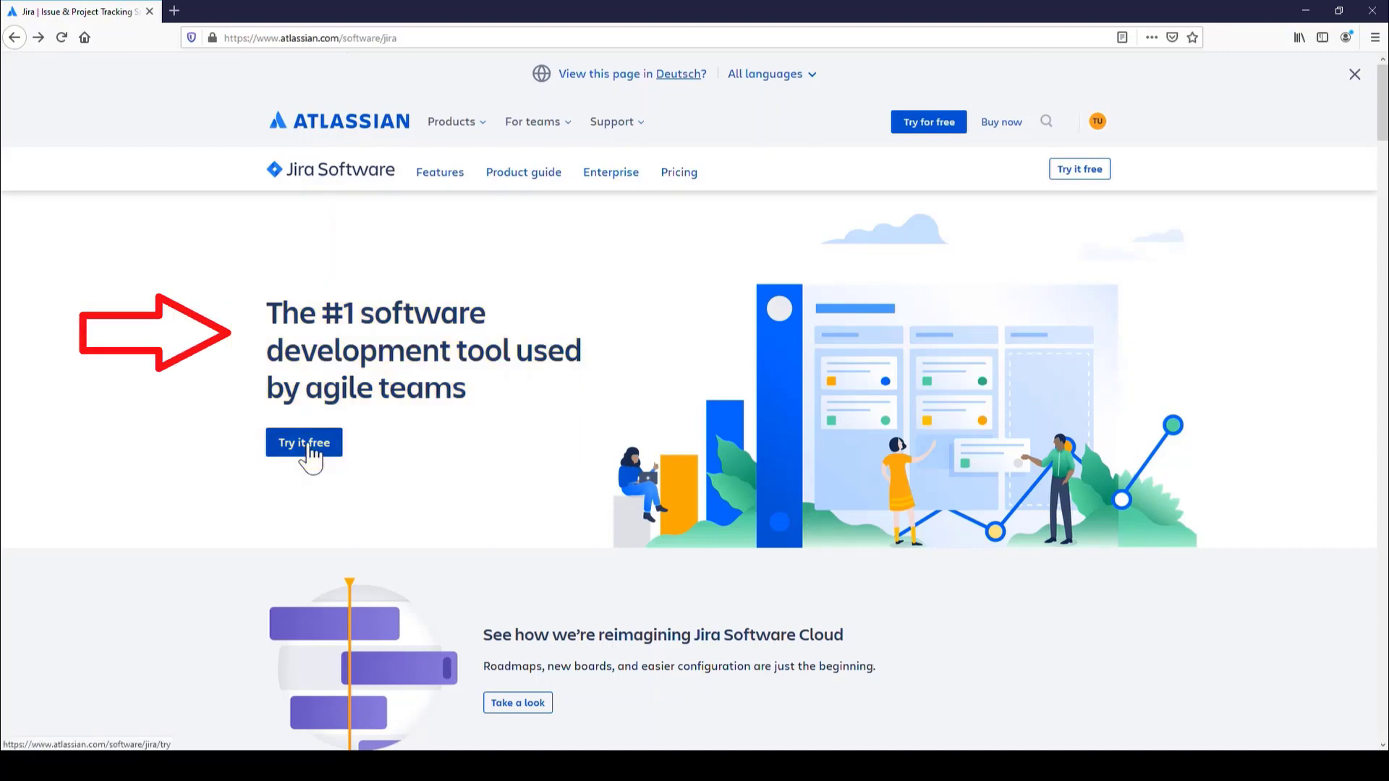
Sign up for the free Jira Software cloud trial with the site name testuserhsalbsig.
click(309, 447)
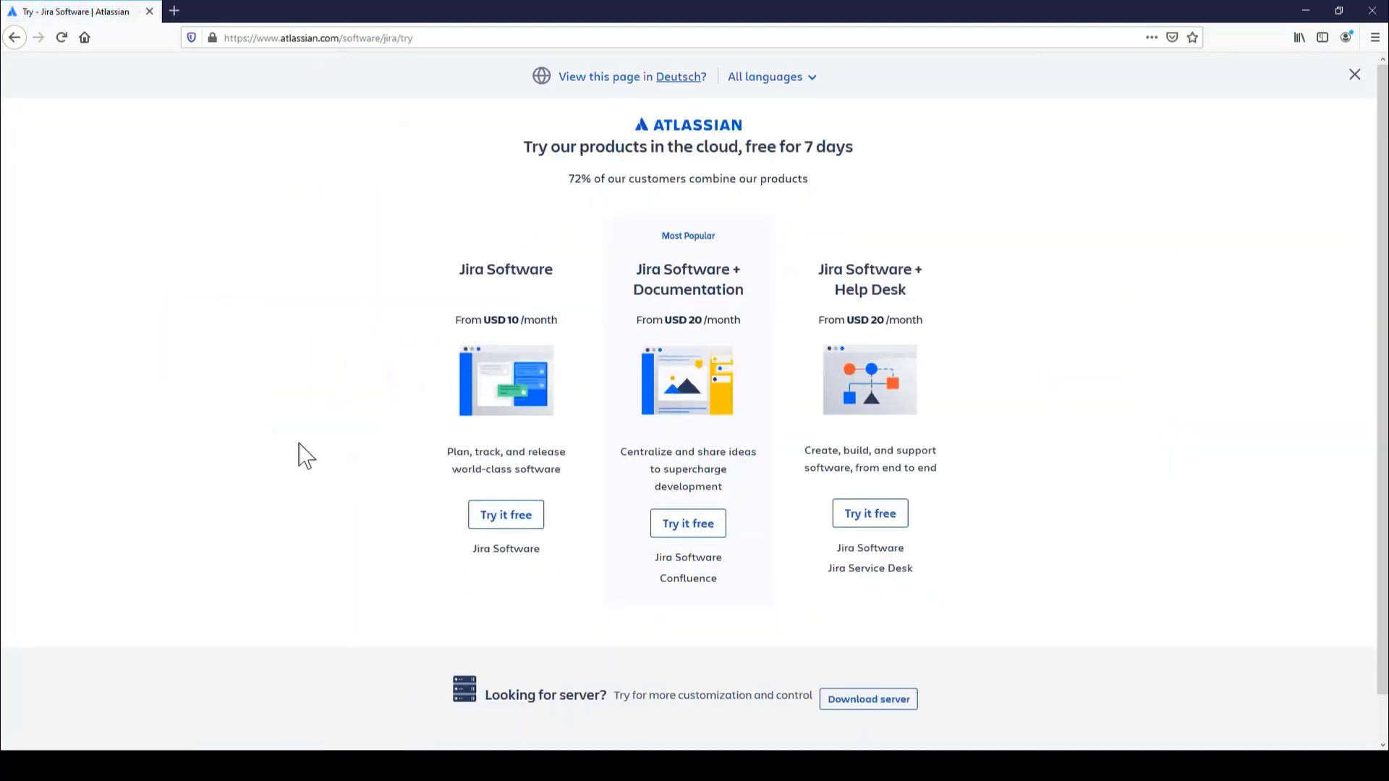
click(516, 525)
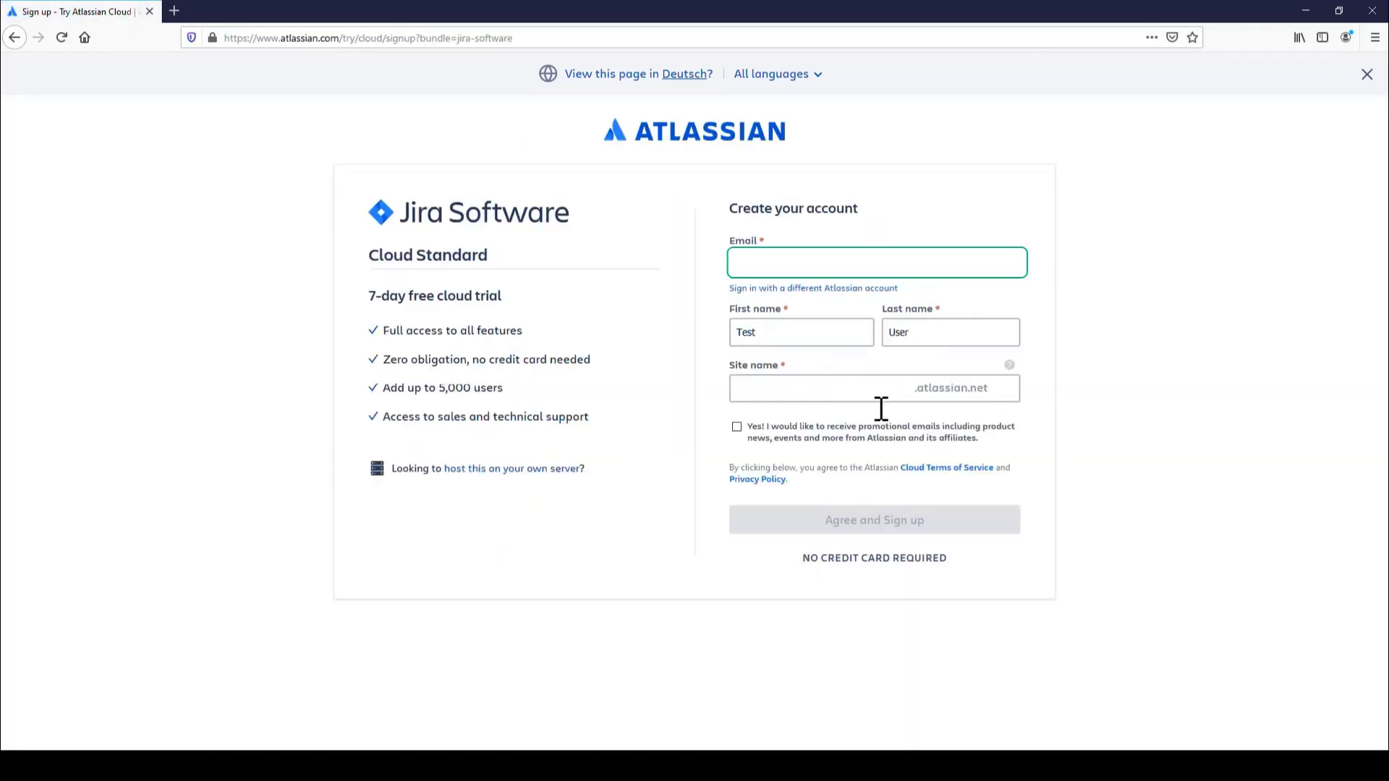
text(testuser)
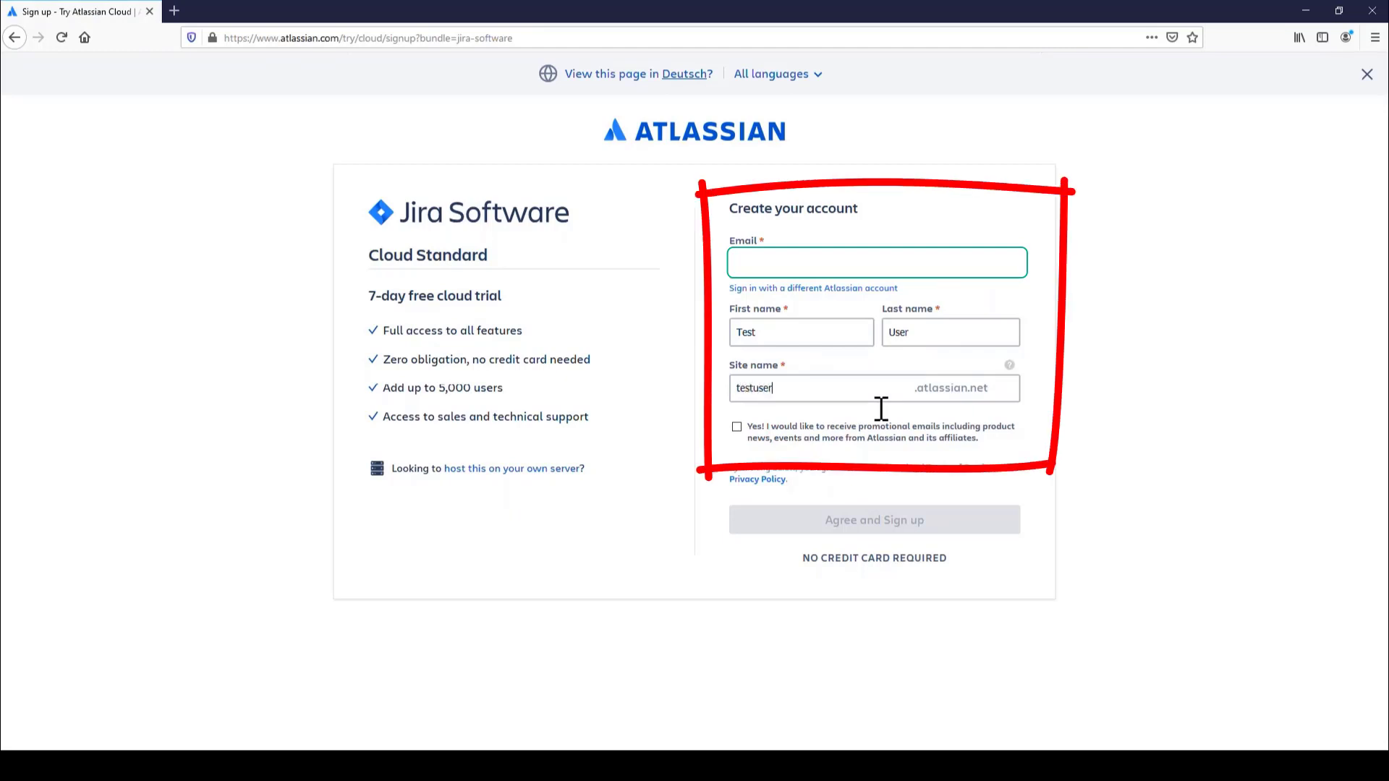
text(hsalbsig)
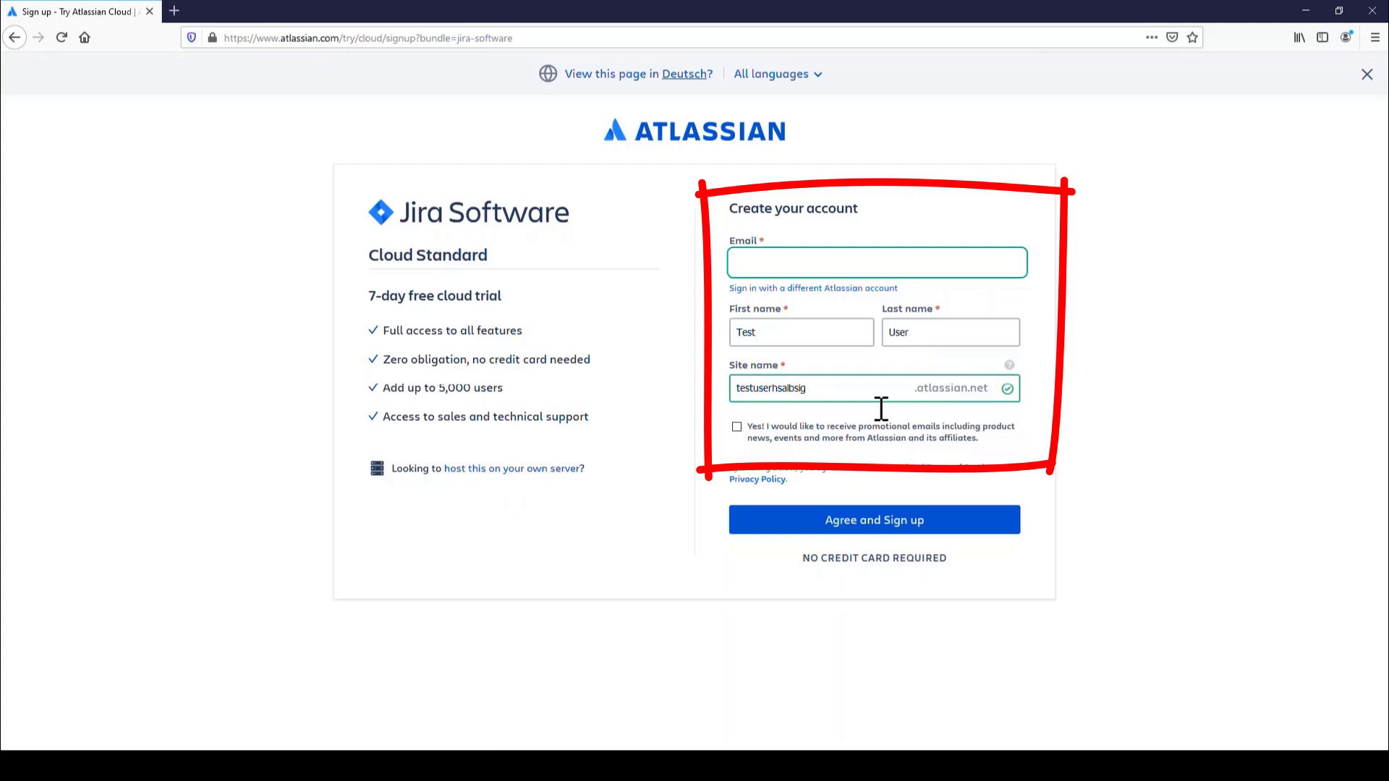
click(881, 532)
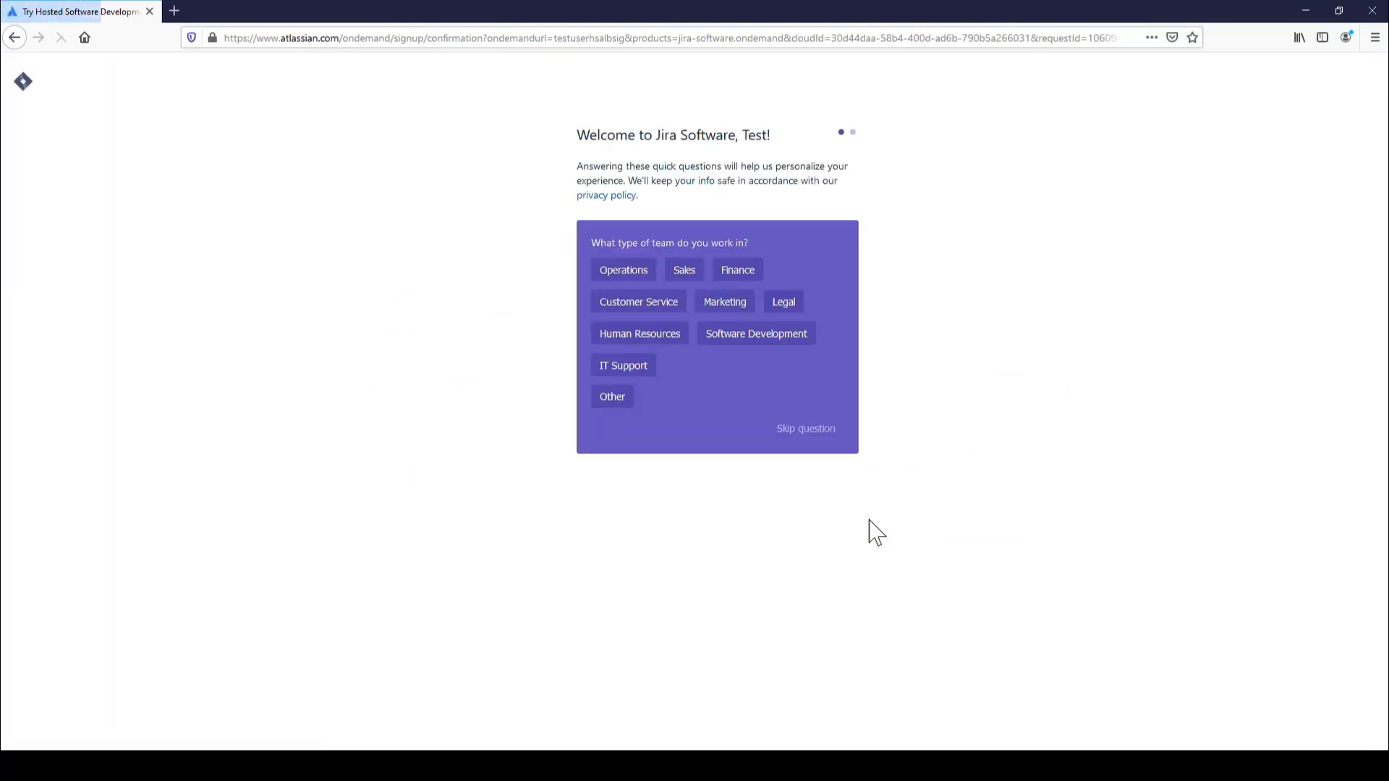
Skip the onboarding questions about team type and role as well as the team invitation.
click(822, 433)
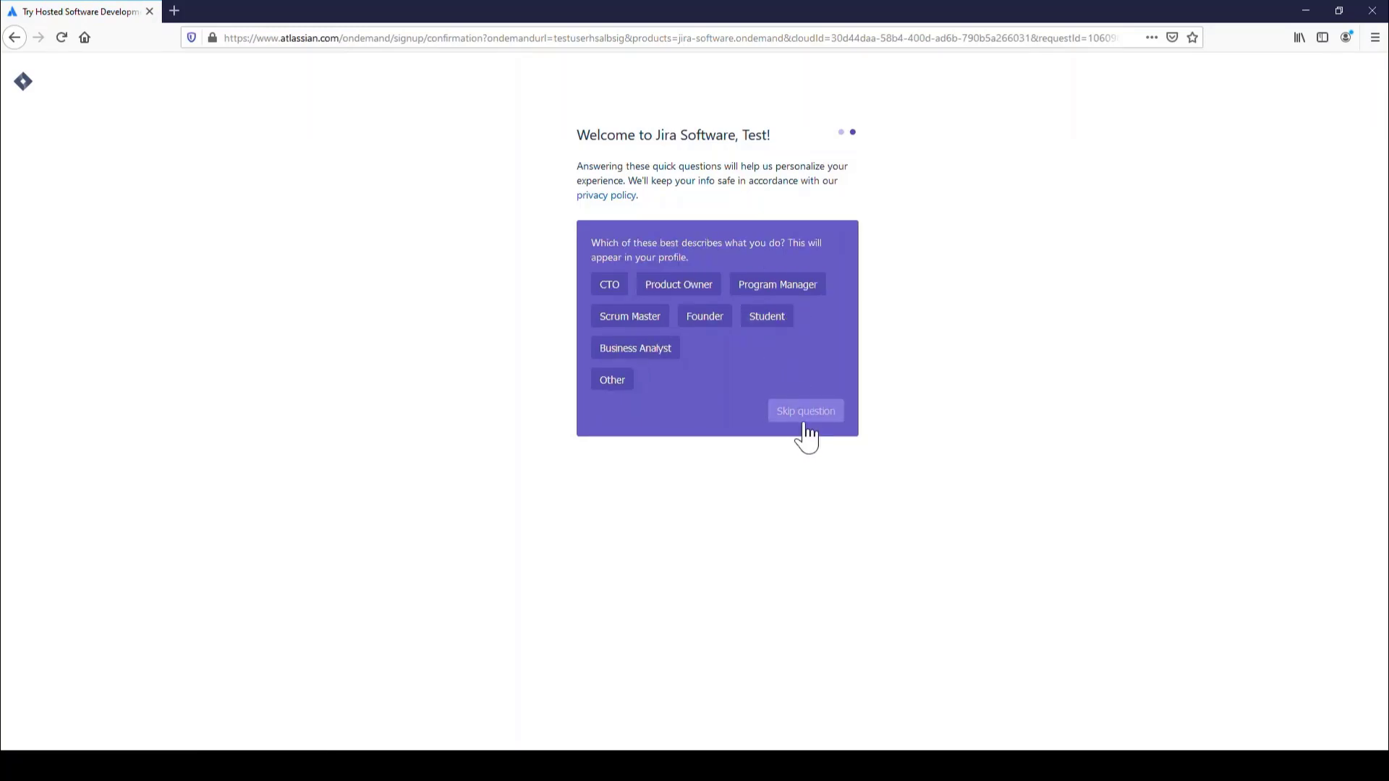
click(804, 414)
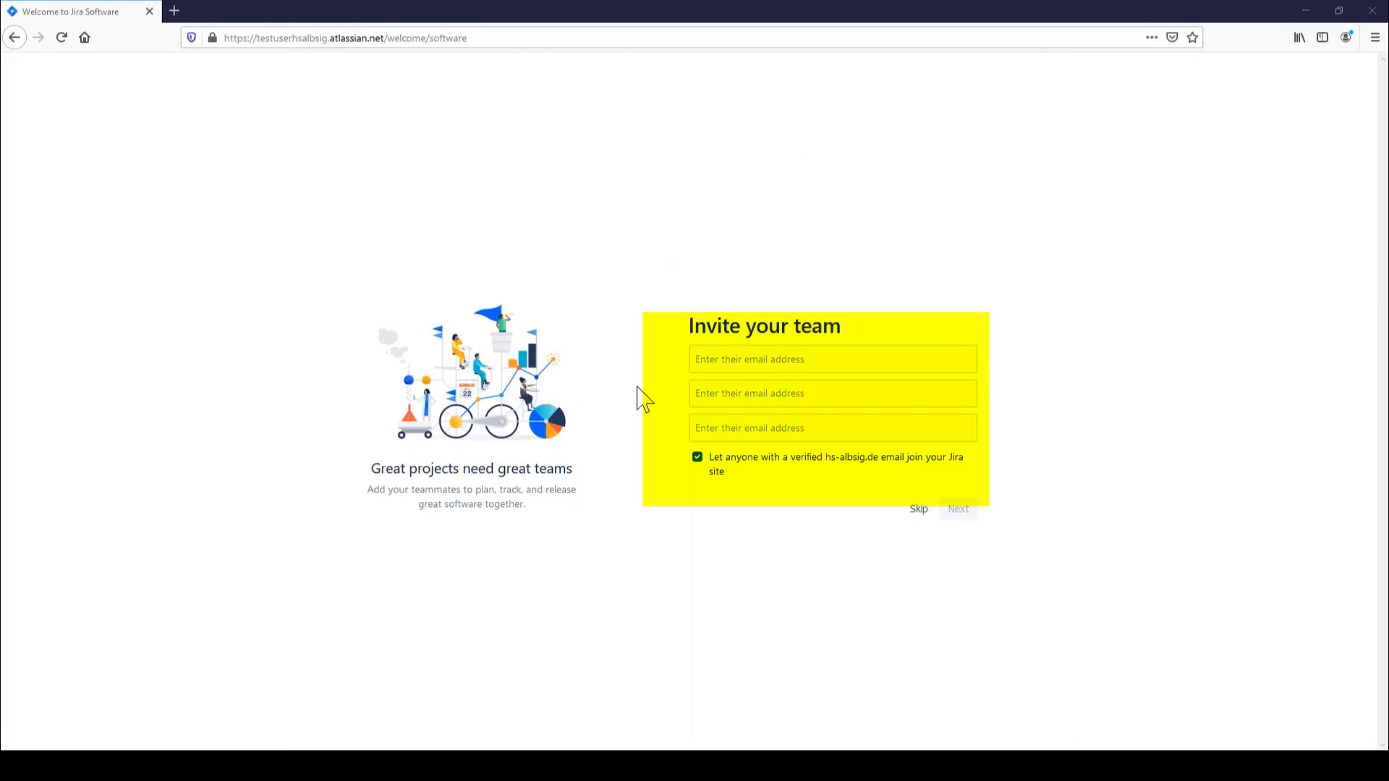
click(919, 509)
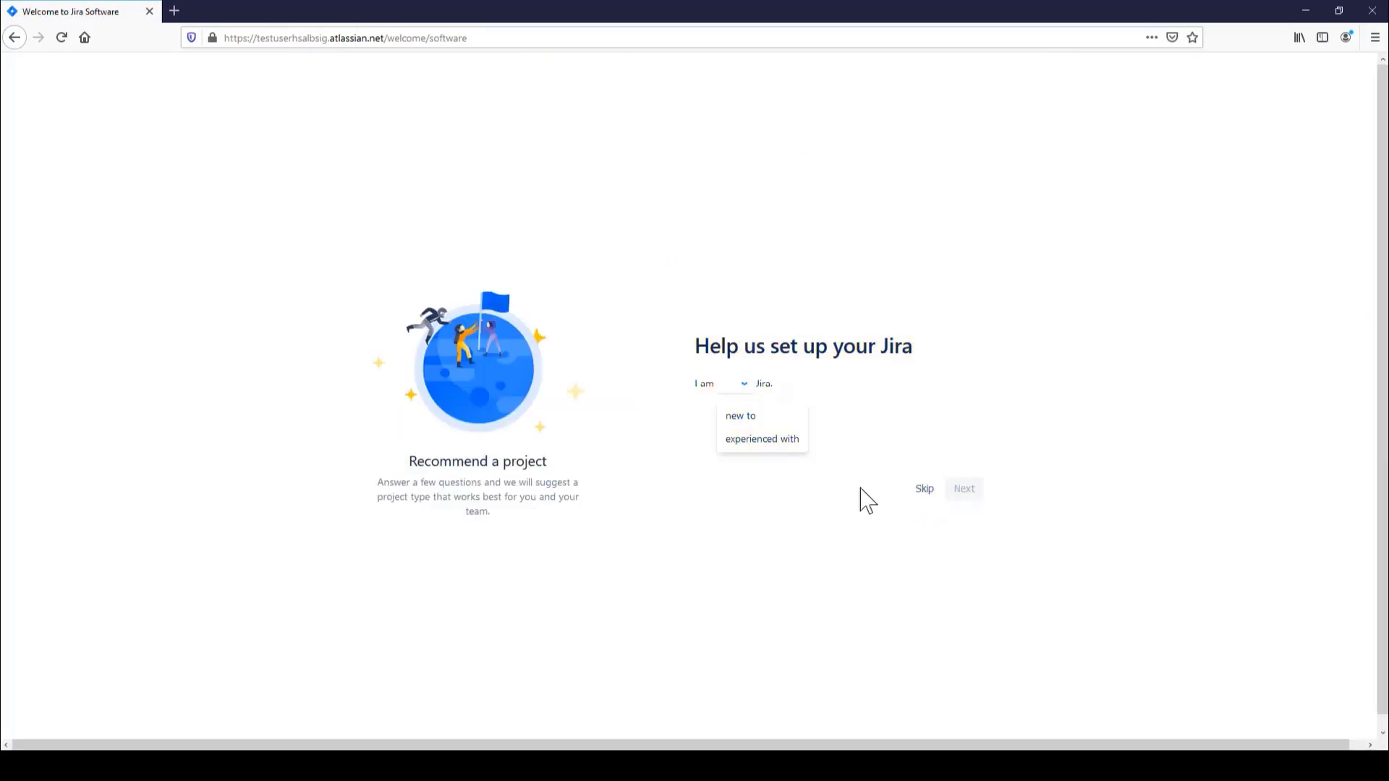
Answer the setup questions: experienced with Jira, experienced with agile methodologies, working on features, flexible schedule.
click(781, 439)
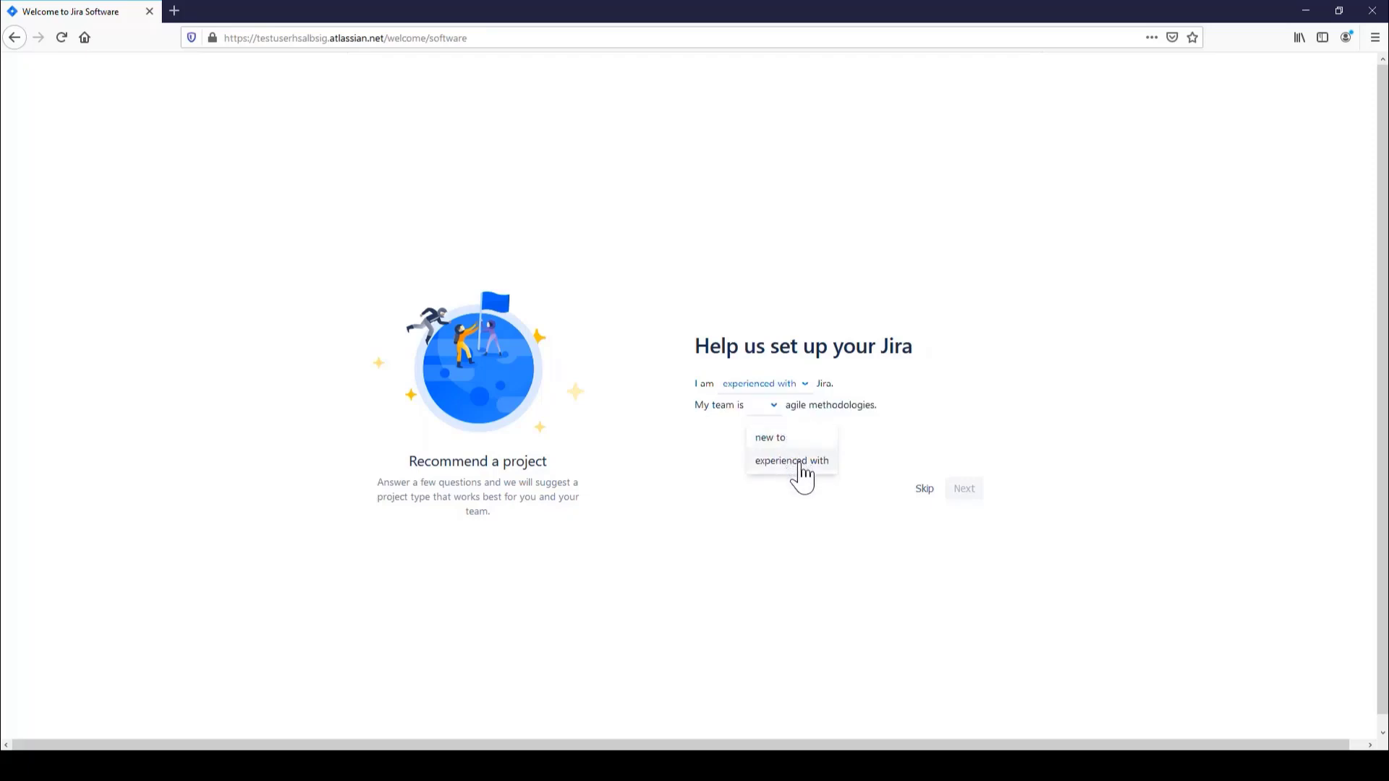
click(799, 463)
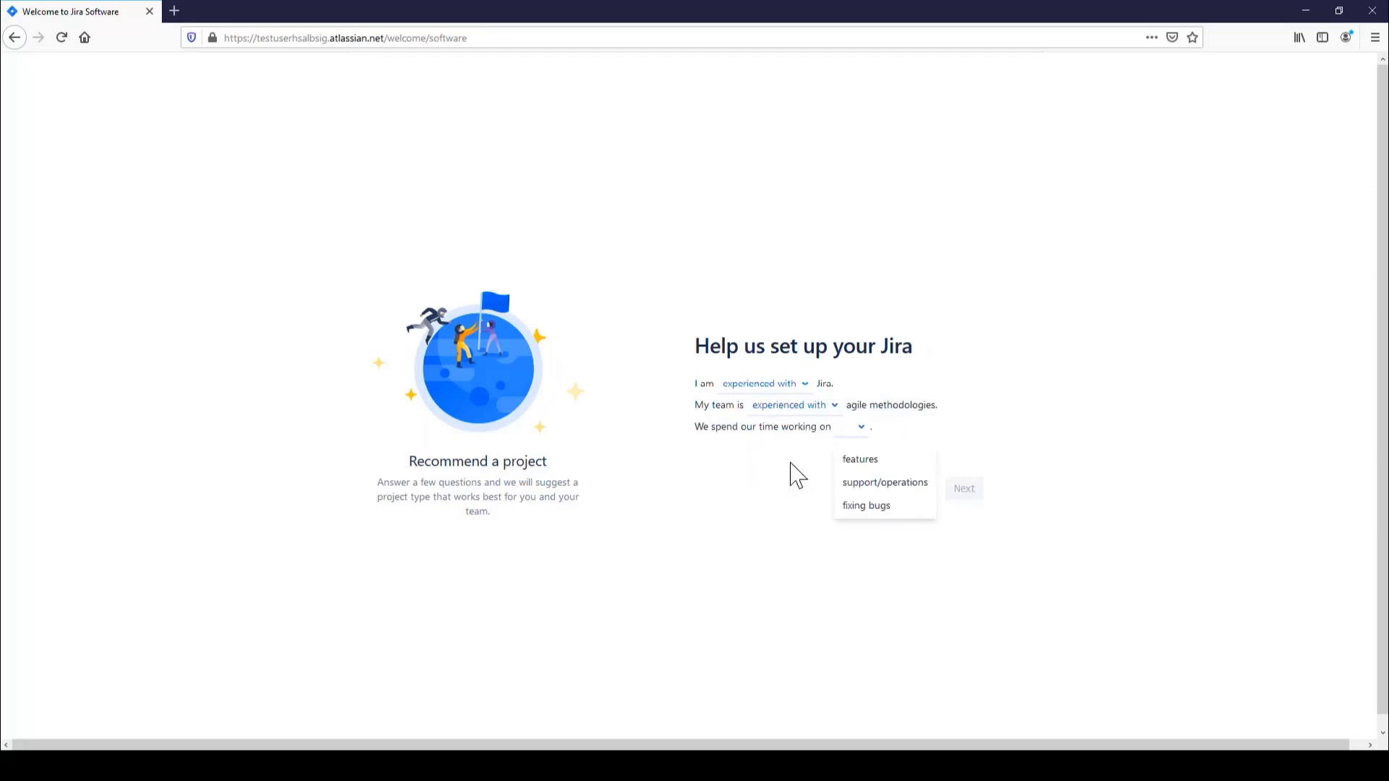
click(875, 464)
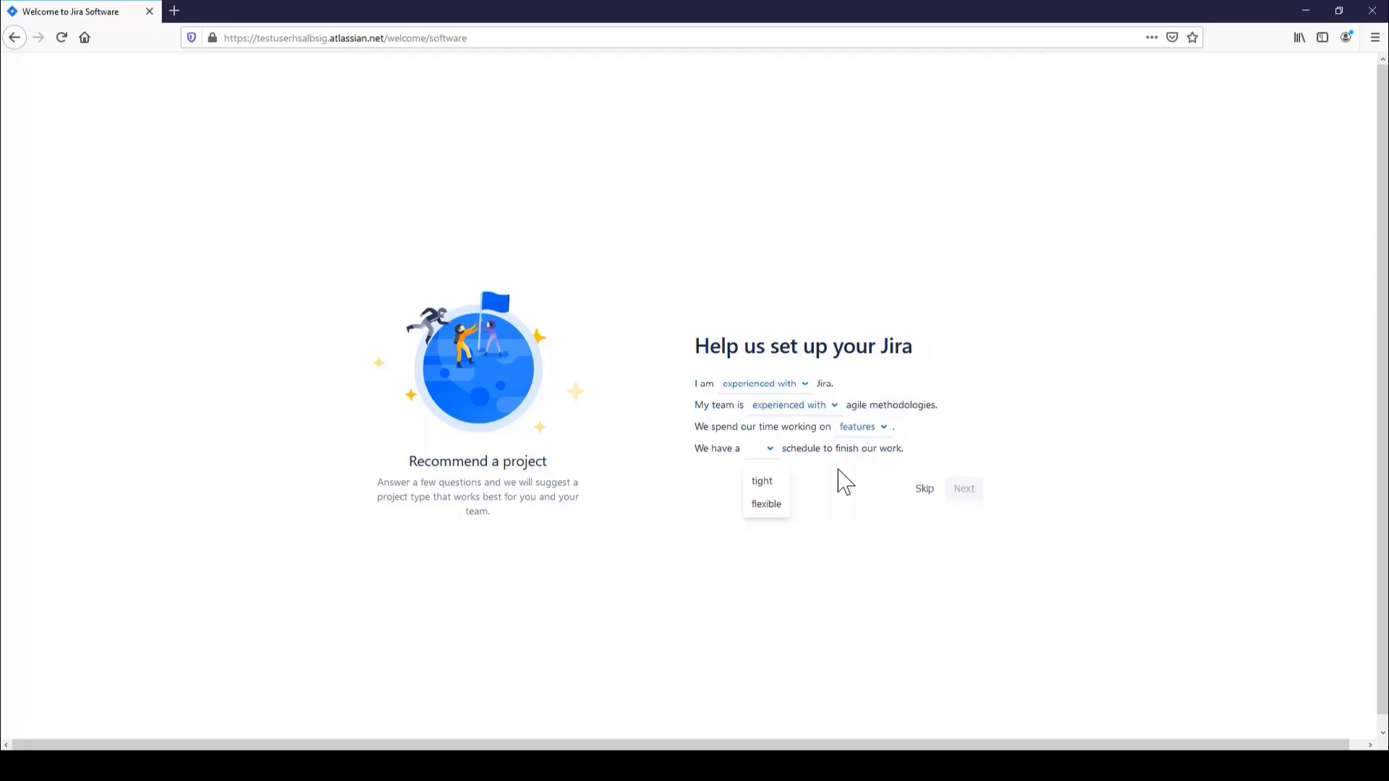
click(766, 504)
click(965, 489)
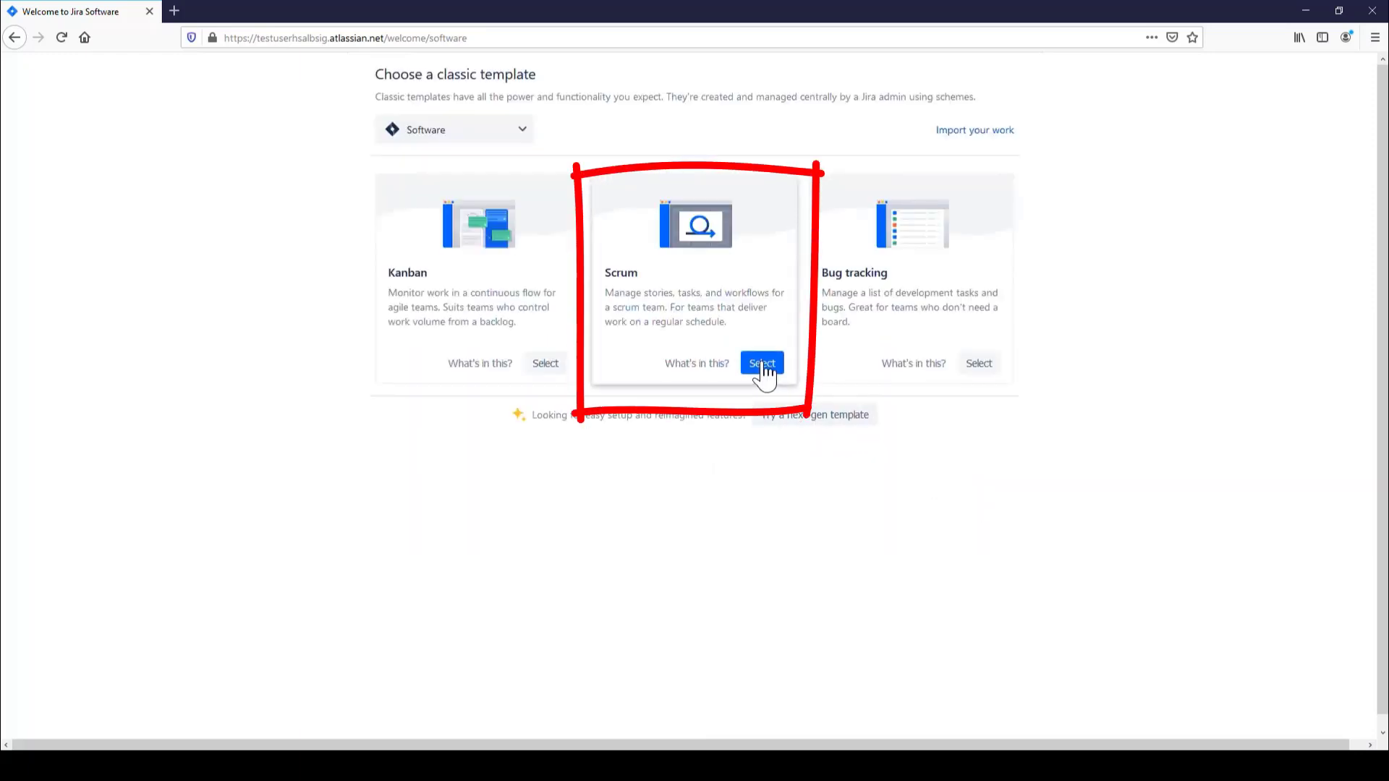
Create a project from the classic Scrum template and name it Demo_Harbour_Project.
click(762, 365)
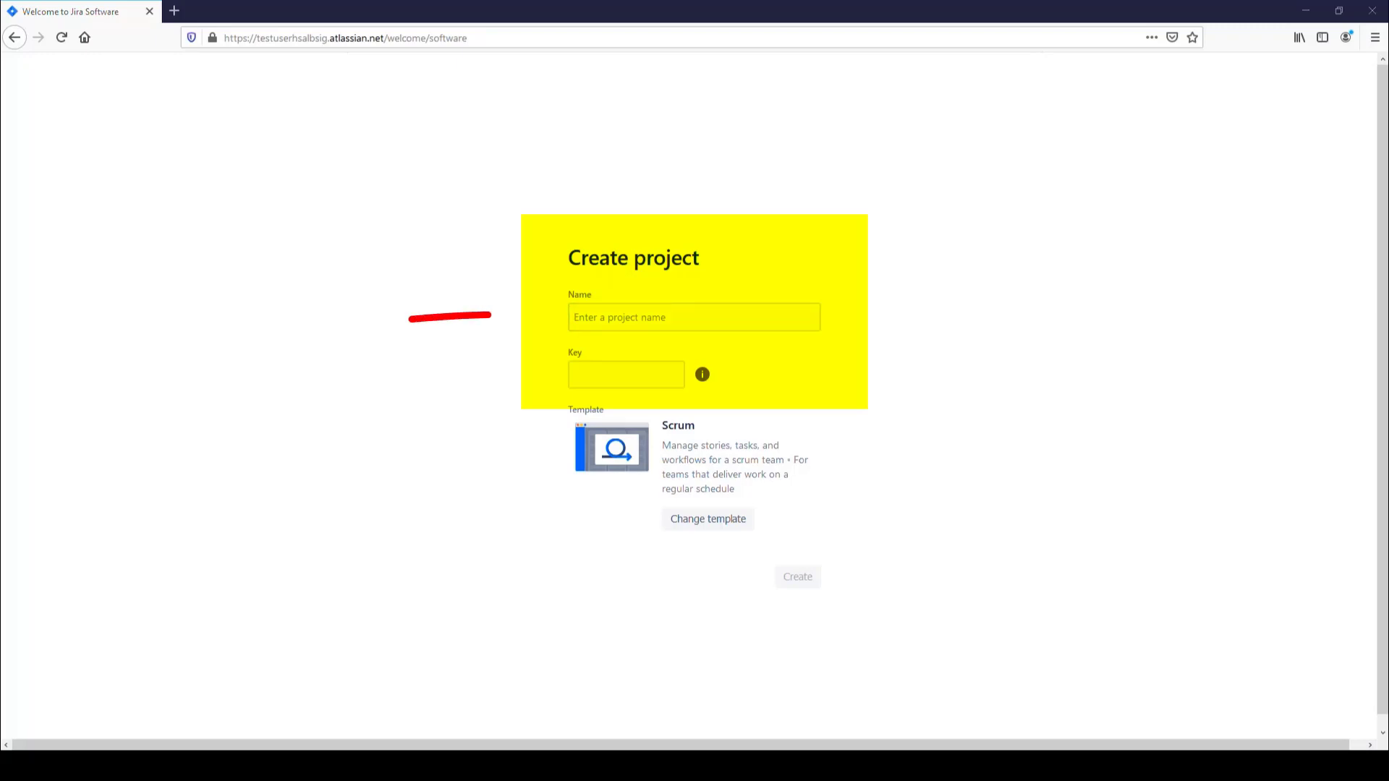
click(621, 330)
text(Demo_Harbour)
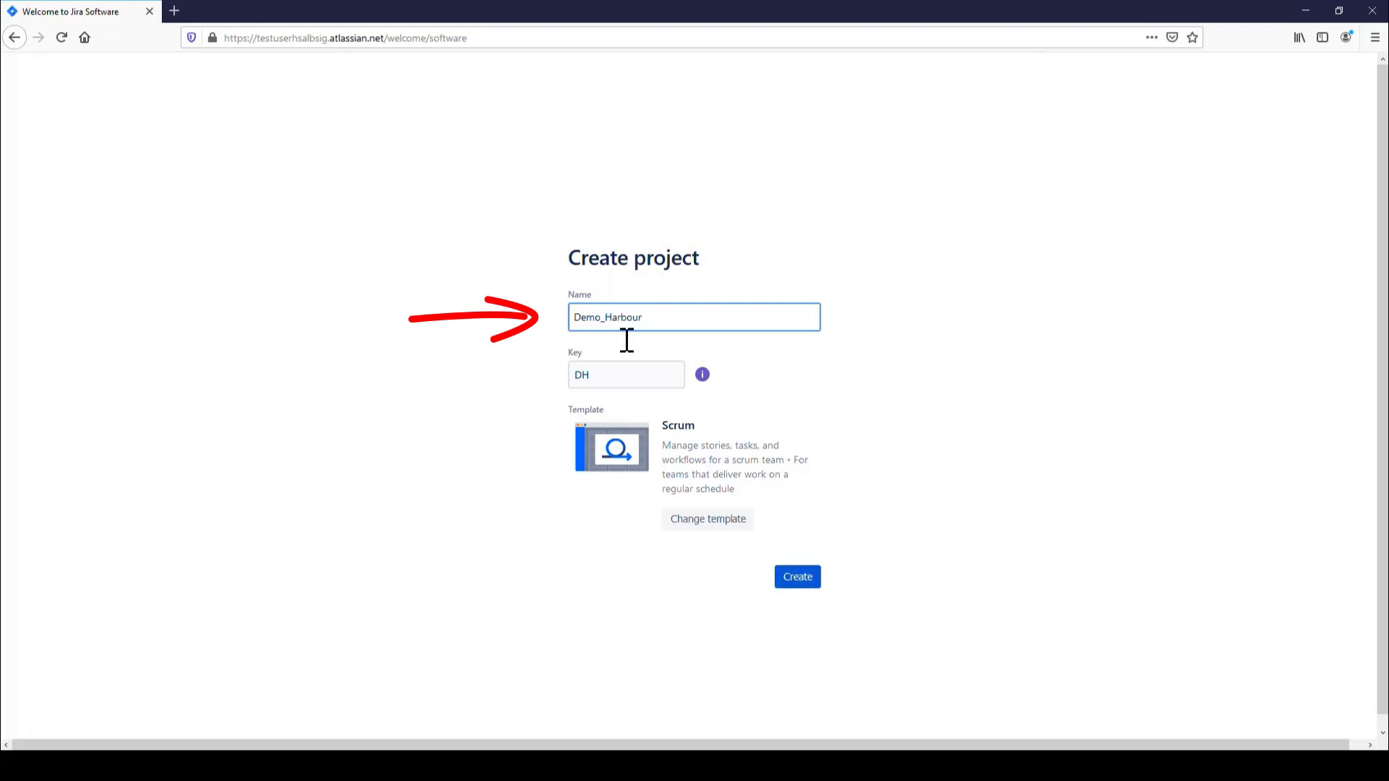
text(_Project)
click(805, 583)
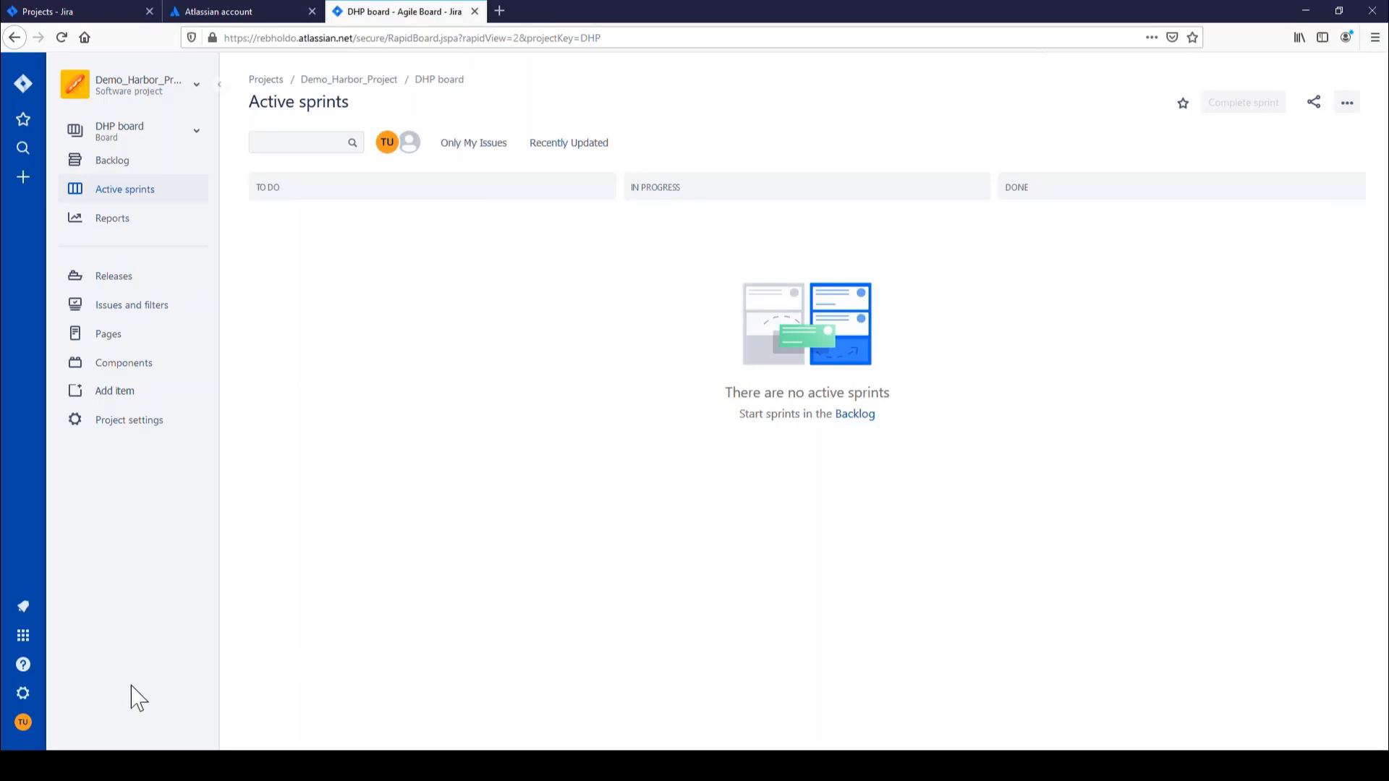
Set the language to English (US) in the Atlassian account preferences and return to the project board.
click(23, 723)
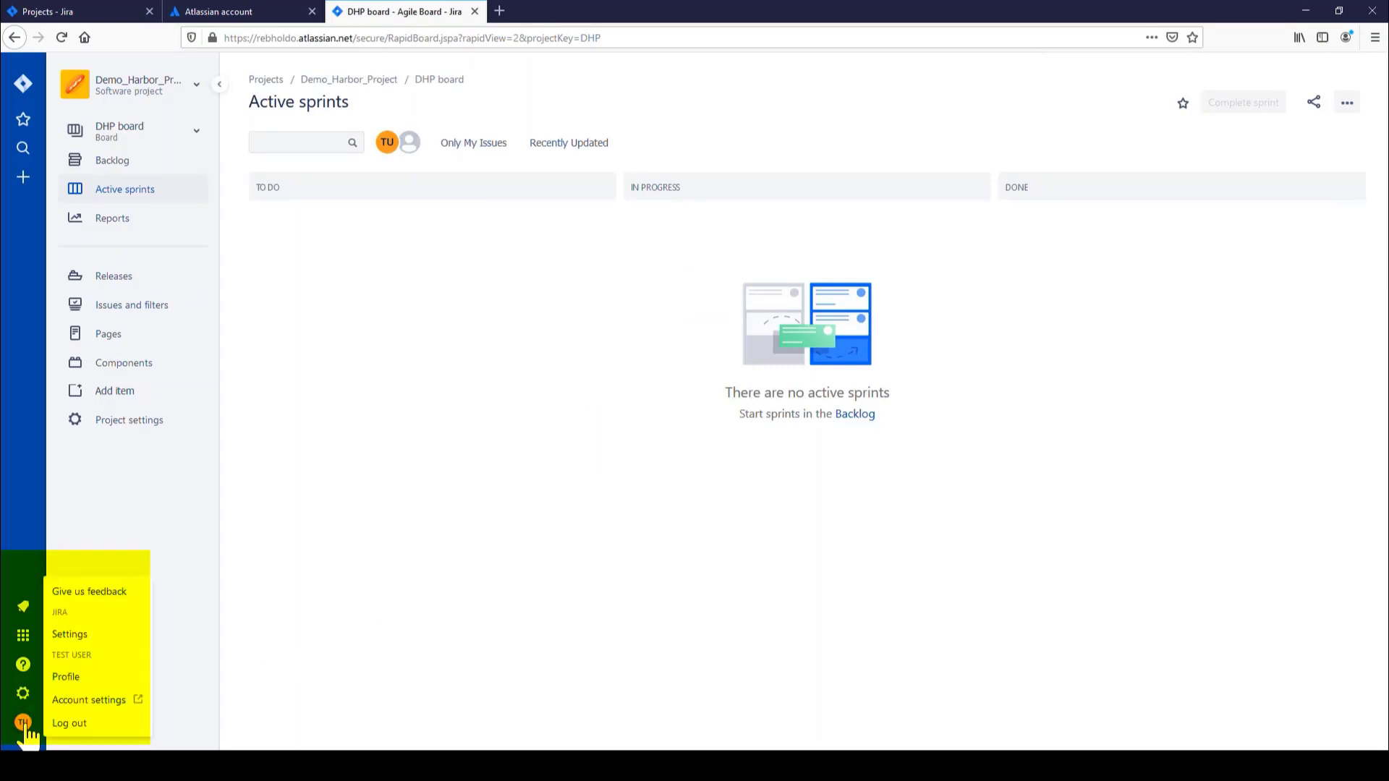
click(84, 702)
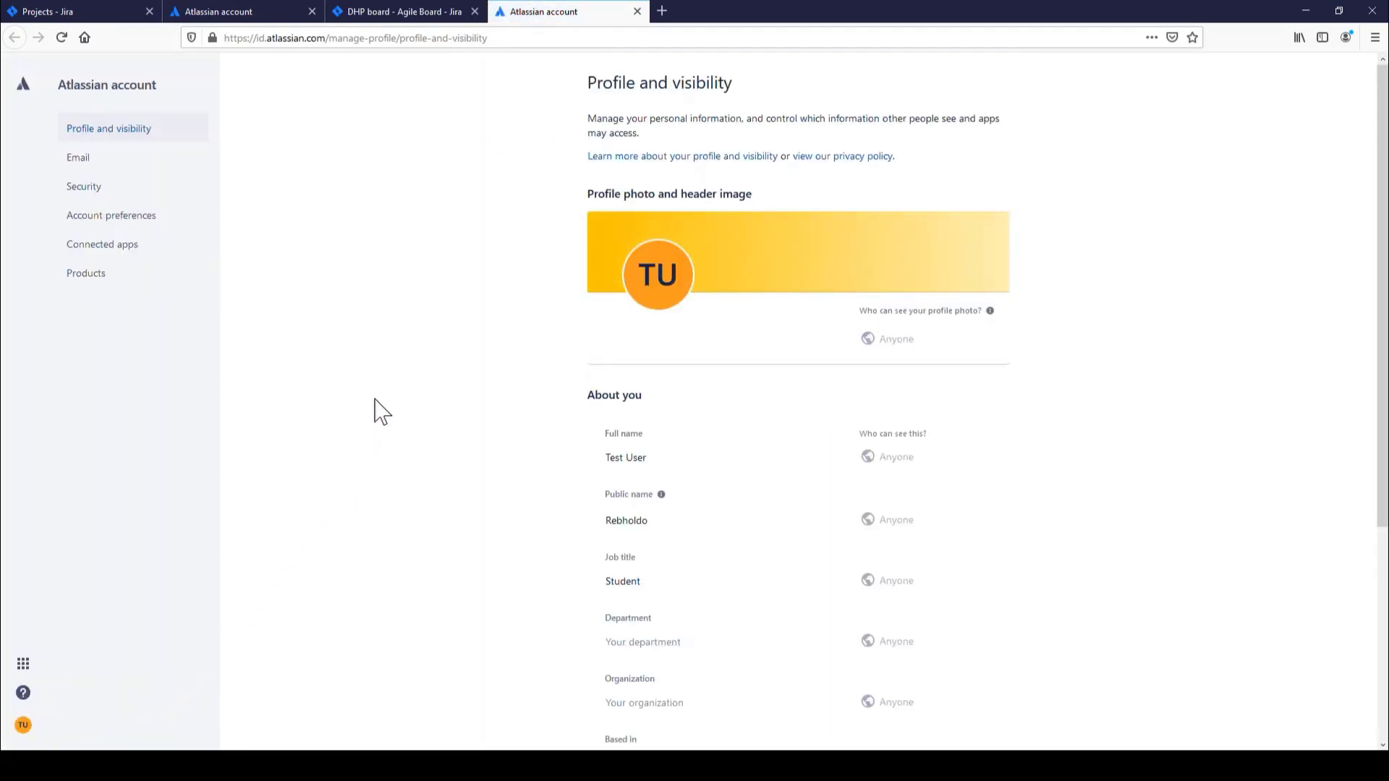
click(138, 221)
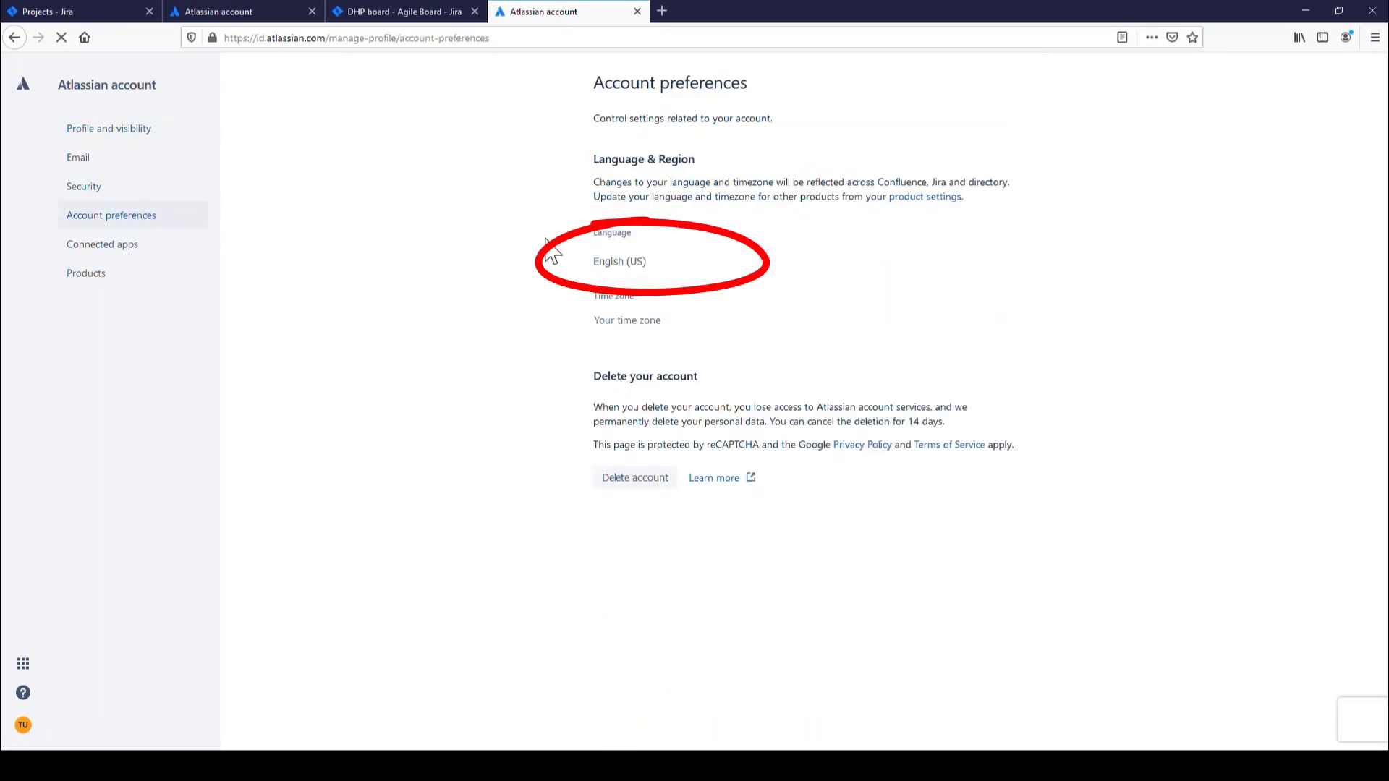
click(633, 265)
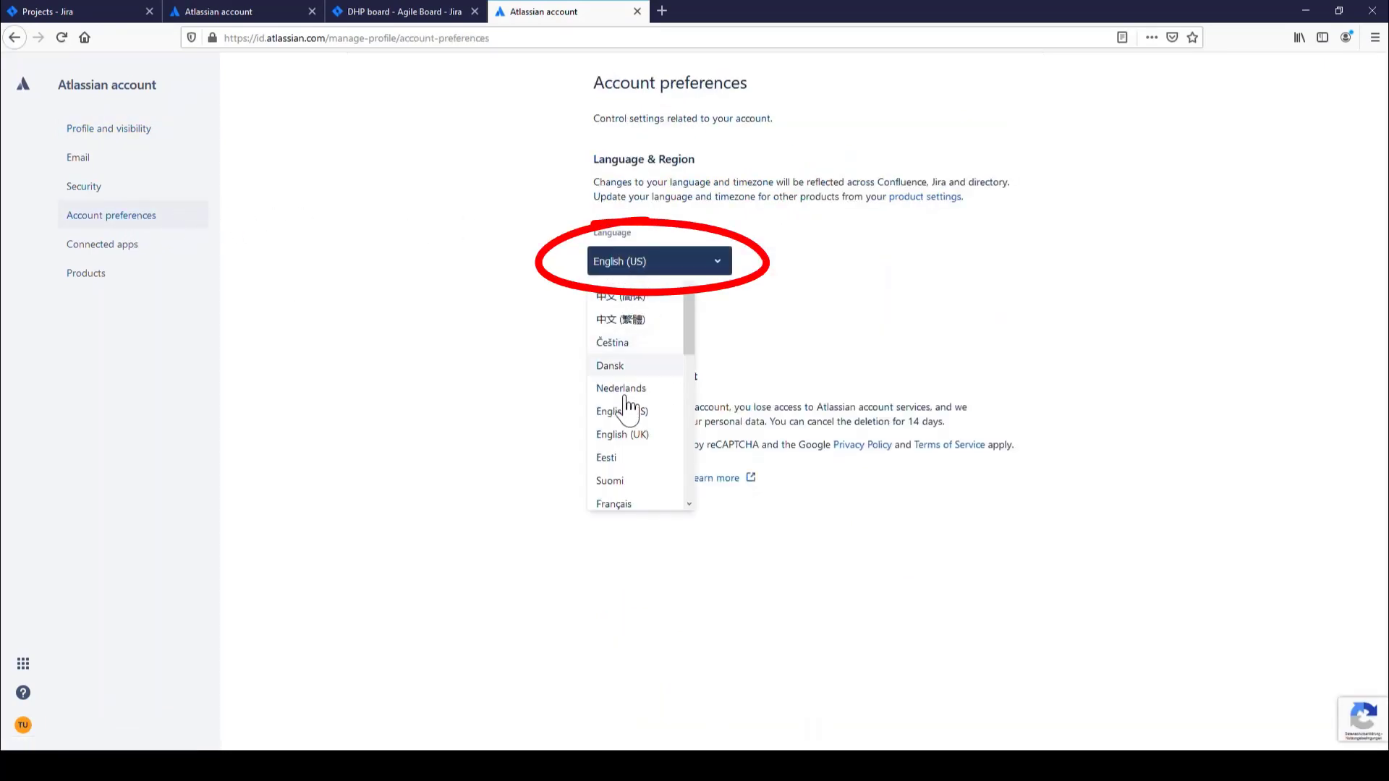
click(636, 418)
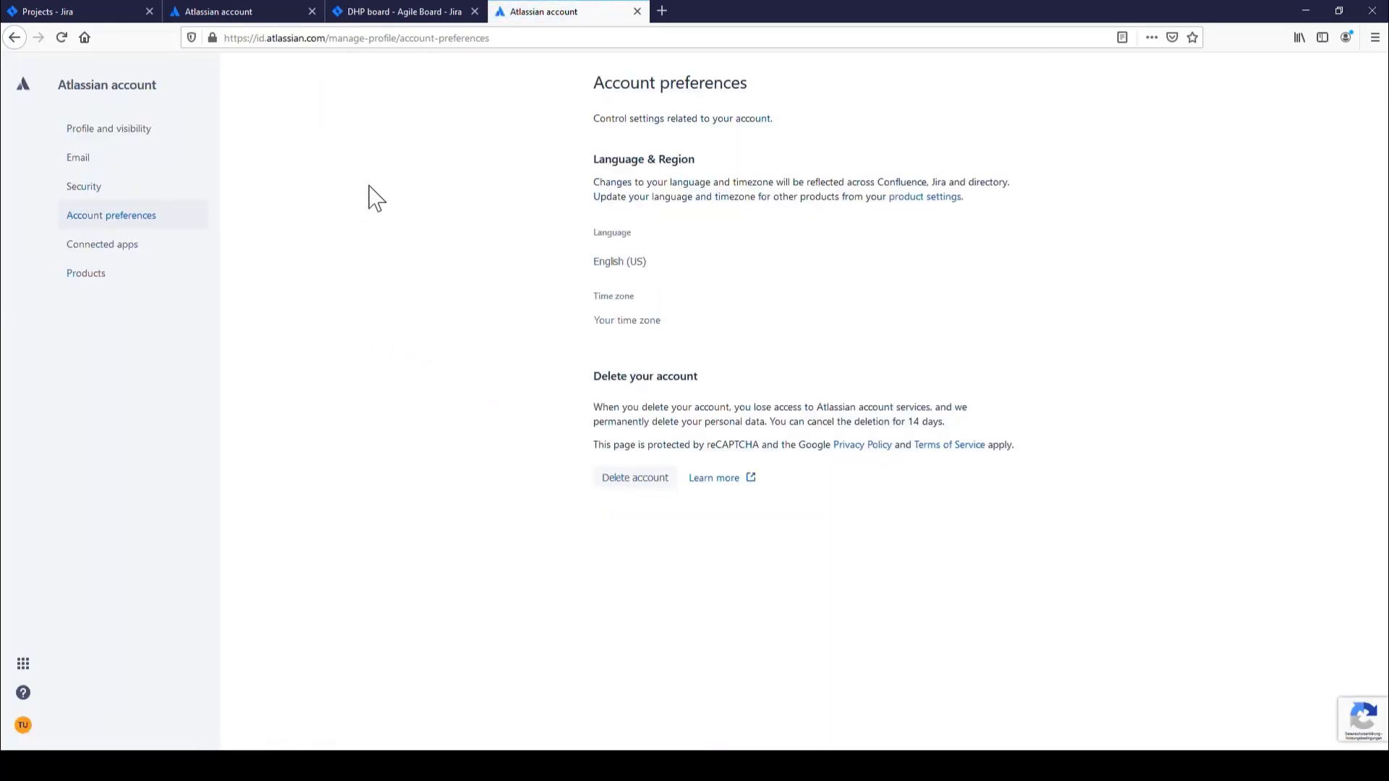
click(637, 11)
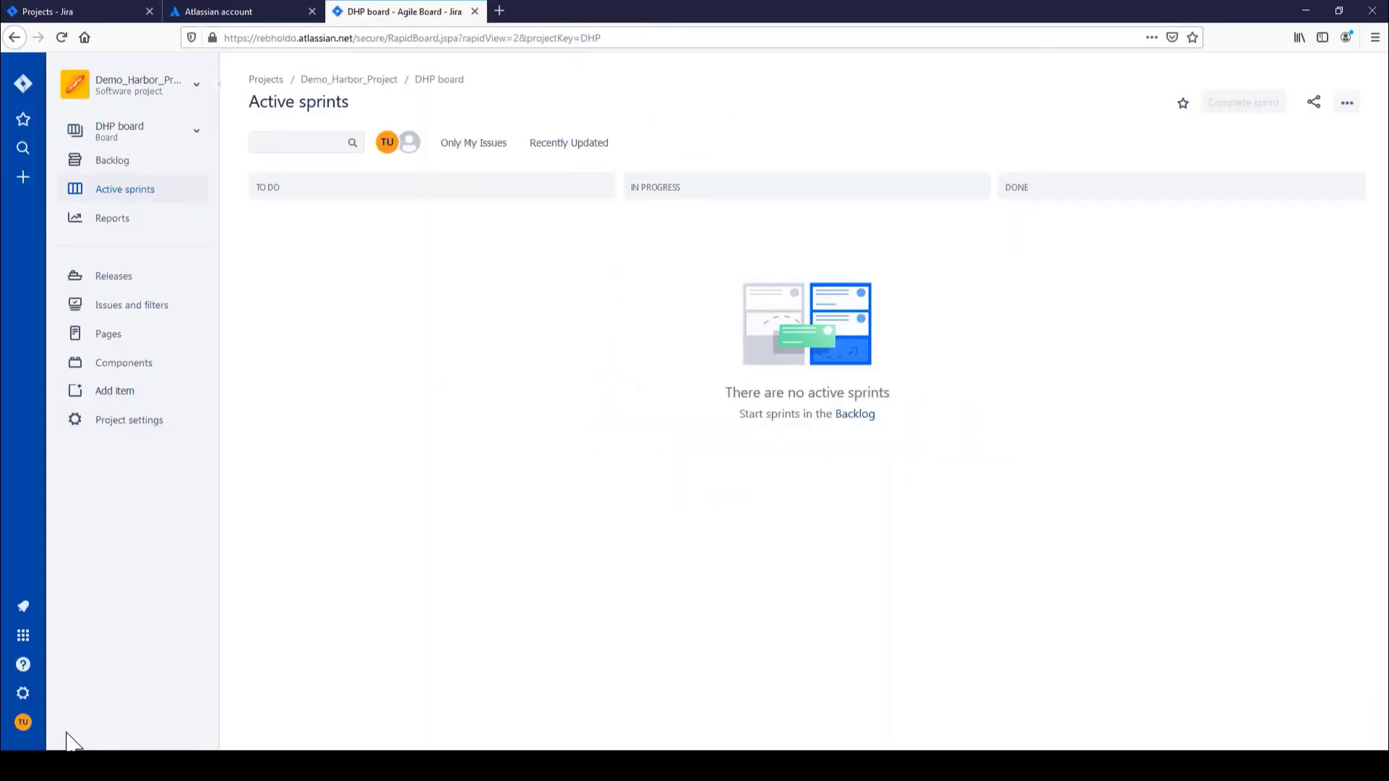
Review the default language and time zone in Jira's general system configuration, including its edit form, and return to the settings overview.
click(23, 693)
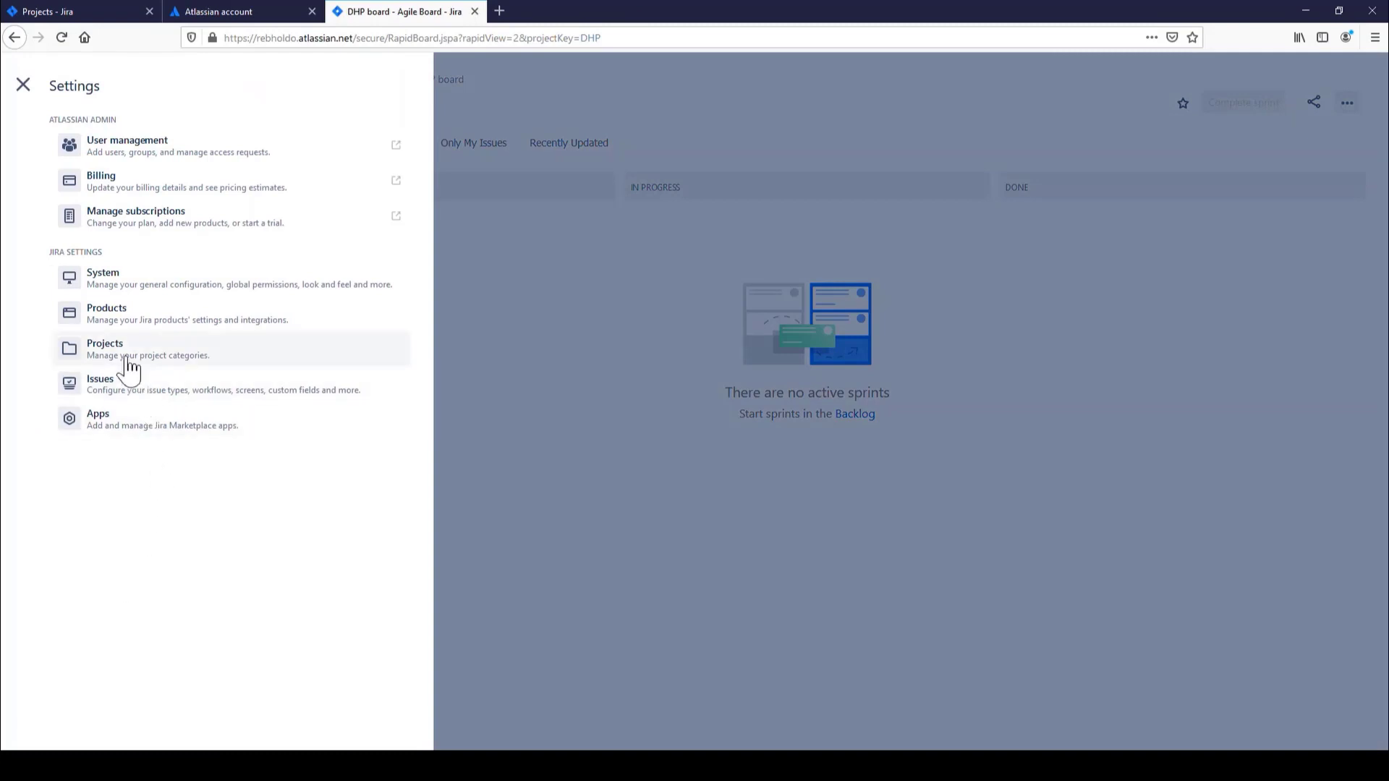
click(125, 288)
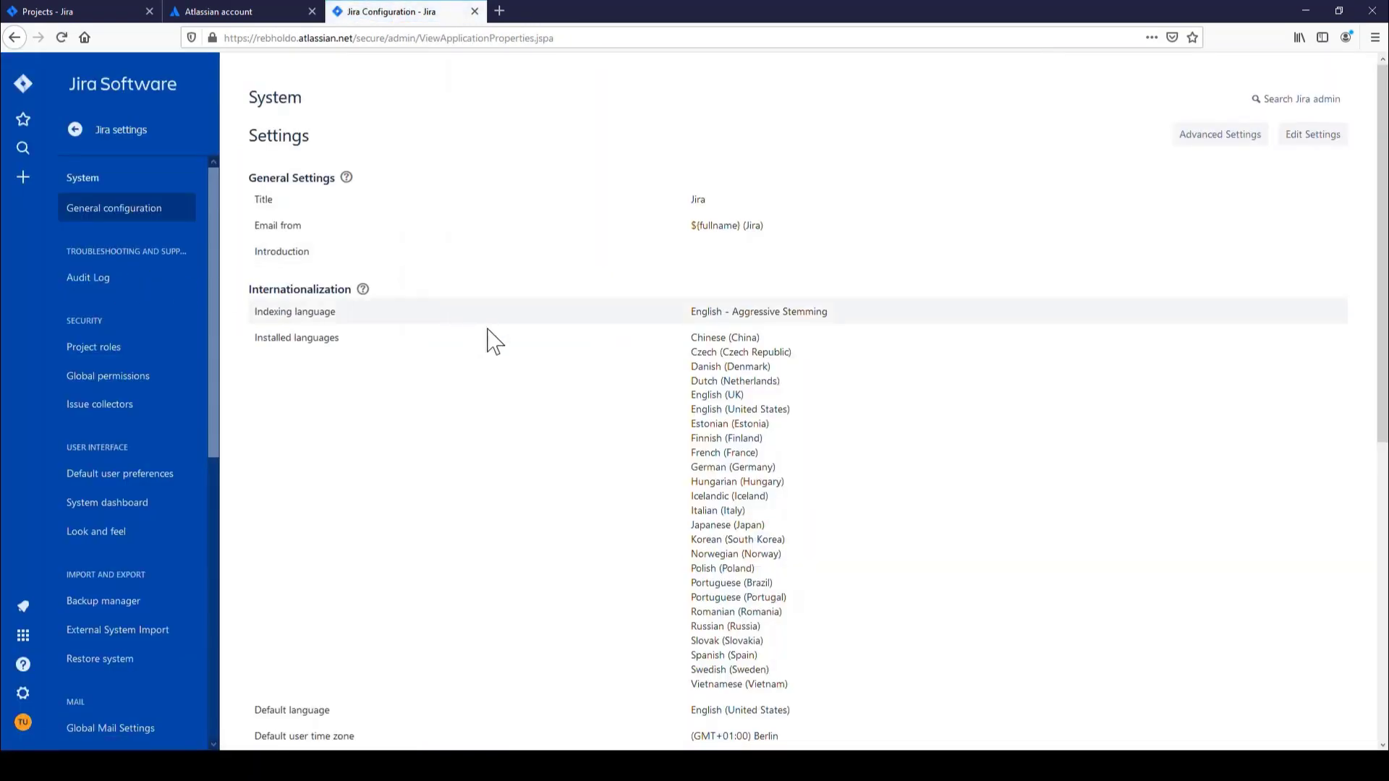
scroll(781, 391, down, 3)
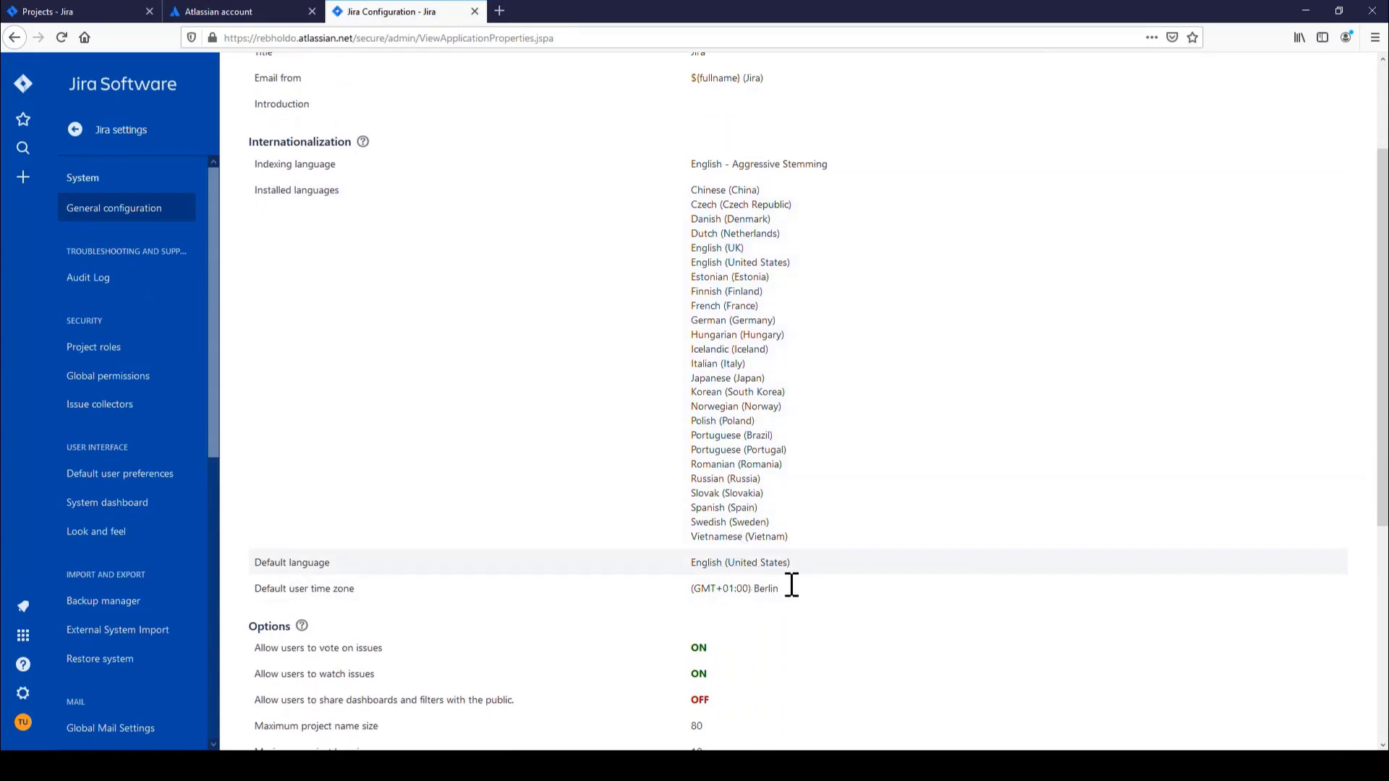
scroll(785, 582, up, 3)
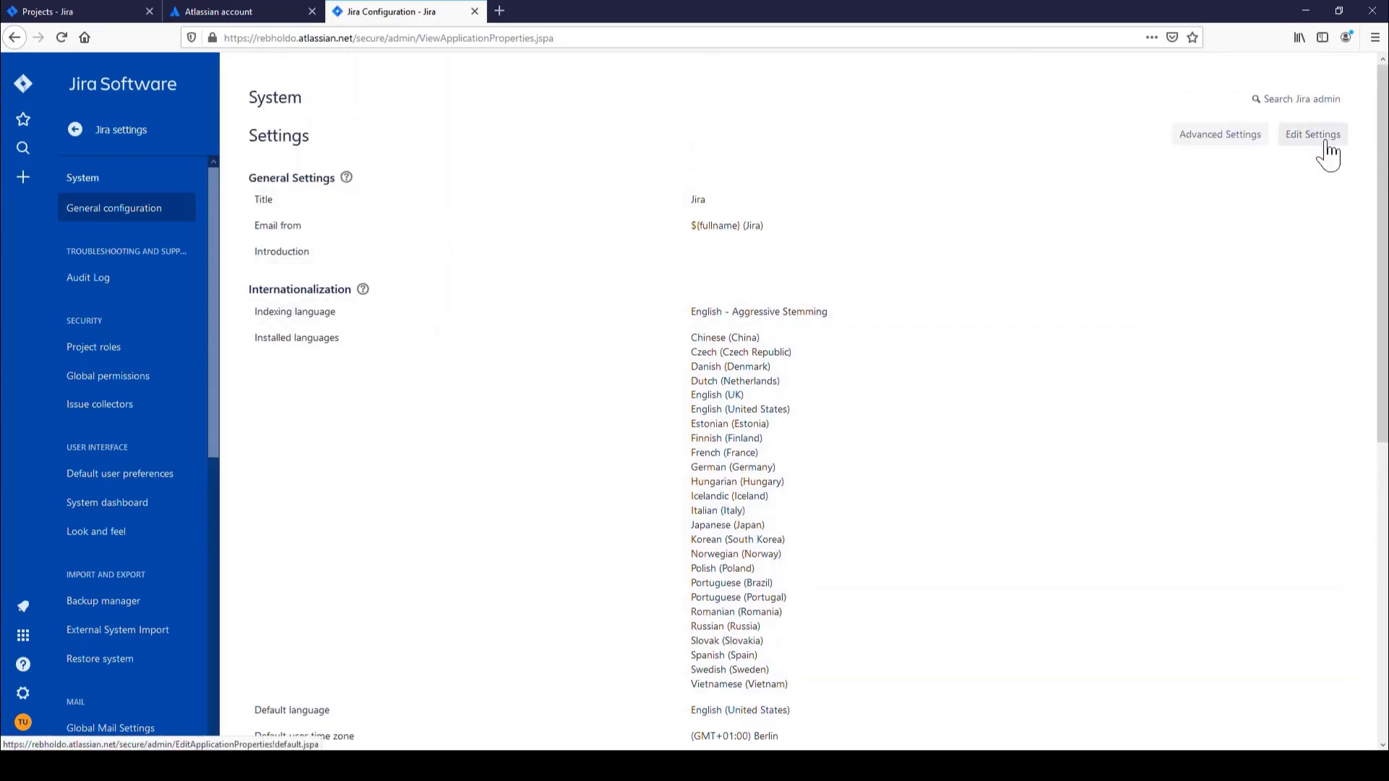
click(1318, 142)
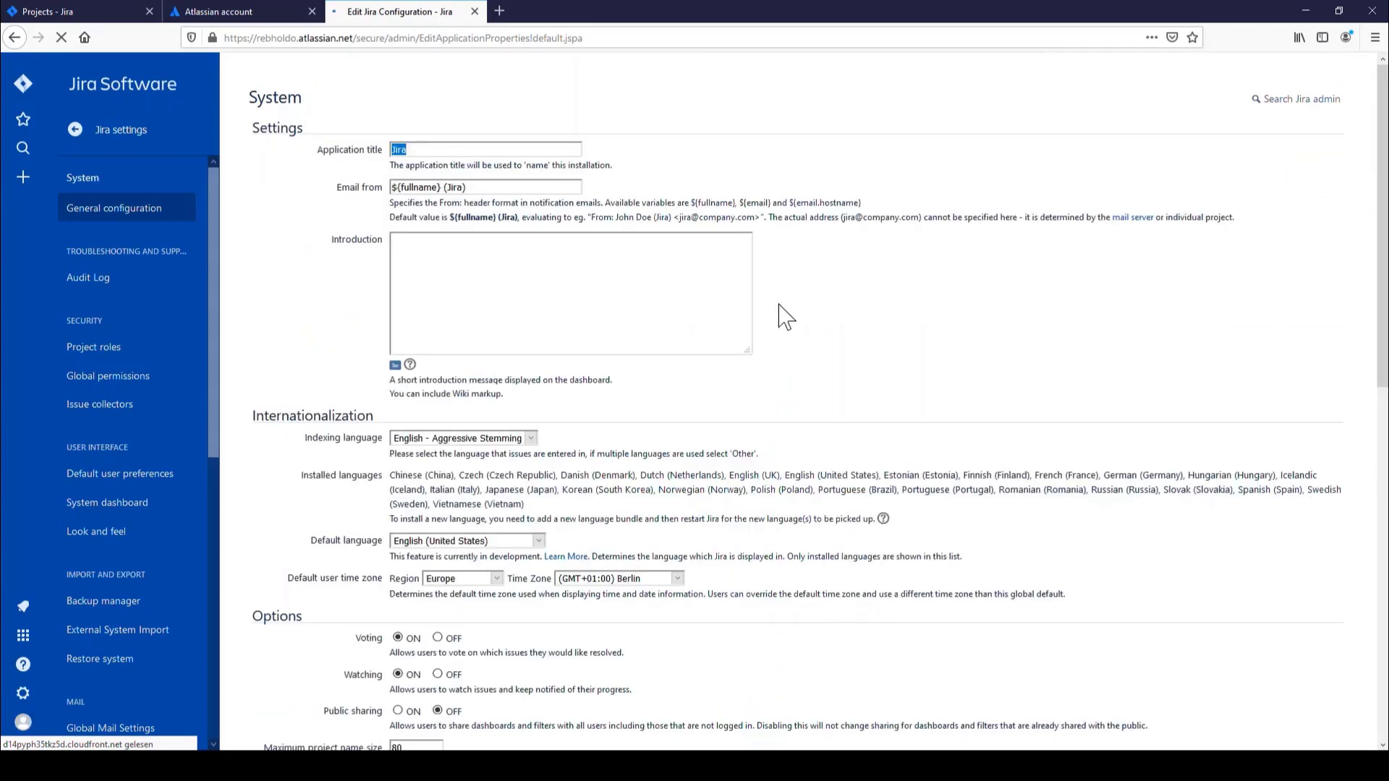
scroll(723, 333, down, 3)
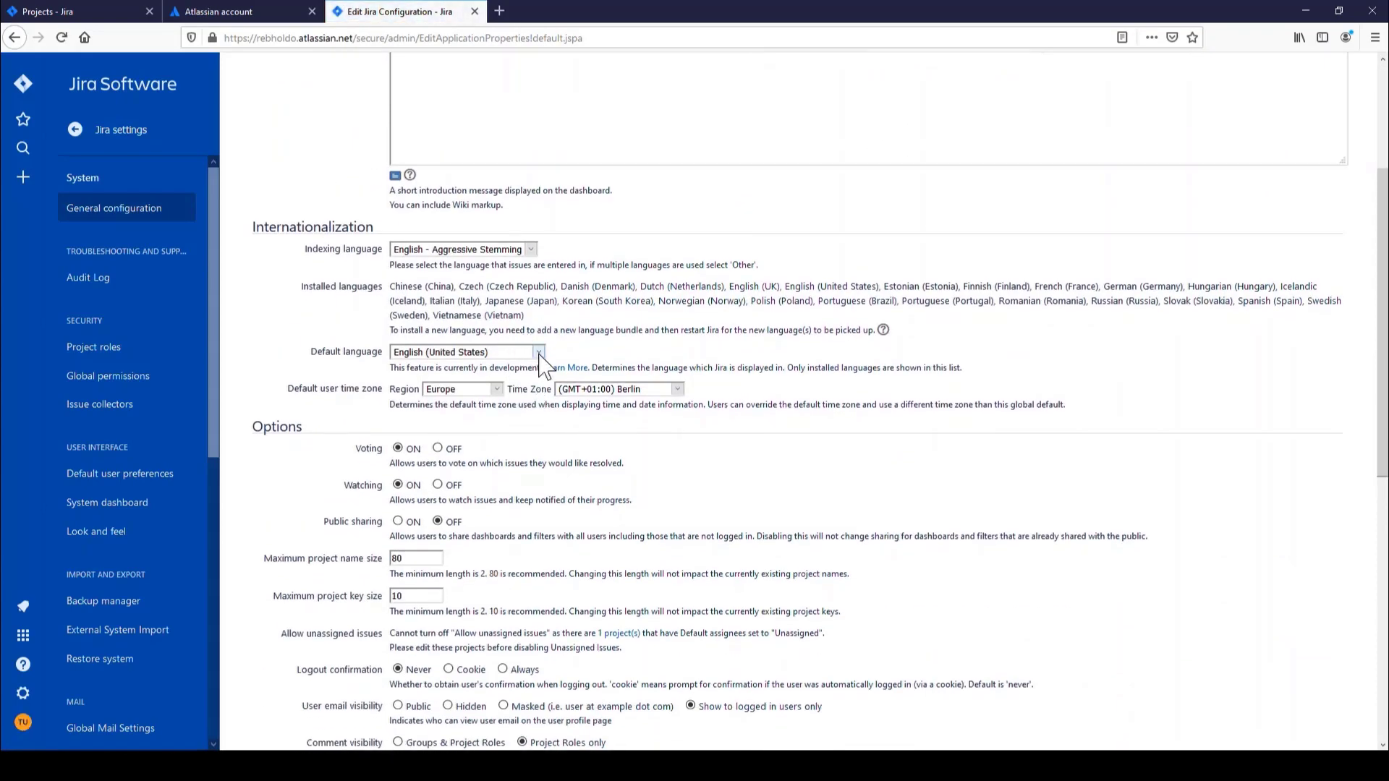
scroll(583, 459, down, 7)
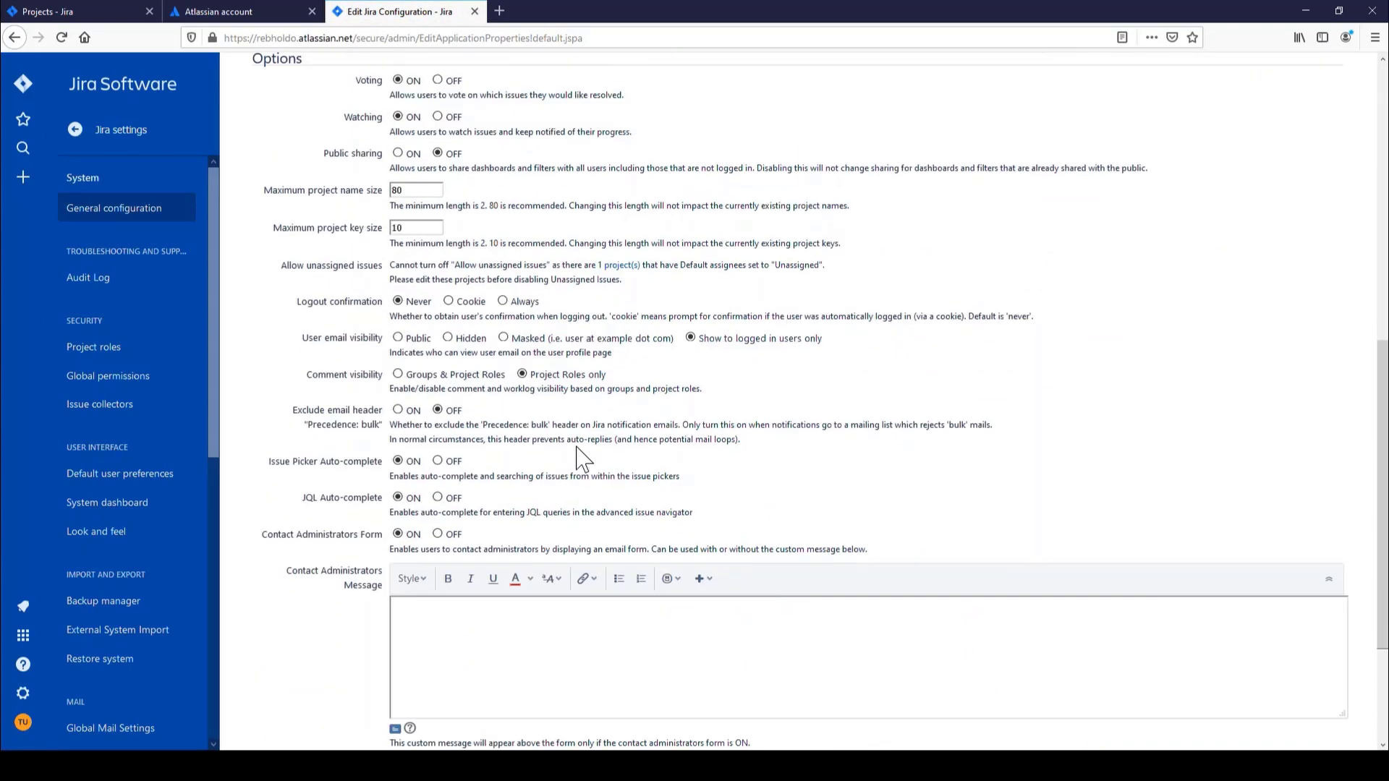
click(412, 731)
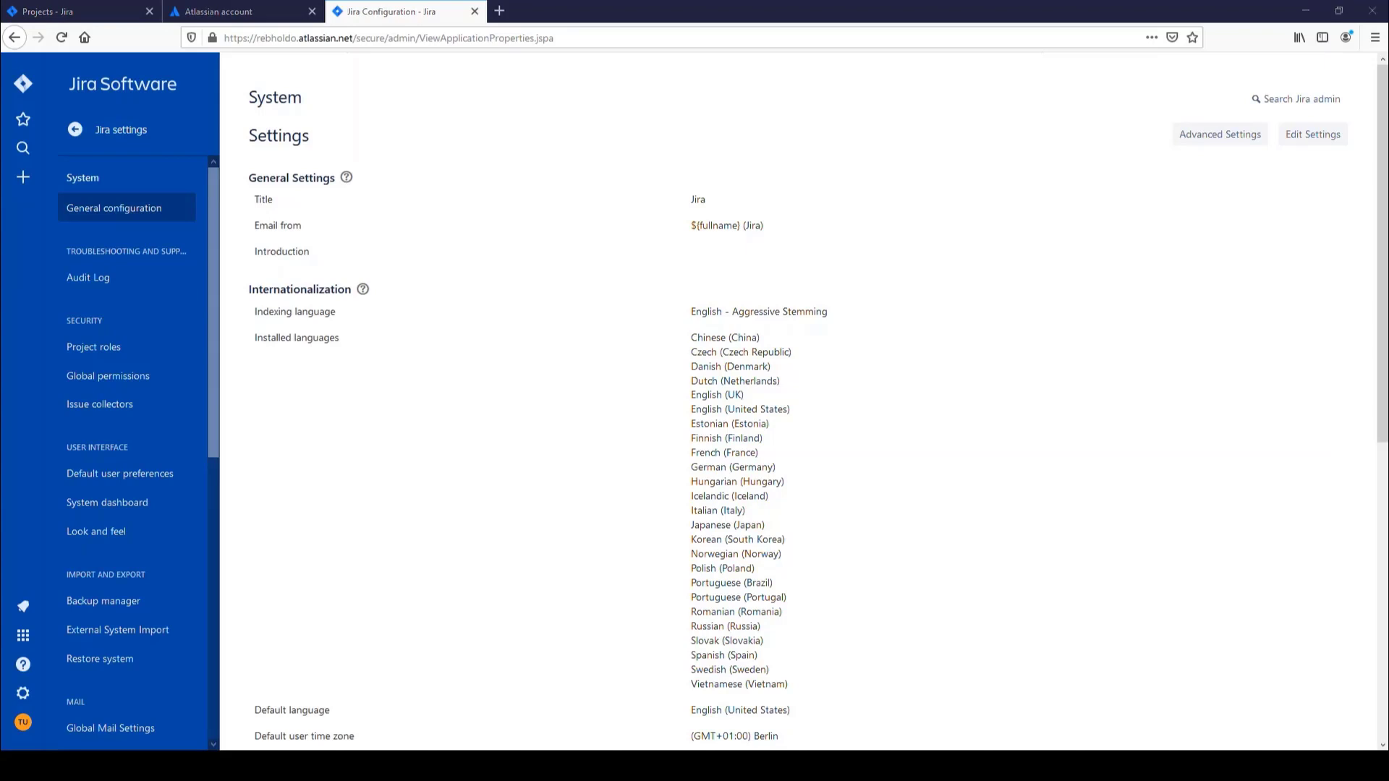
From Demo_Harbor_Project's screen settings, open the field configuration of the DHP: Scrum Default Issue Screen.
click(23, 84)
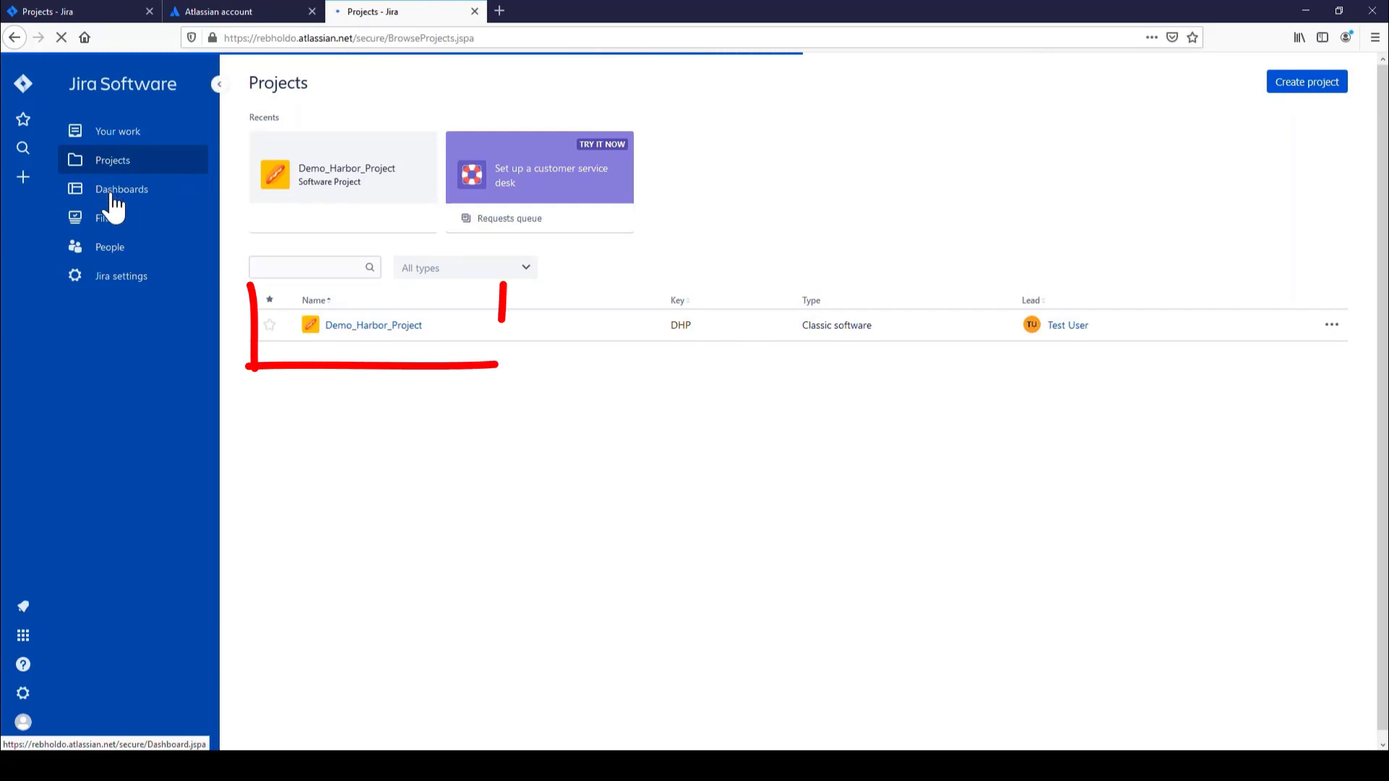
click(371, 335)
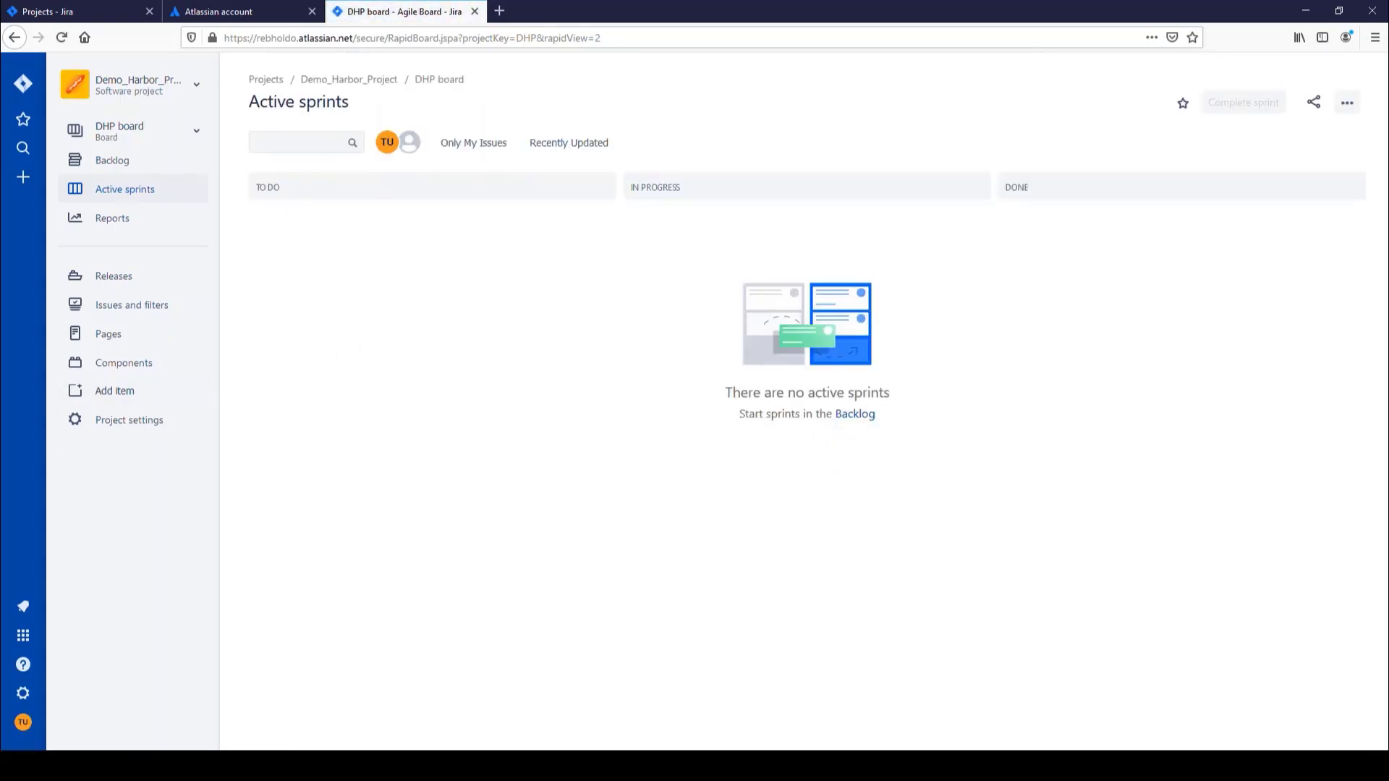
click(148, 431)
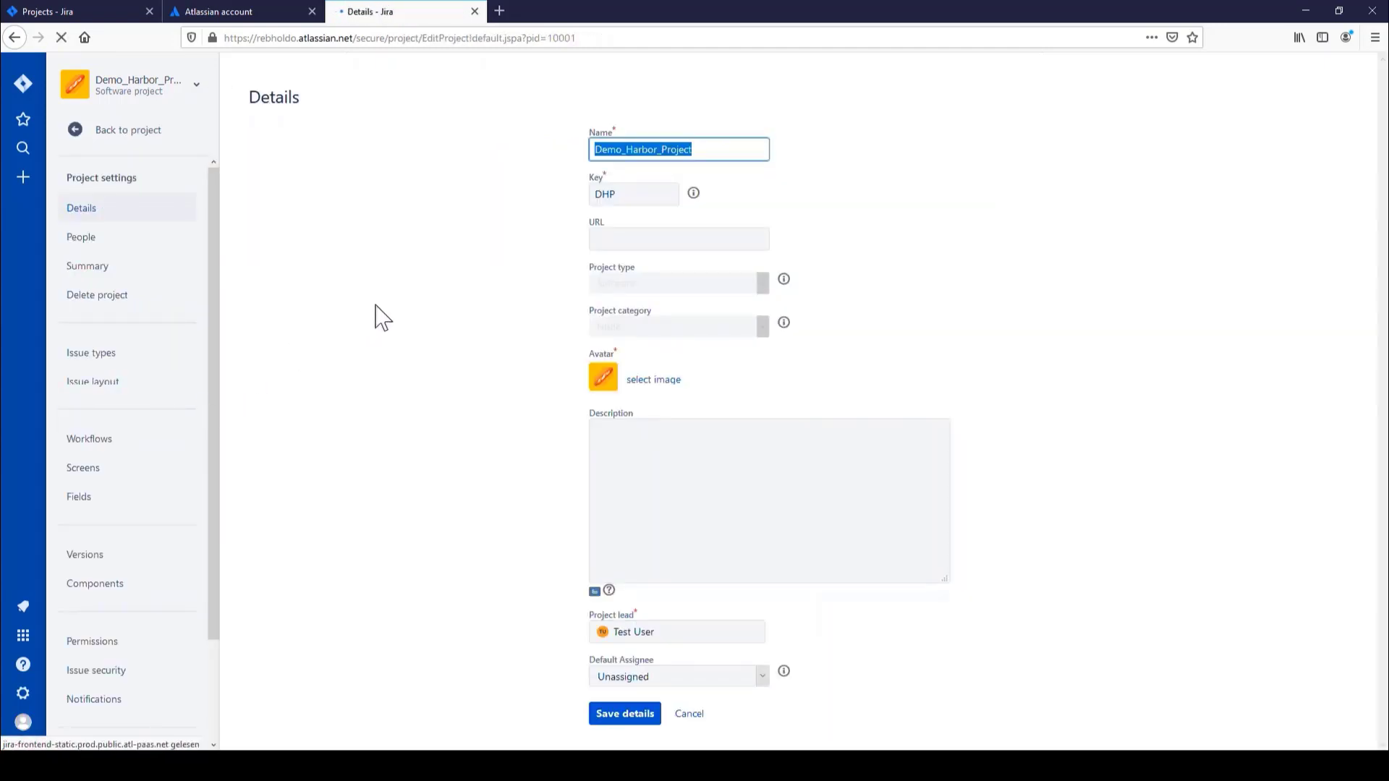
click(102, 475)
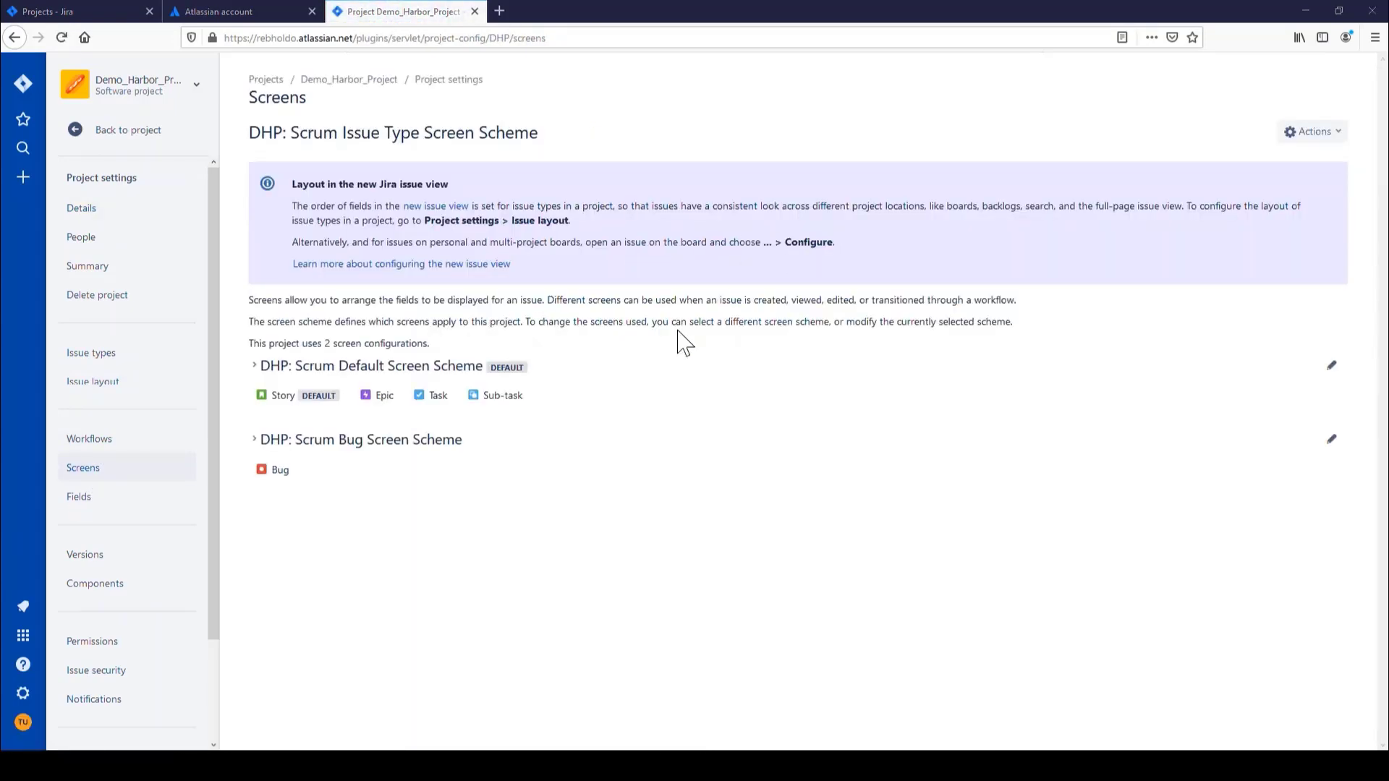
click(1331, 365)
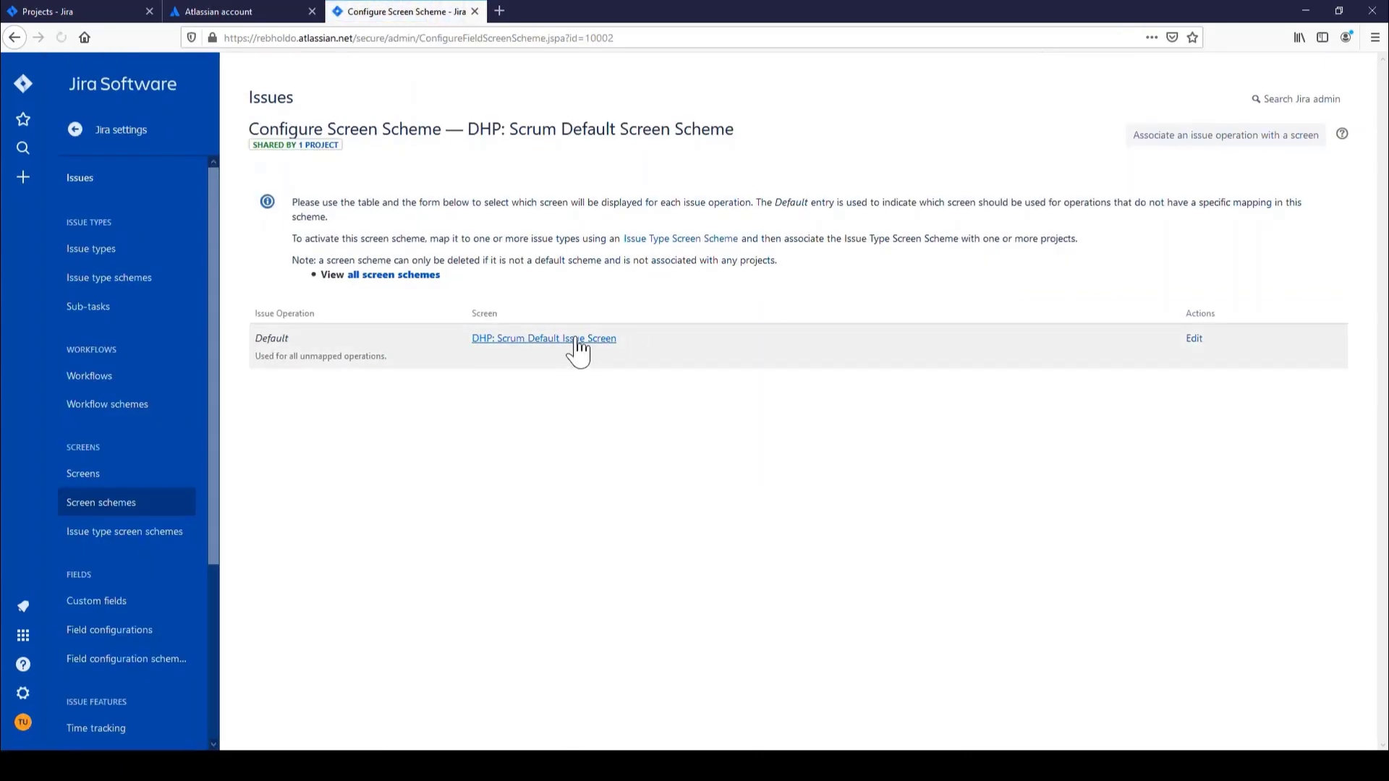
click(571, 344)
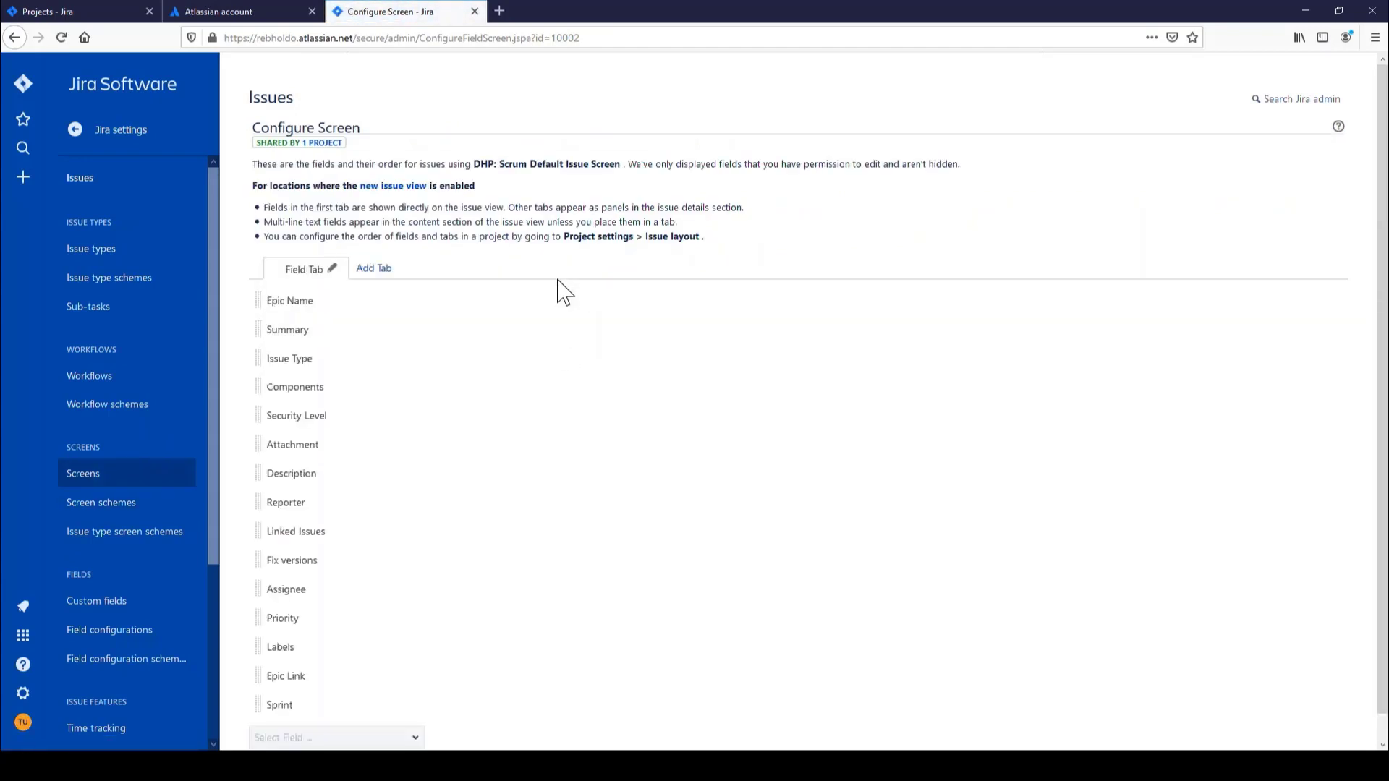
Add the Story Points, Due date and Start date fields to the DHP: Scrum Default Issue Screen.
scroll(536, 350, down, 1)
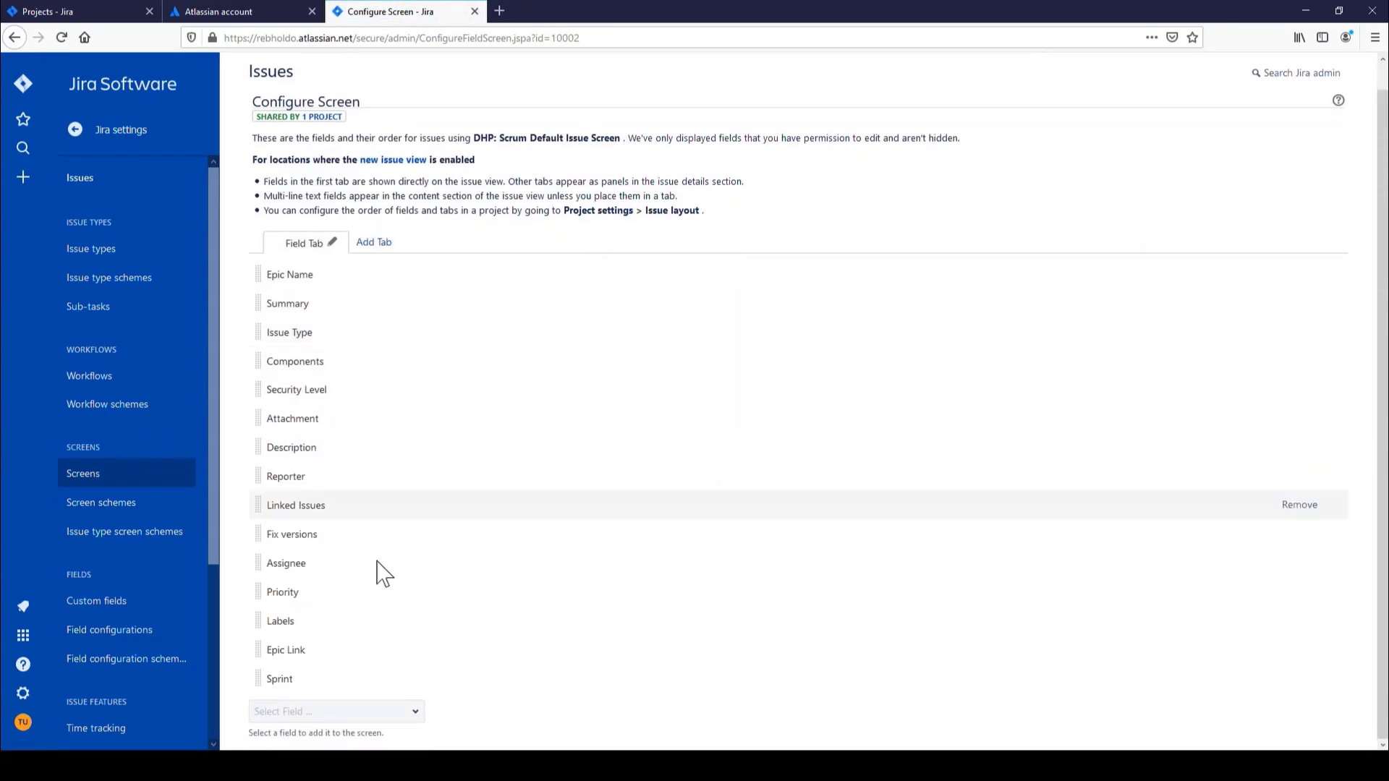
click(347, 720)
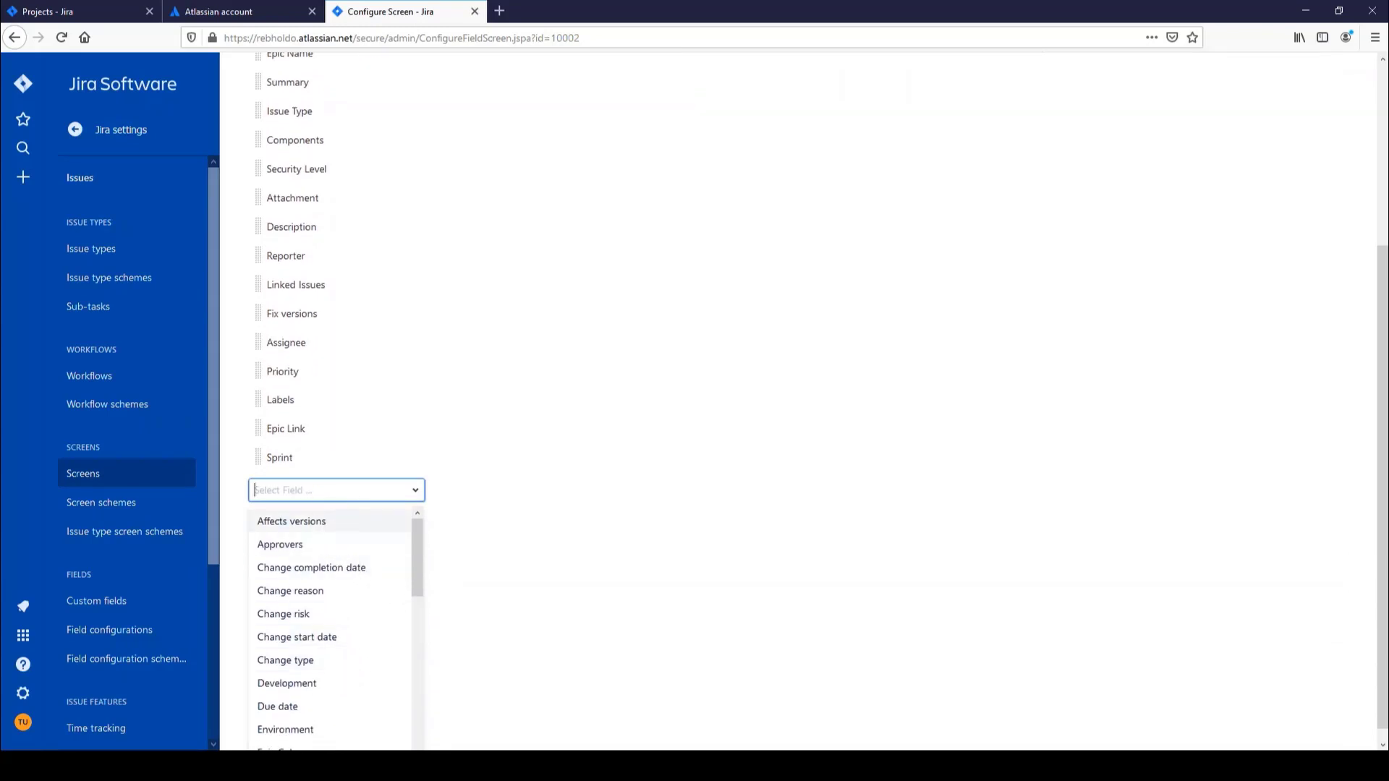
scroll(795, 398, up, 3)
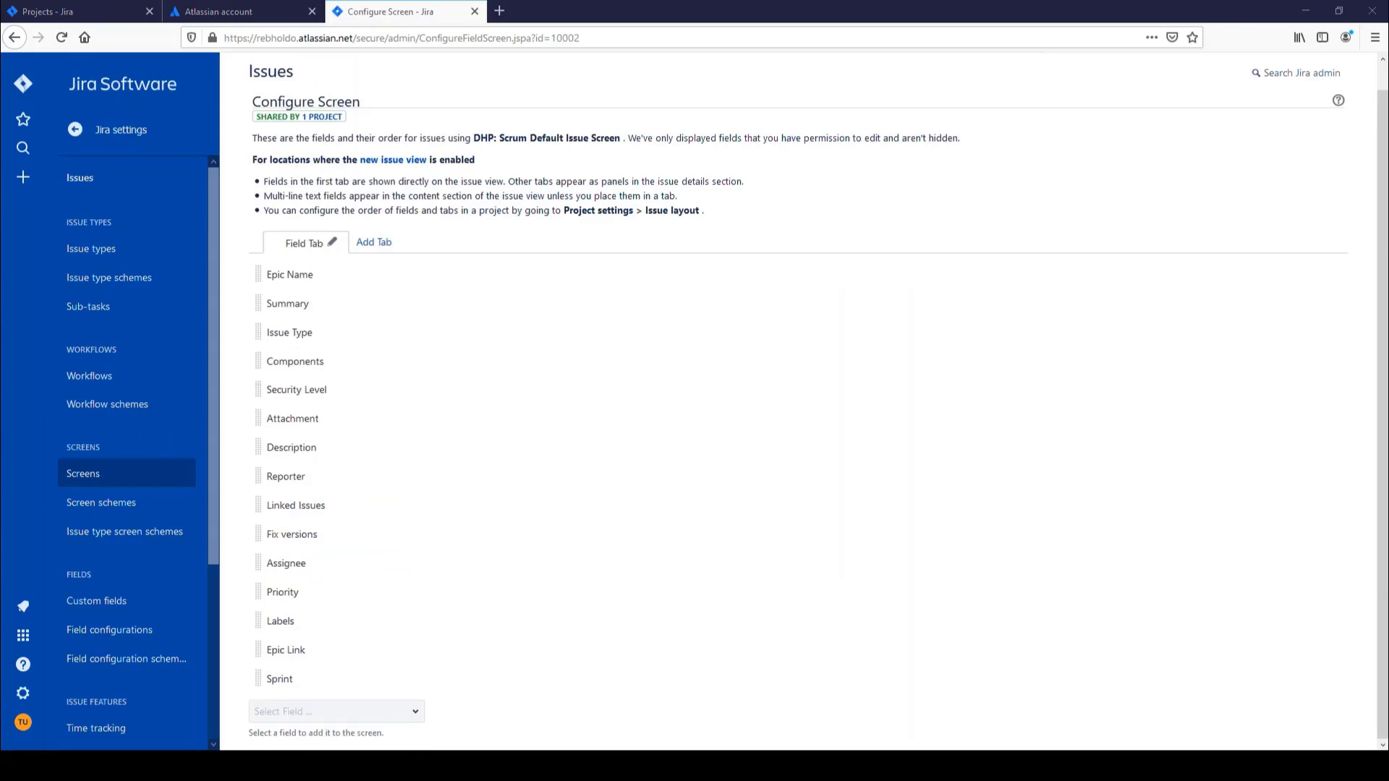
click(312, 720)
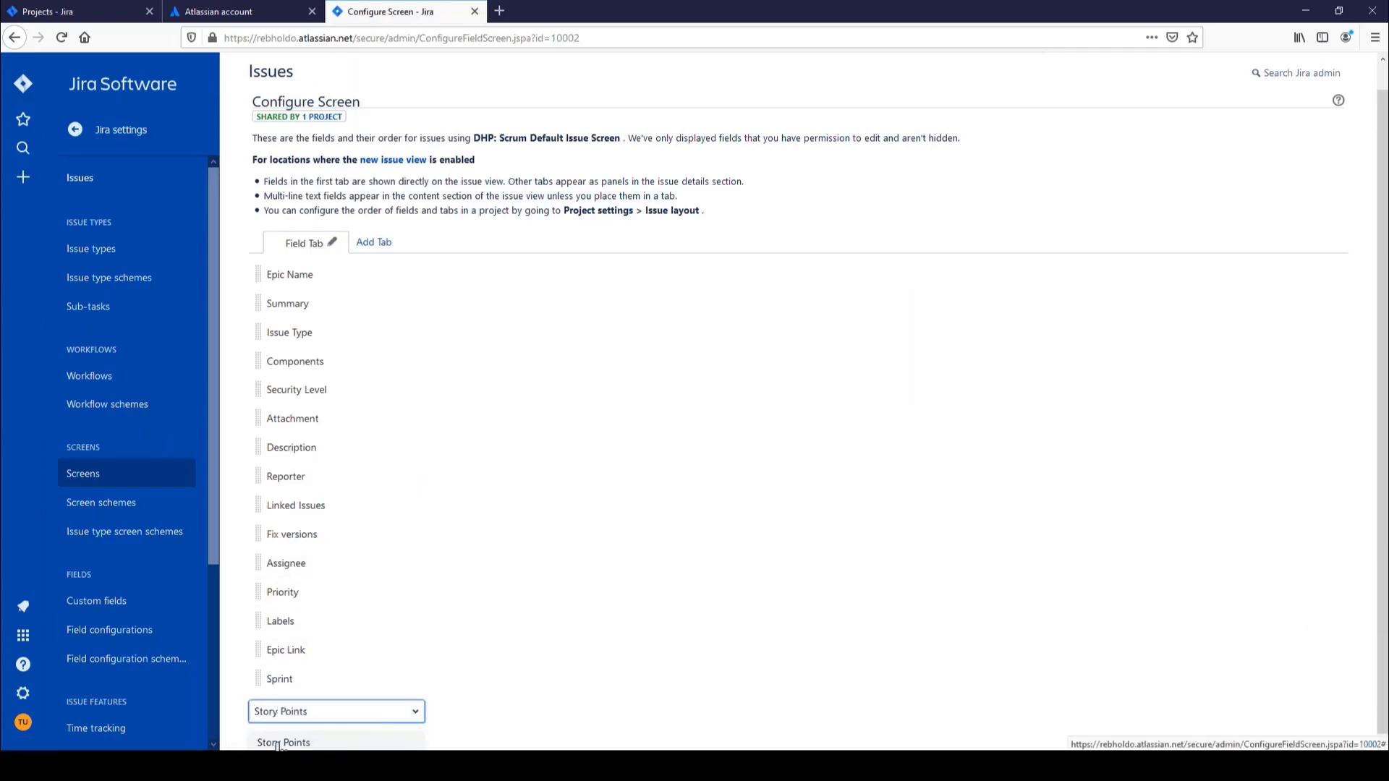
click(307, 739)
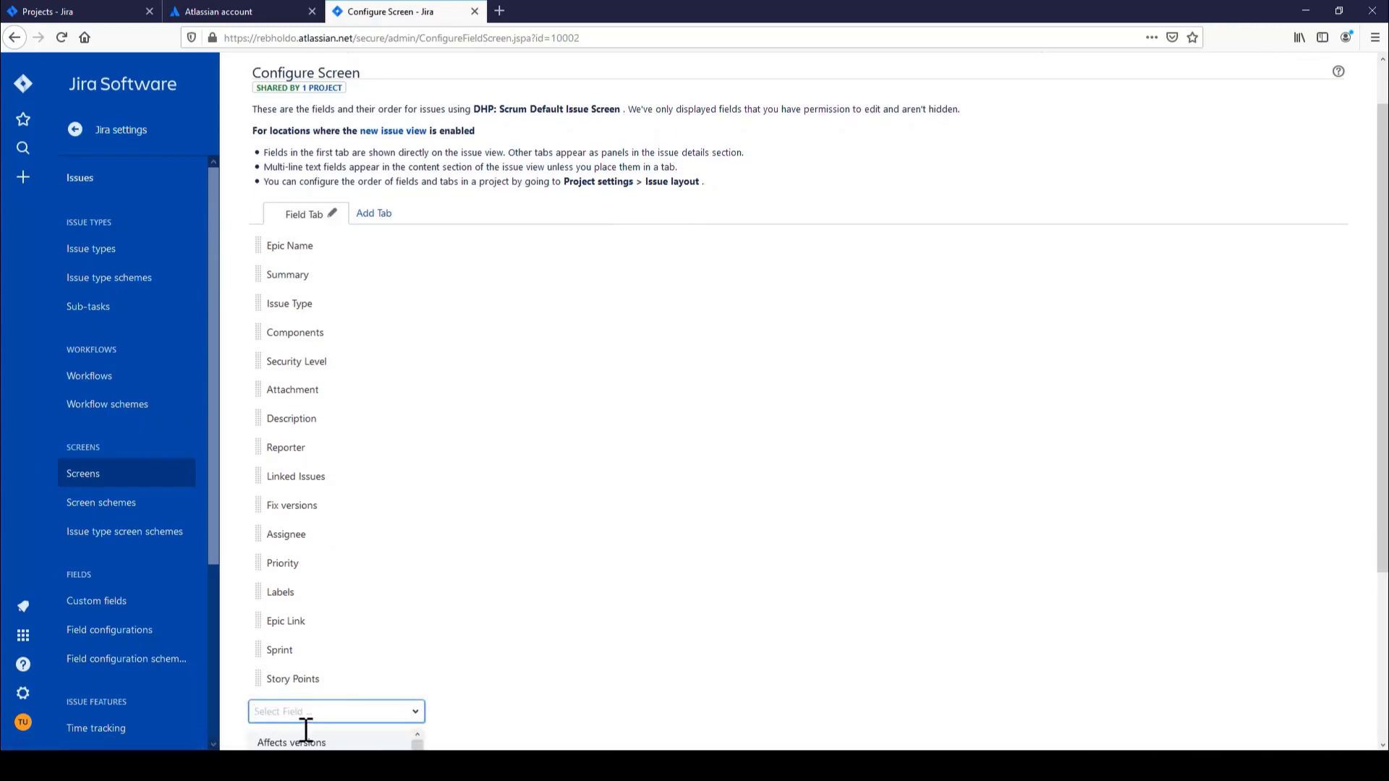
text(Due Date)
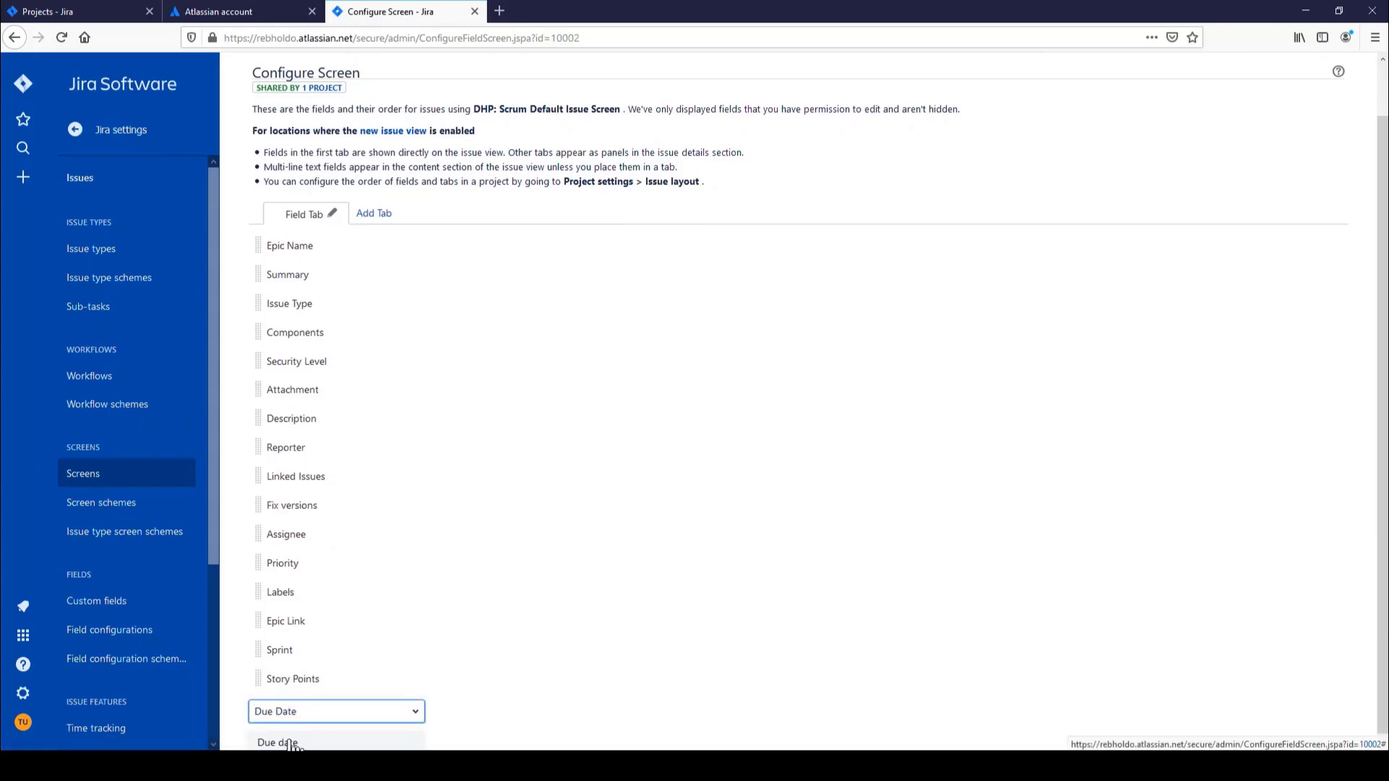
click(306, 732)
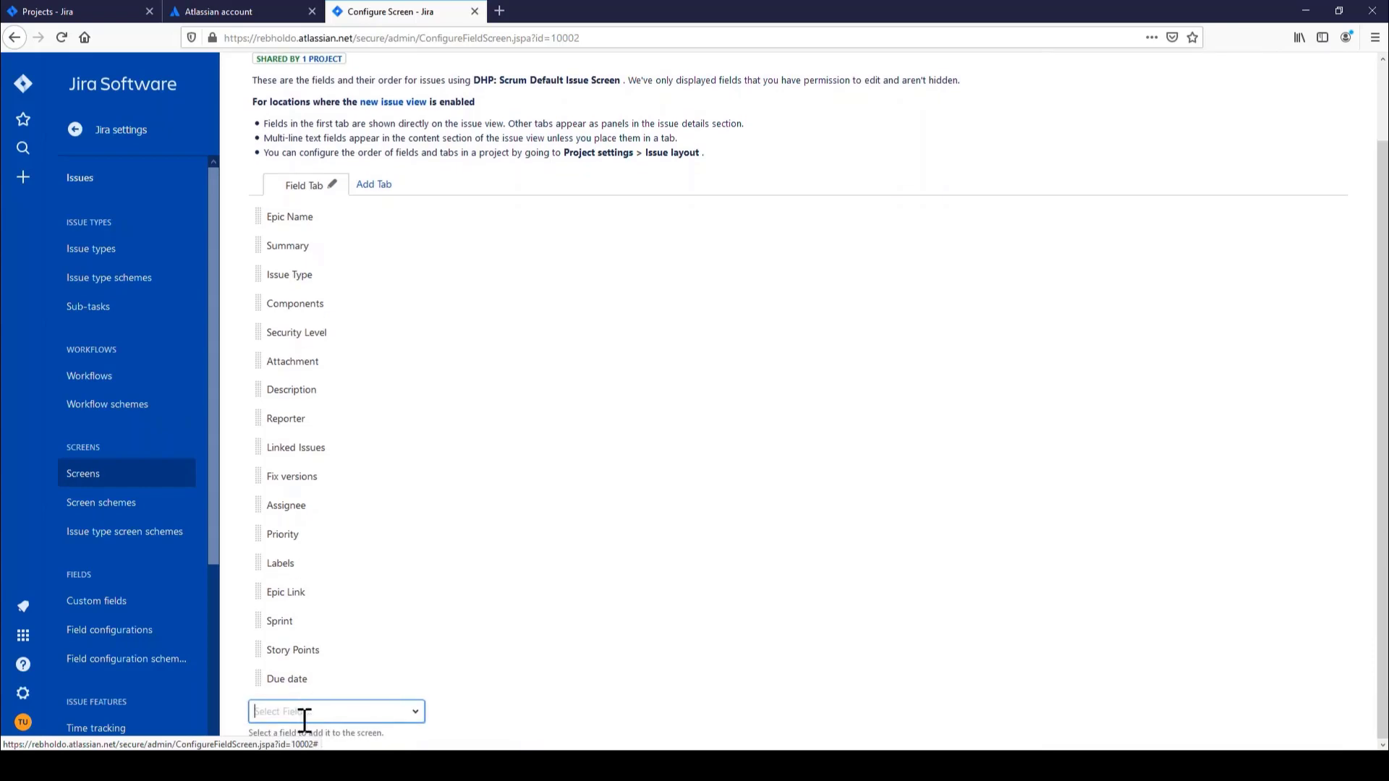
text(Start dat)
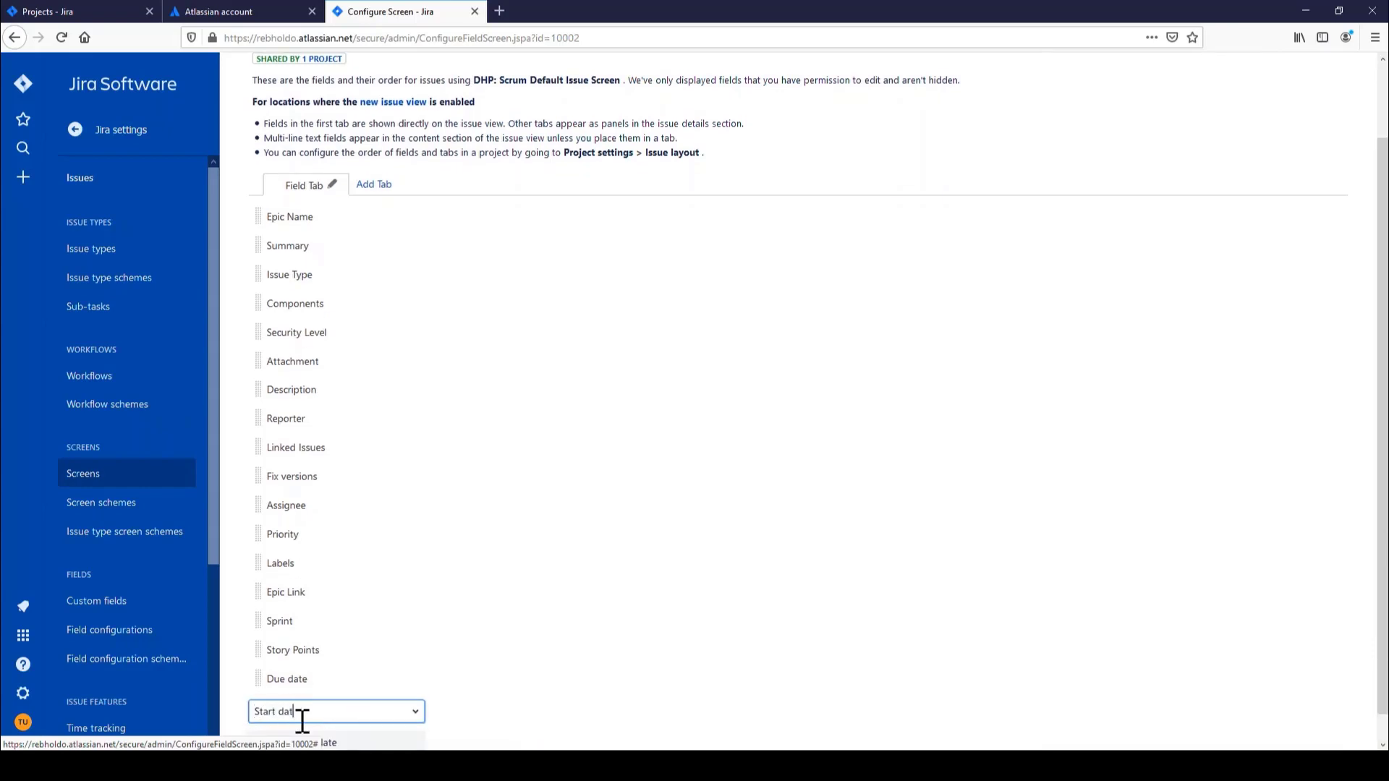
text(e)
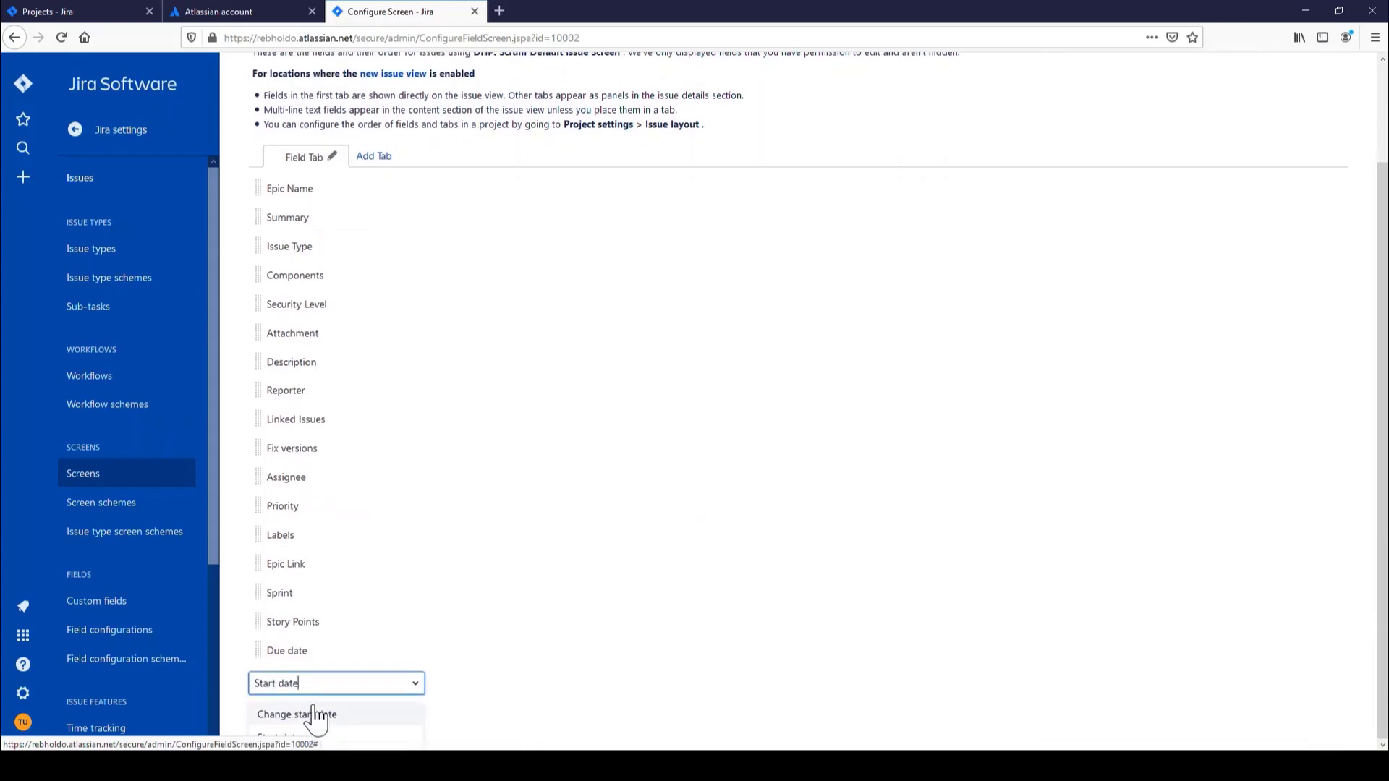
click(304, 740)
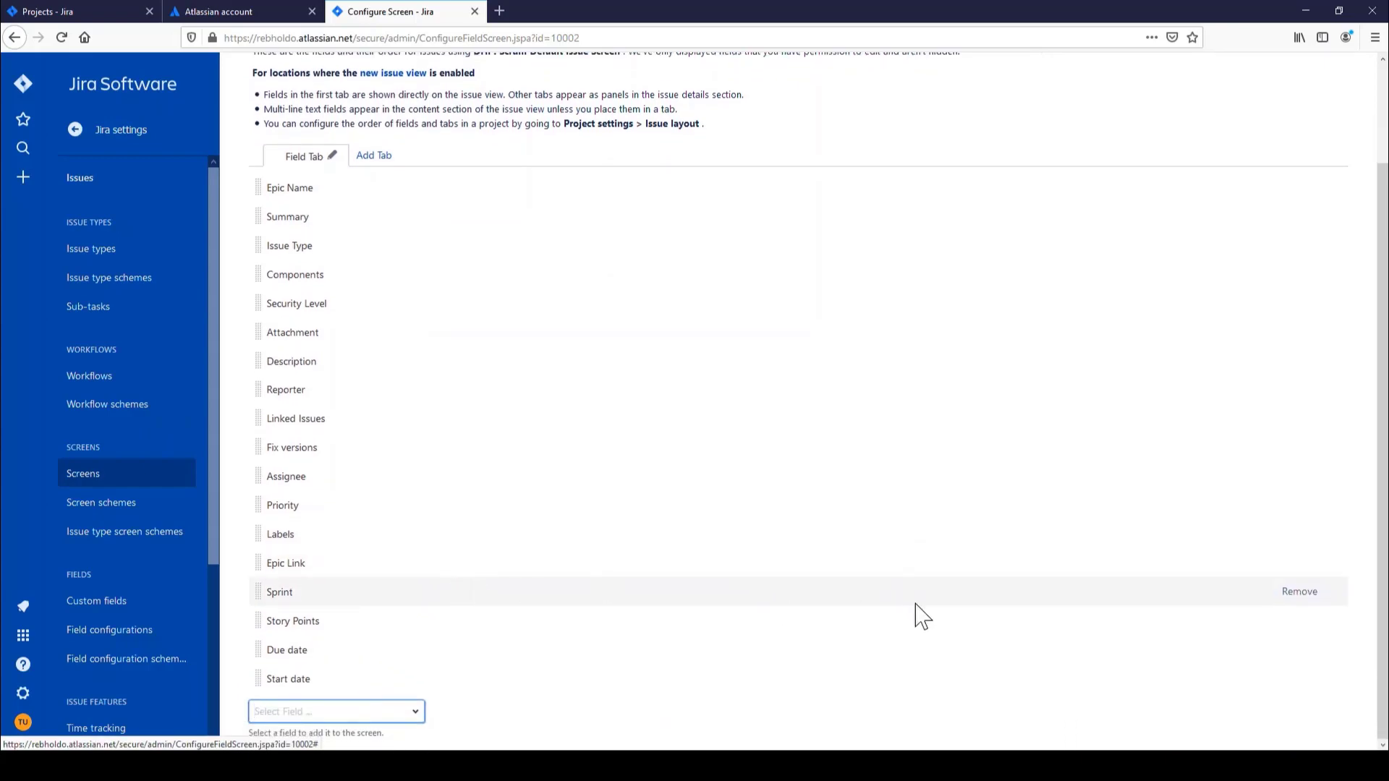
Leave the Jira settings and open the backlog of Demo_Harbor_Project.
scroll(608, 517, up, 3)
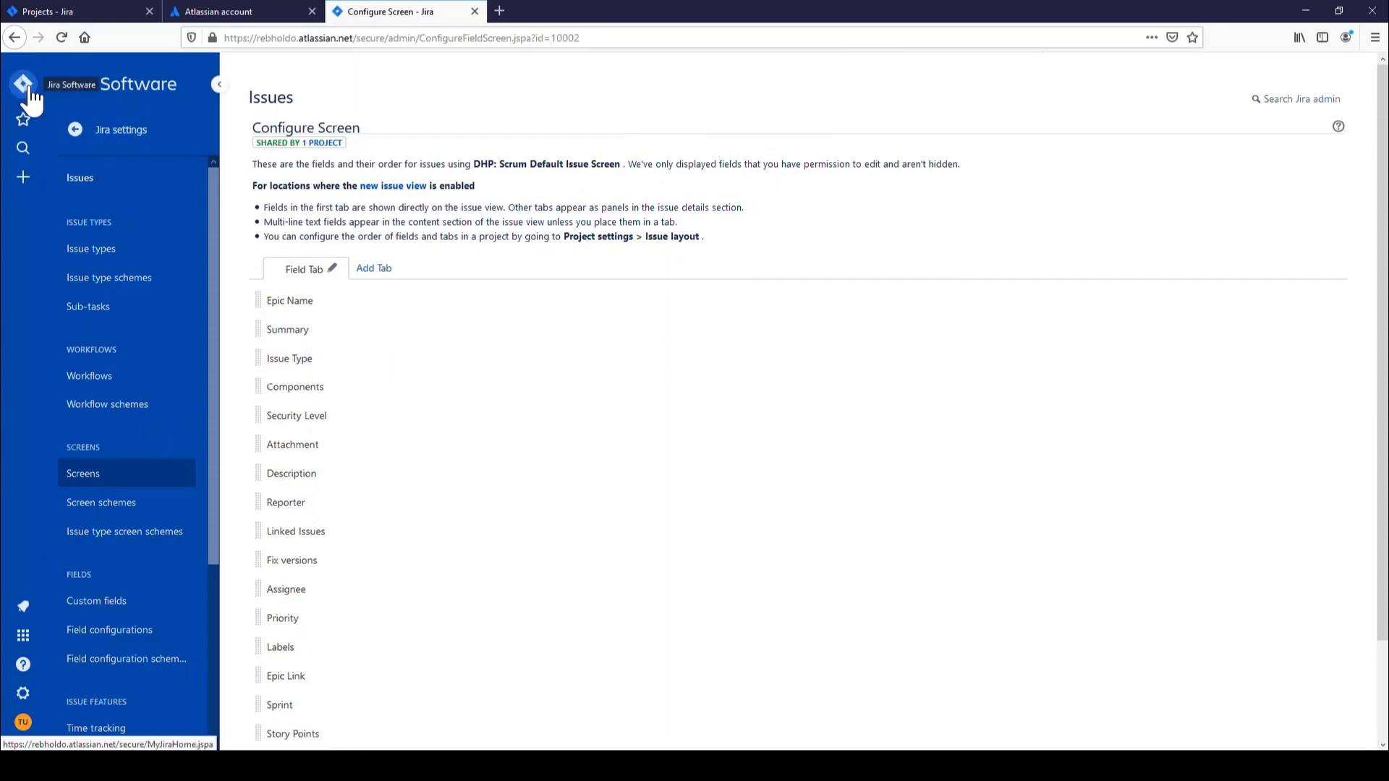
click(89, 135)
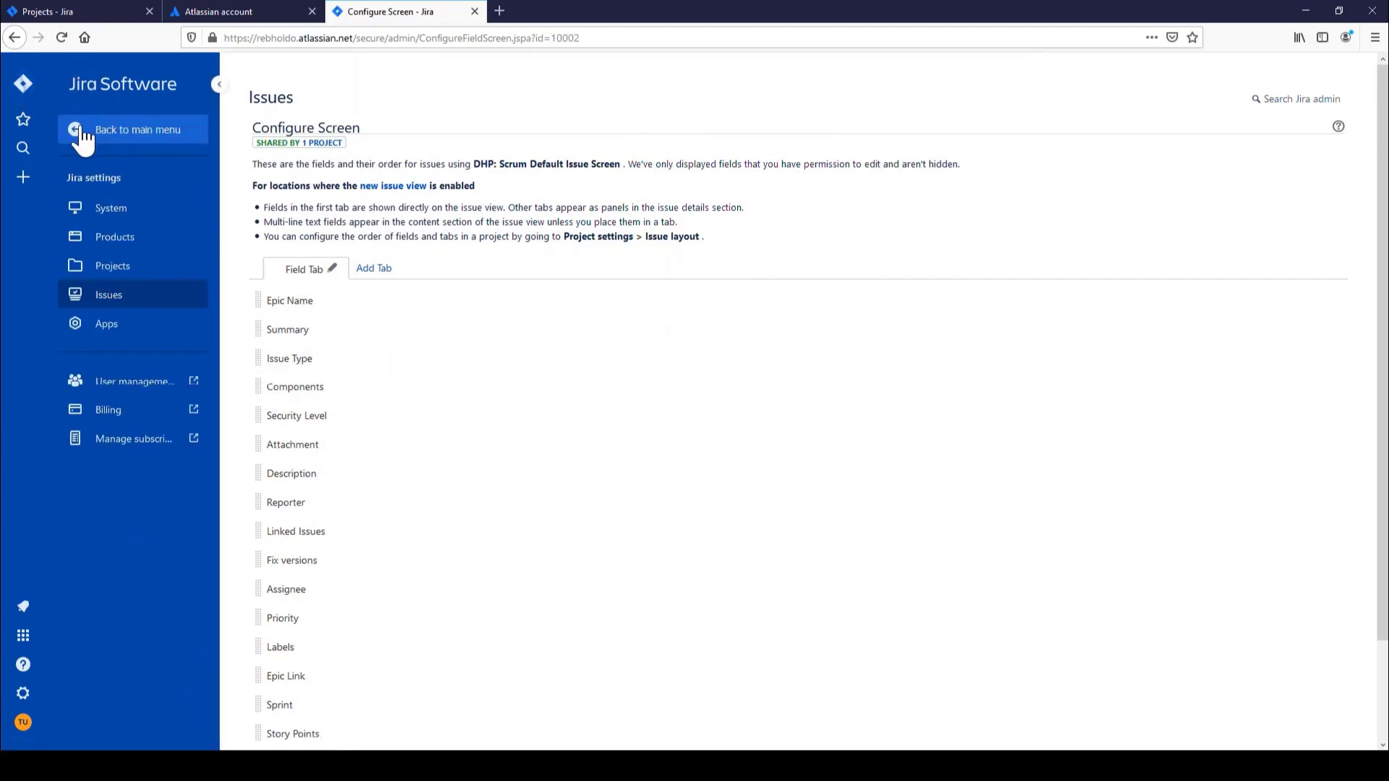
click(79, 133)
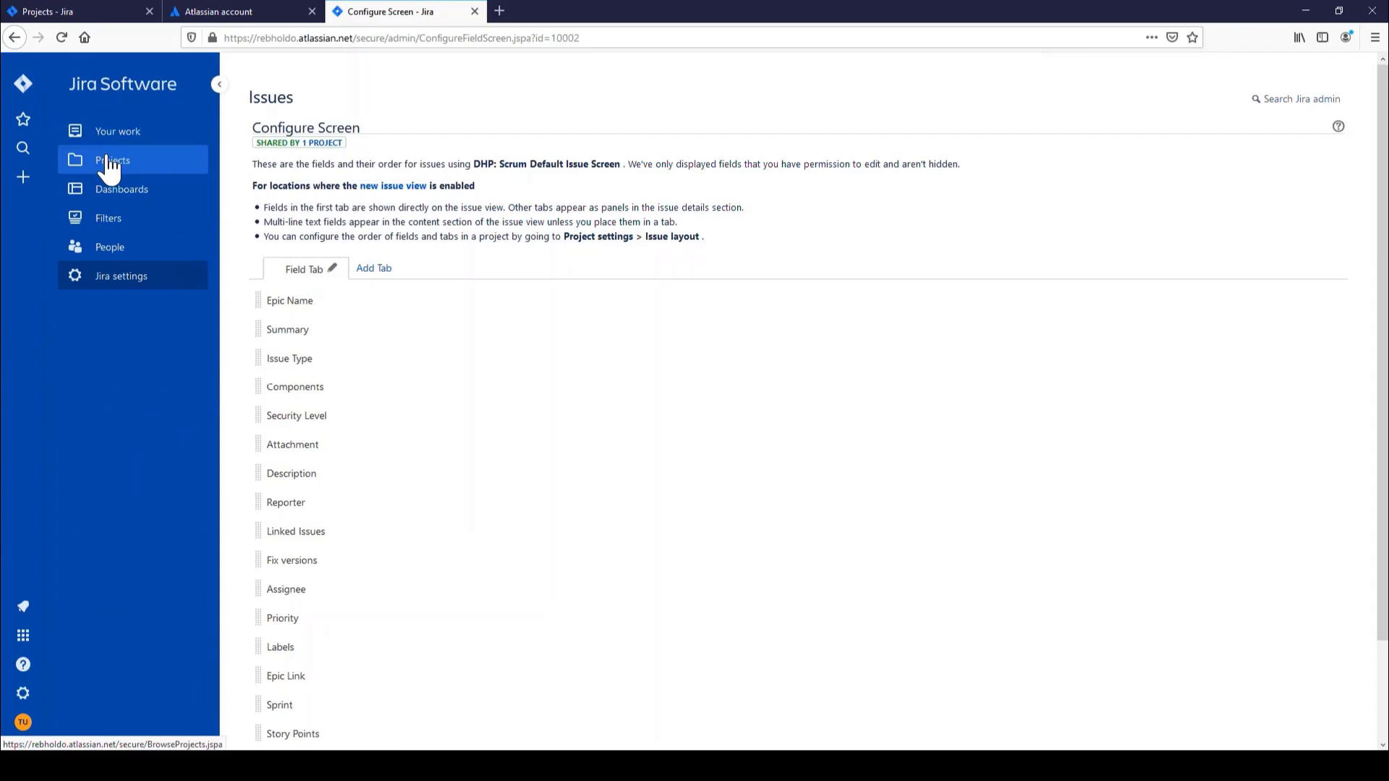
click(108, 162)
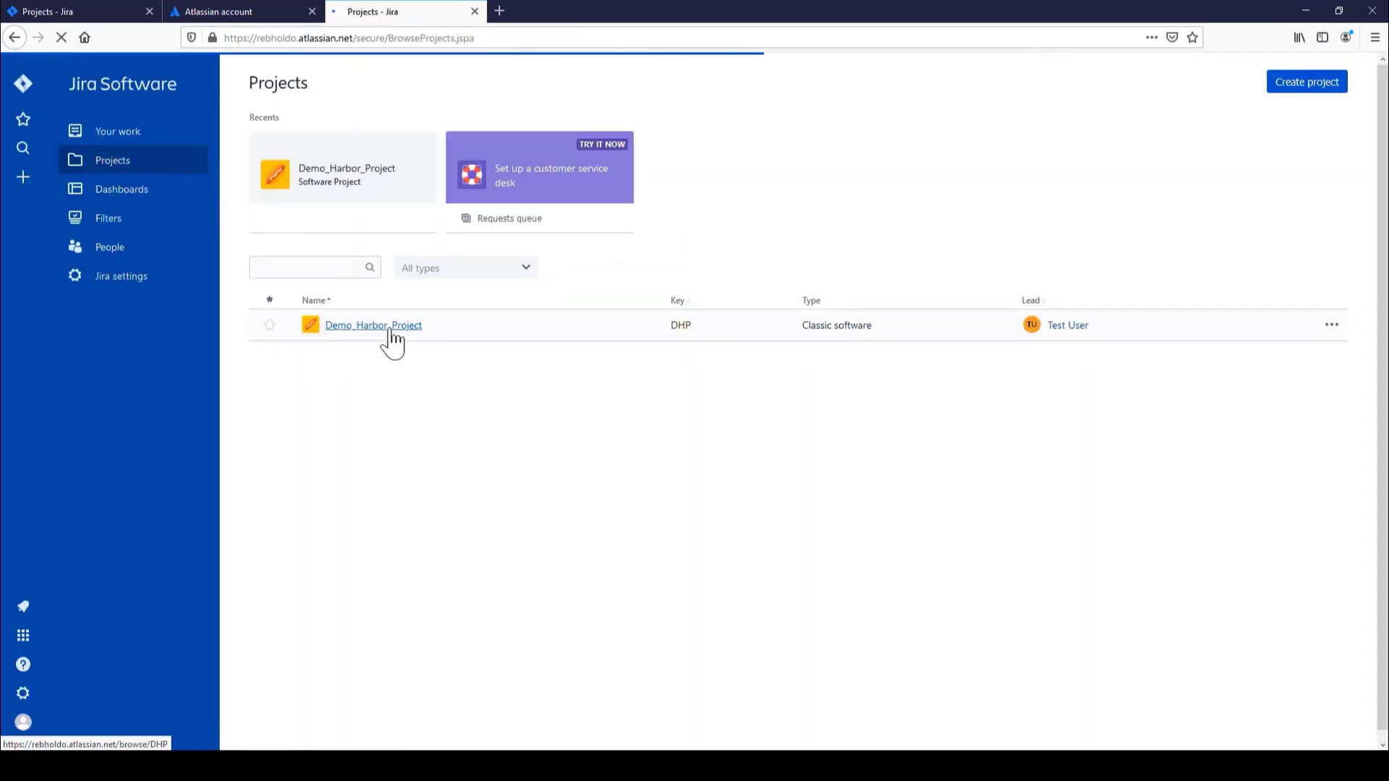
click(391, 327)
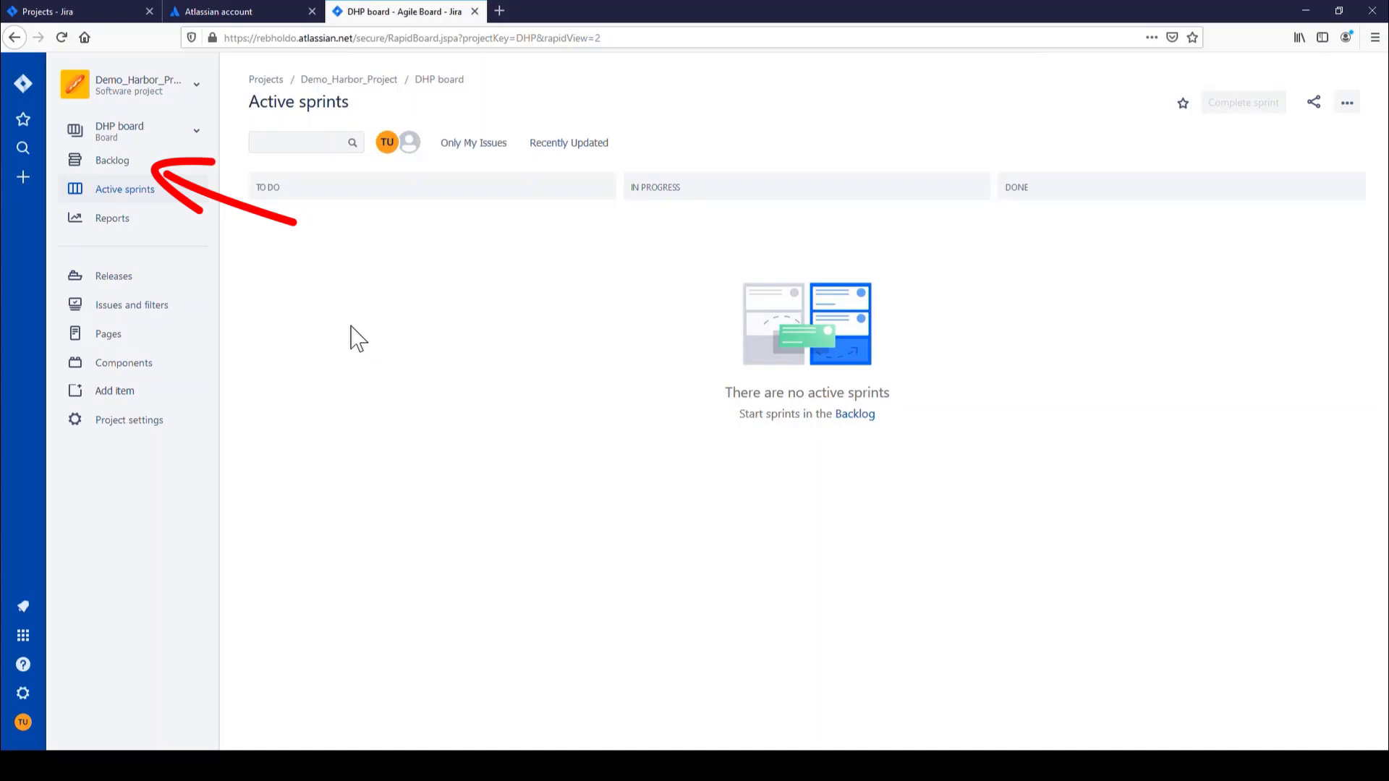
click(125, 166)
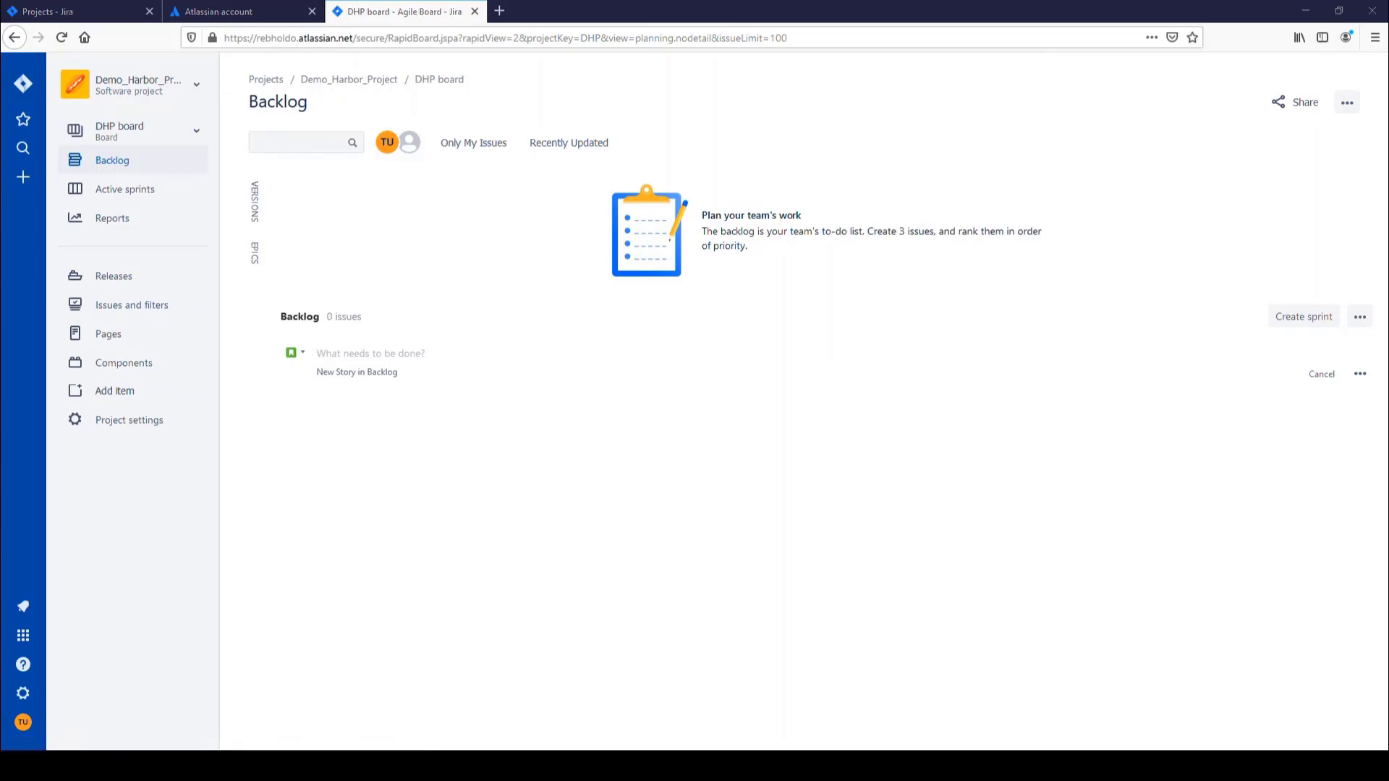
Create an epic in the backlog with "Basic Infrastructure Development" as both its epic name and its summary.
click(255, 254)
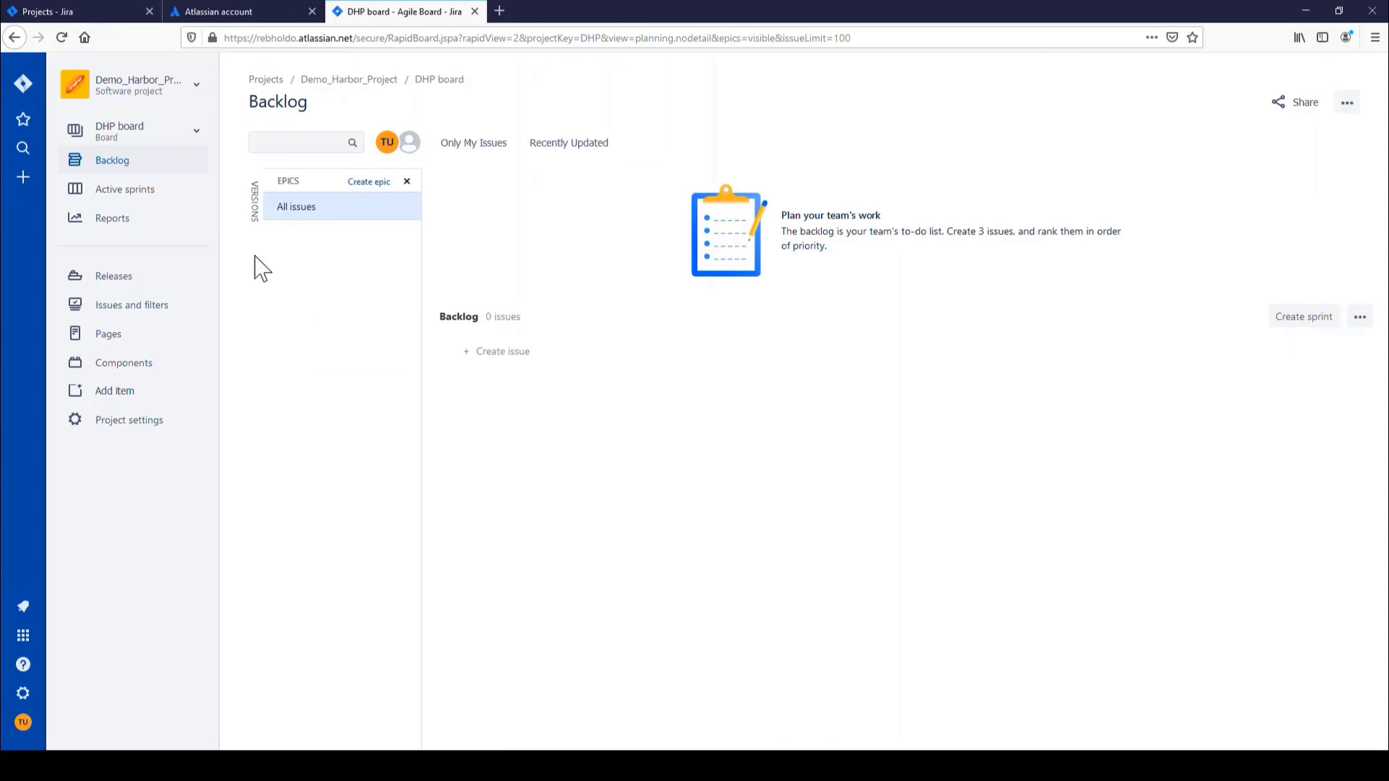
click(366, 186)
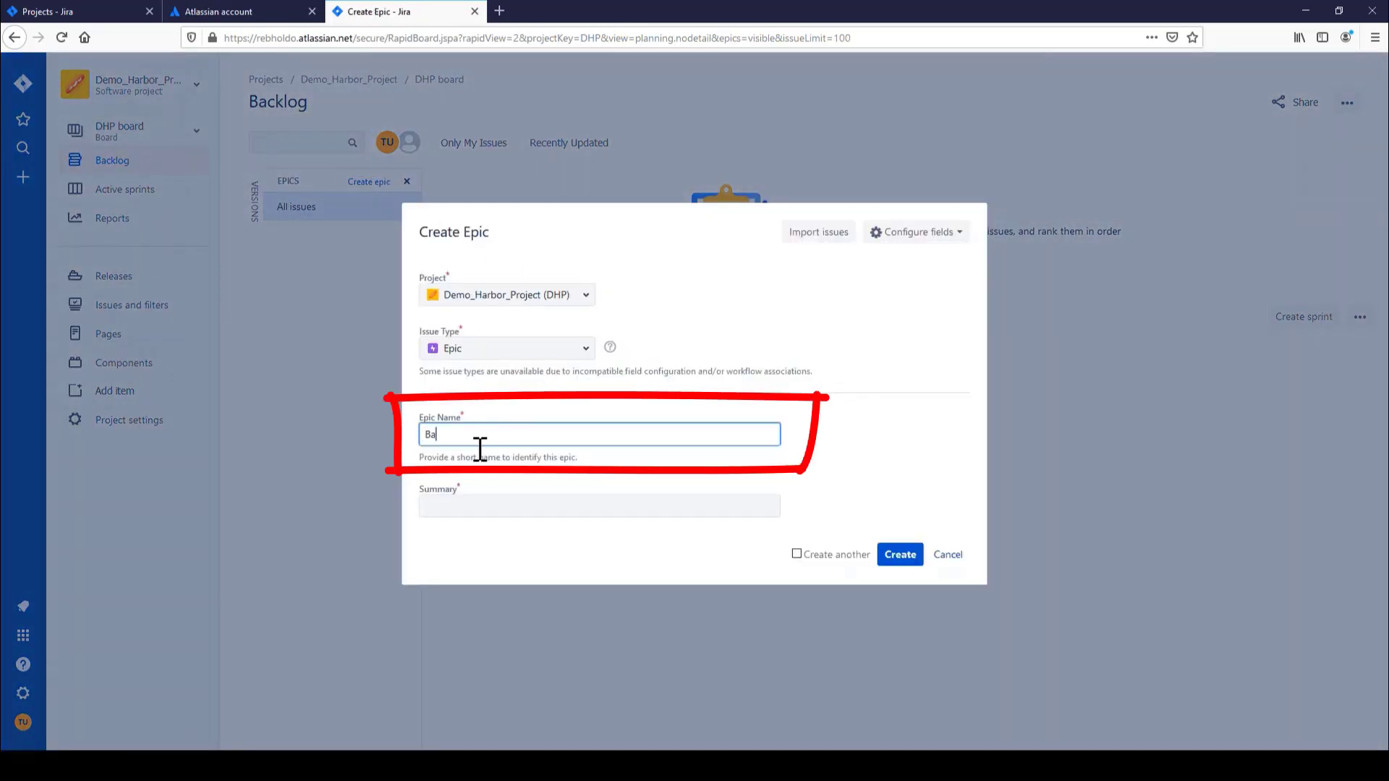
text(Basic Infrastructure Development)
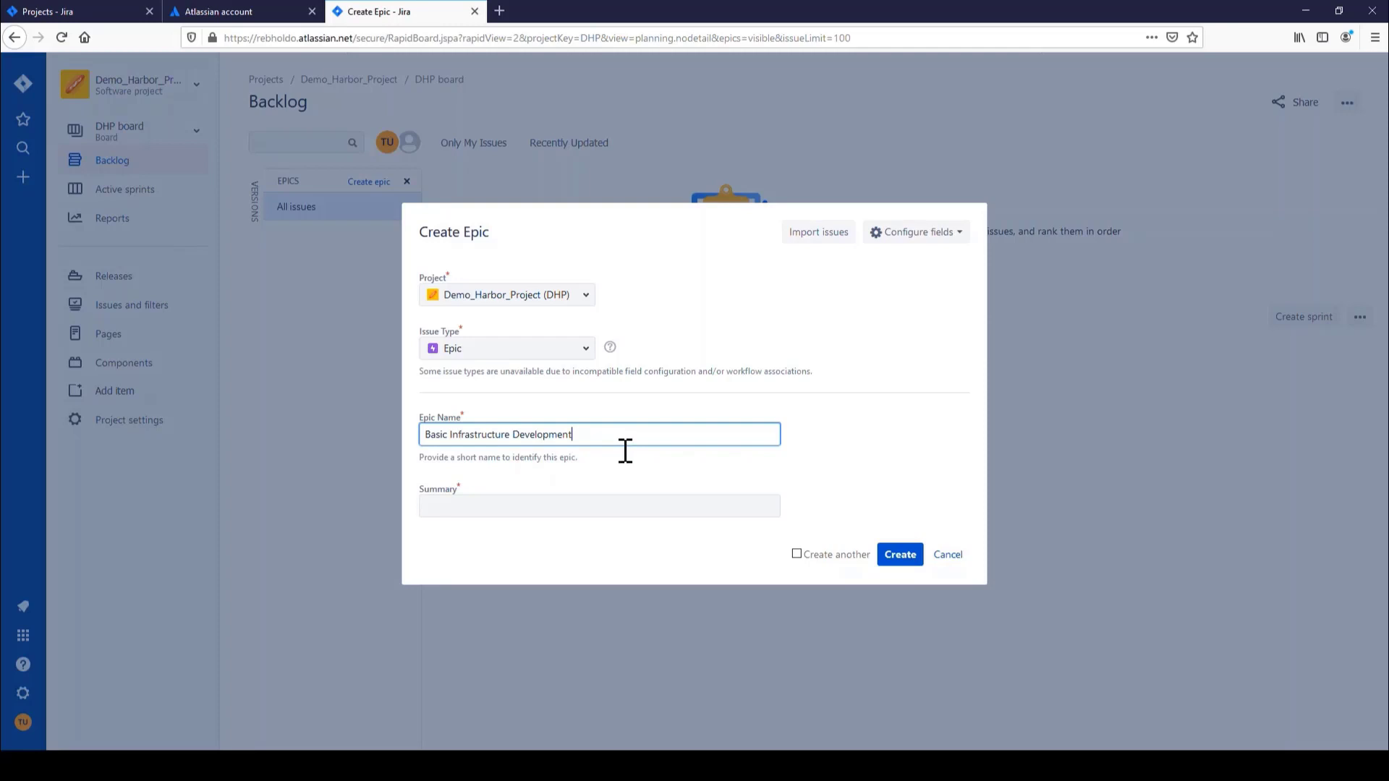
drag(622, 449, 397, 440)
key(ctrl+c)
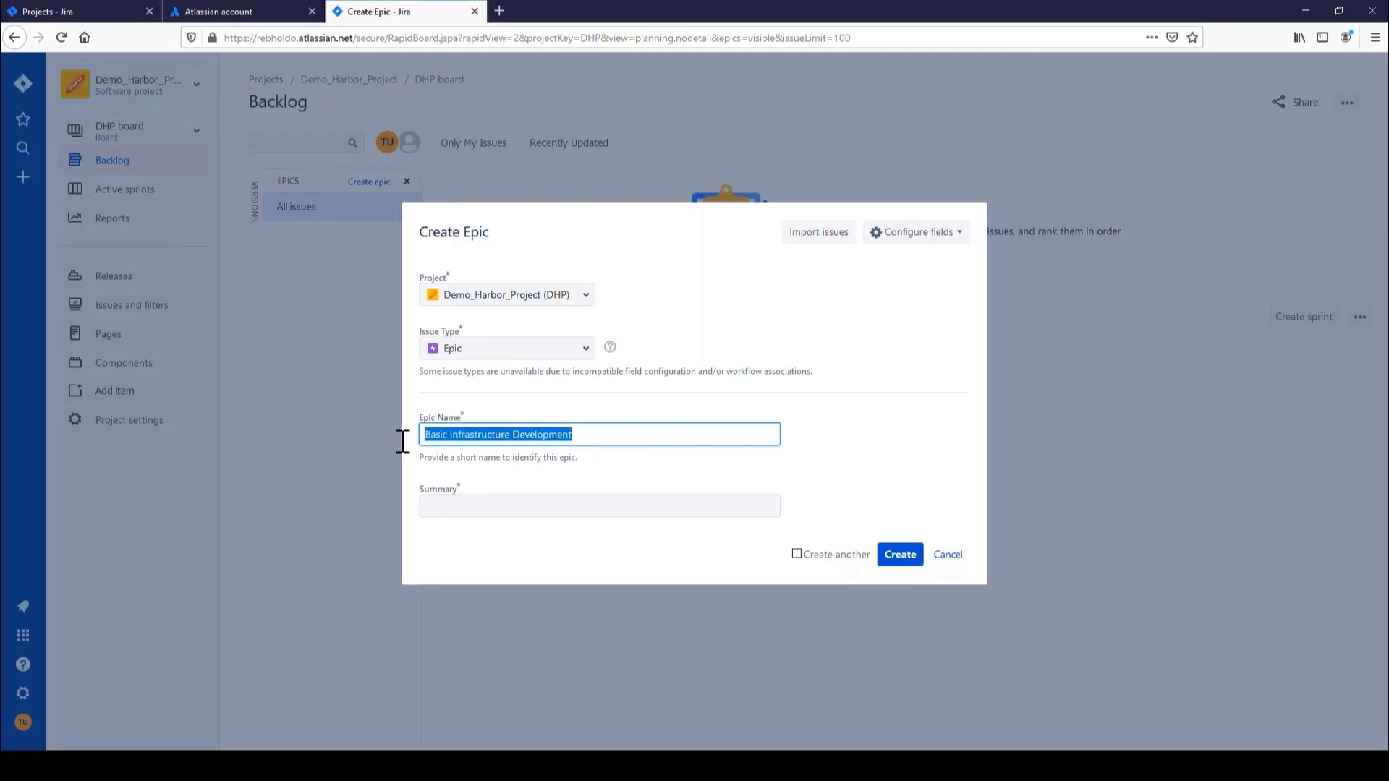
click(488, 507)
key(ctrl+v)
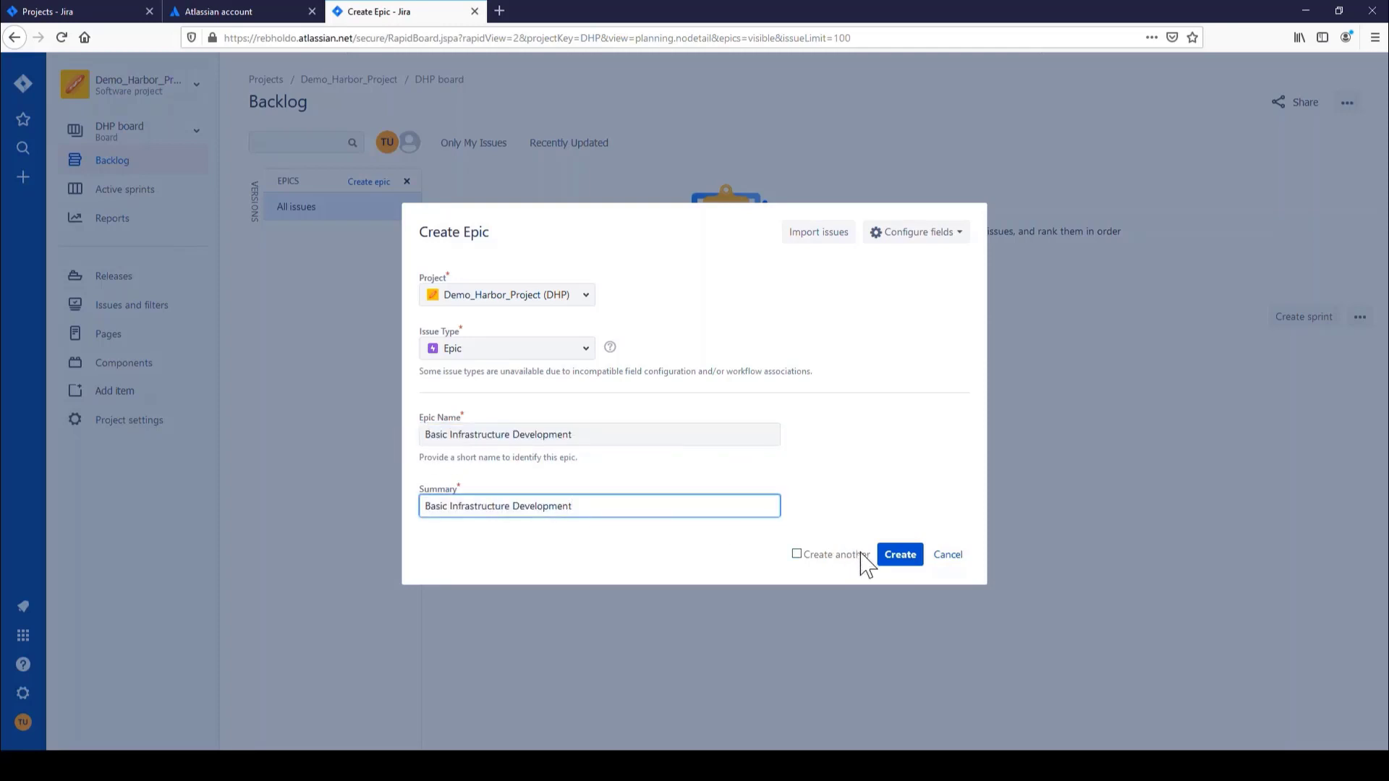
click(902, 557)
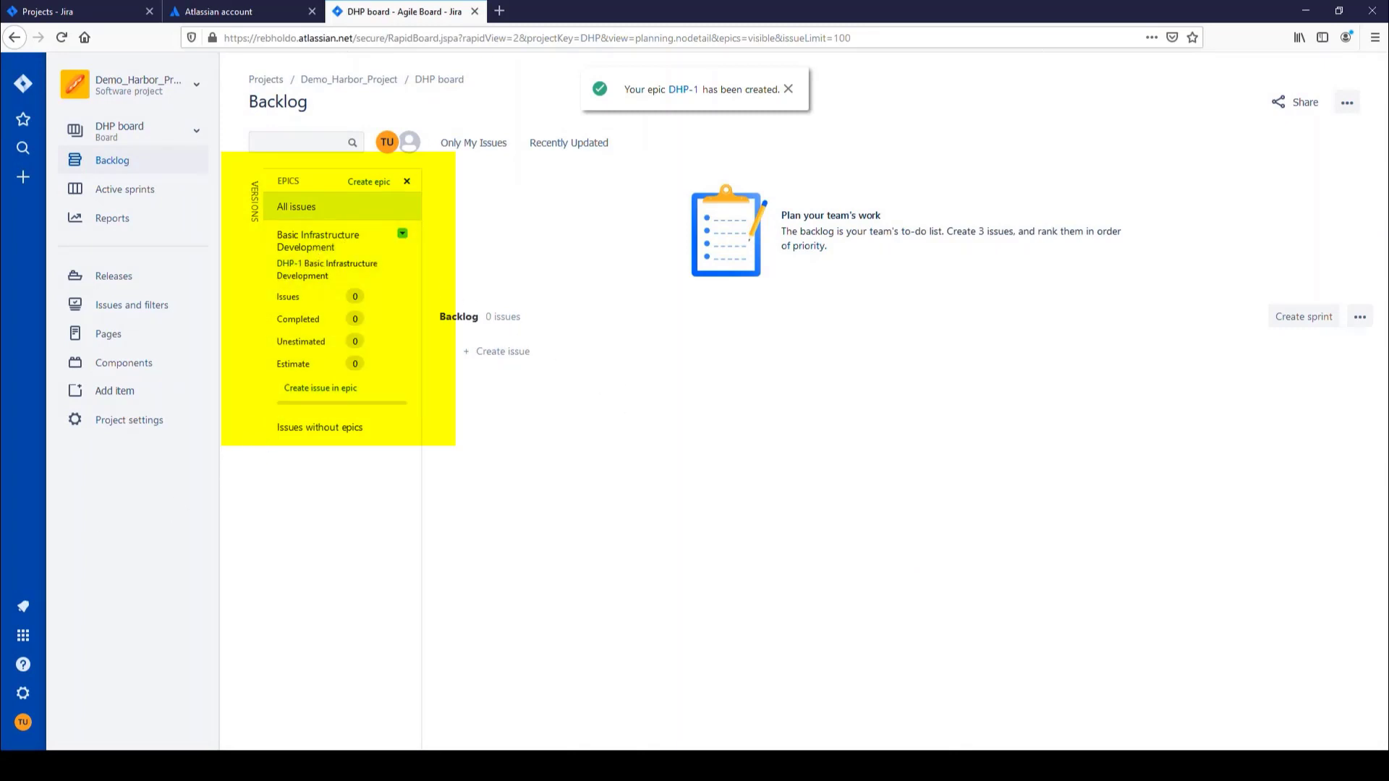
Start a story in the epic with the summary "As a Harbouz, I need to have a Docking Station So that I can dock the Cruiser ship".
click(338, 388)
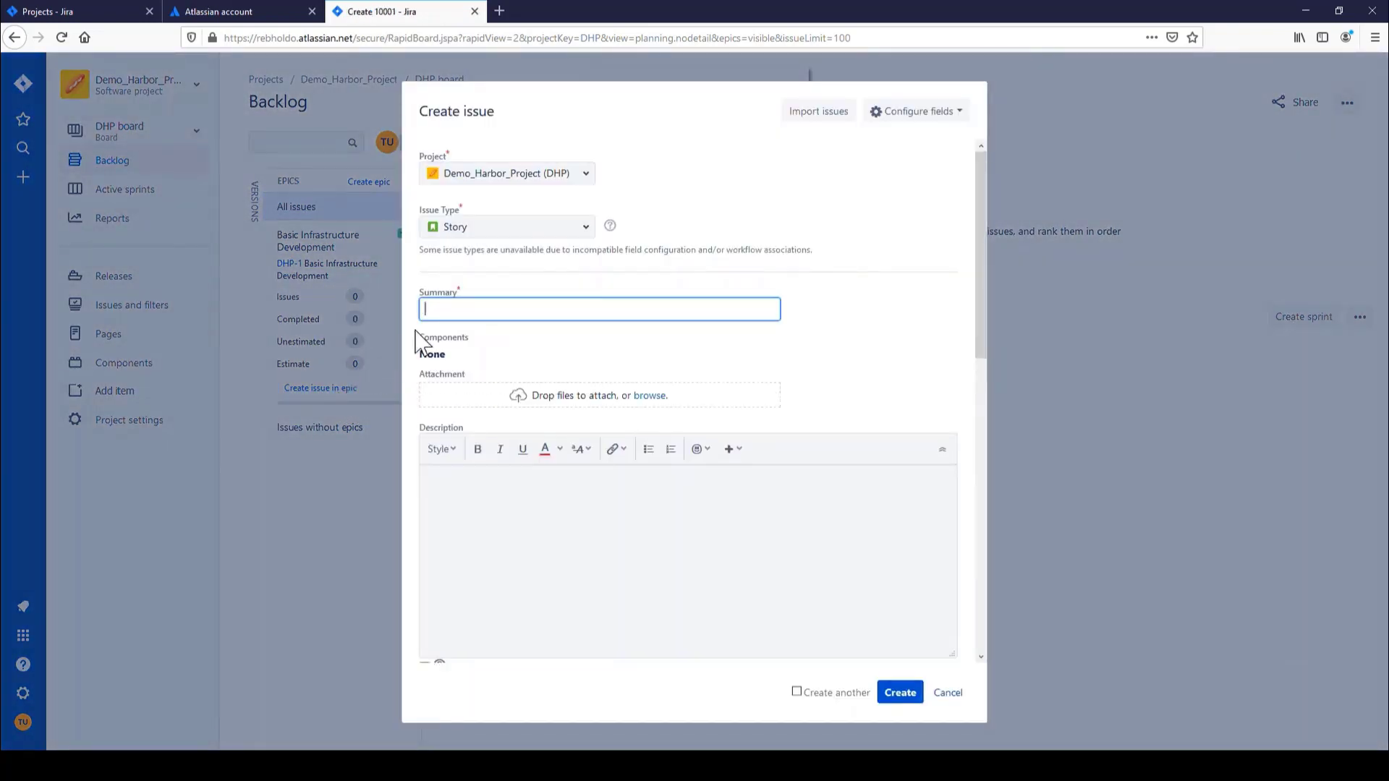
click(590, 230)
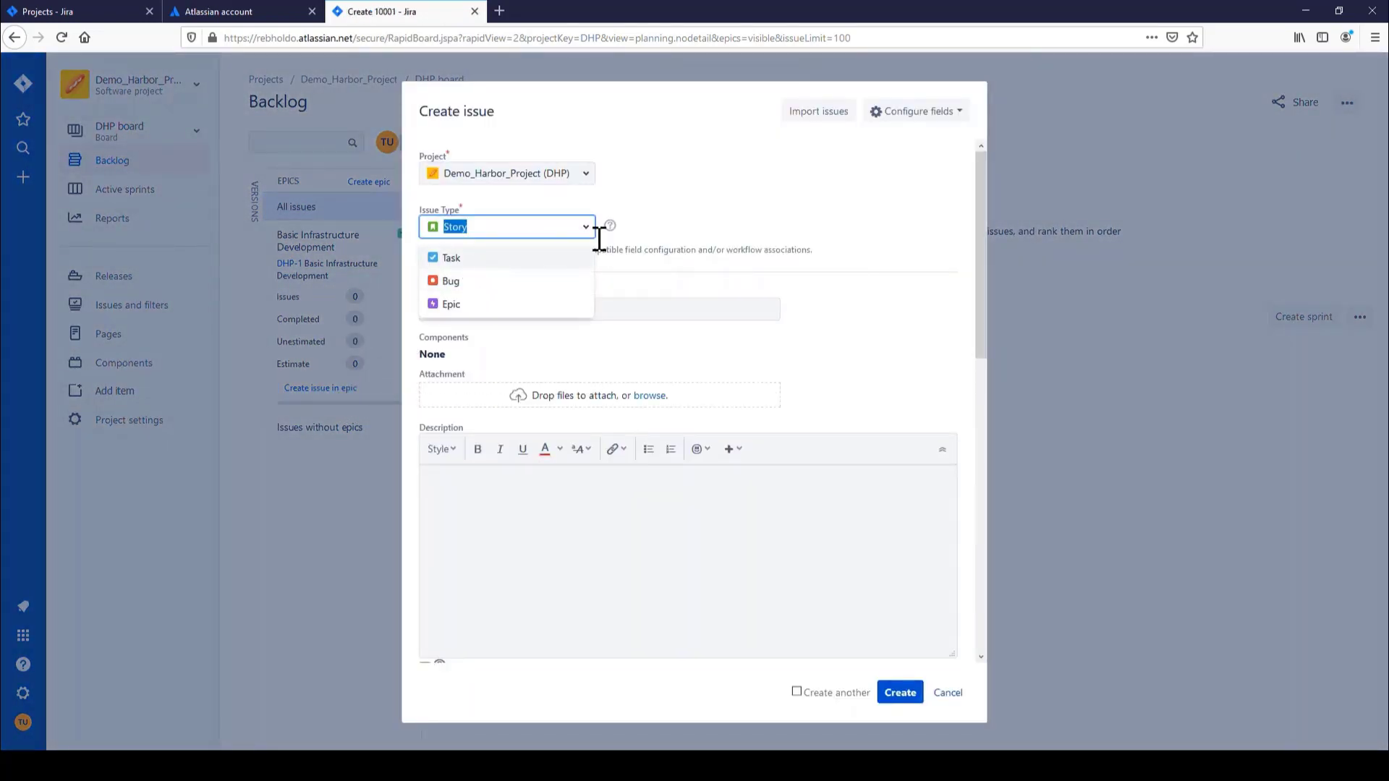
click(594, 233)
click(553, 324)
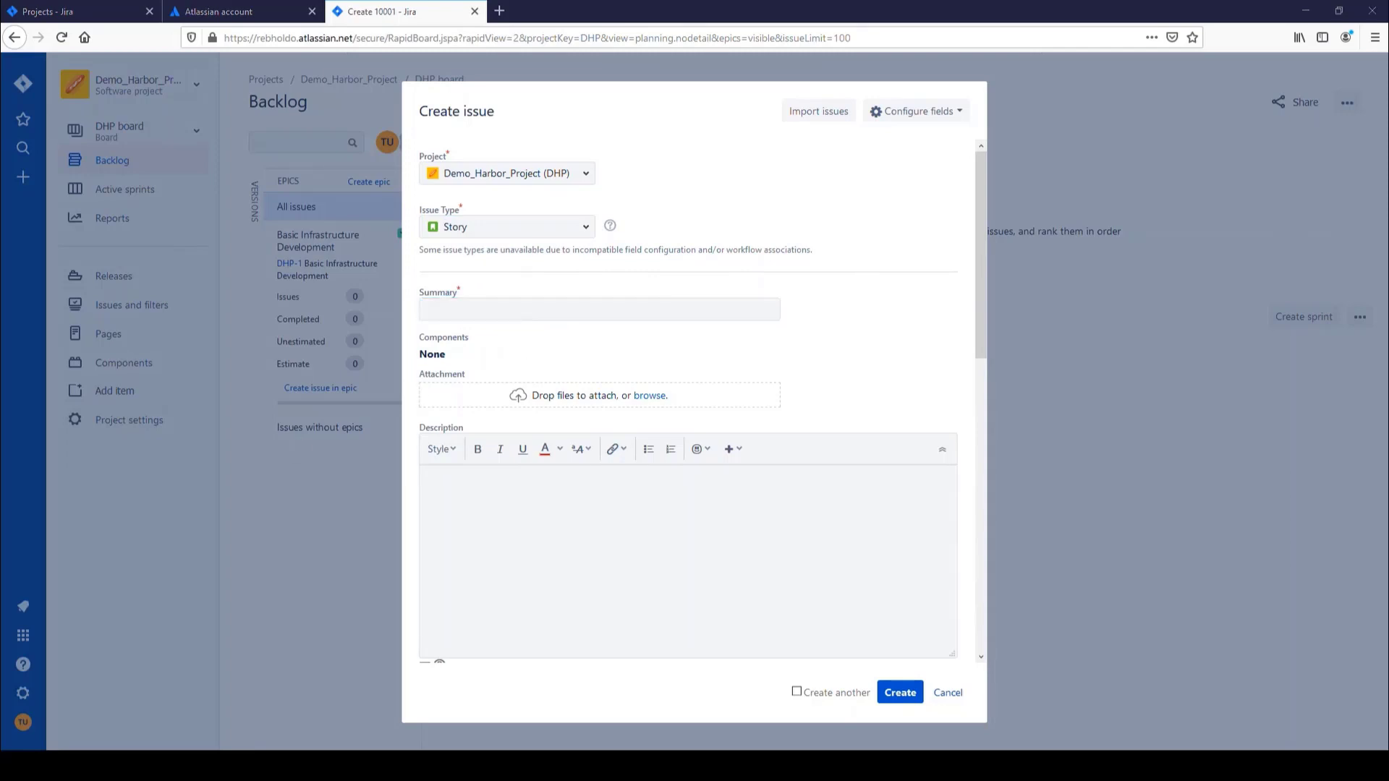
click(494, 319)
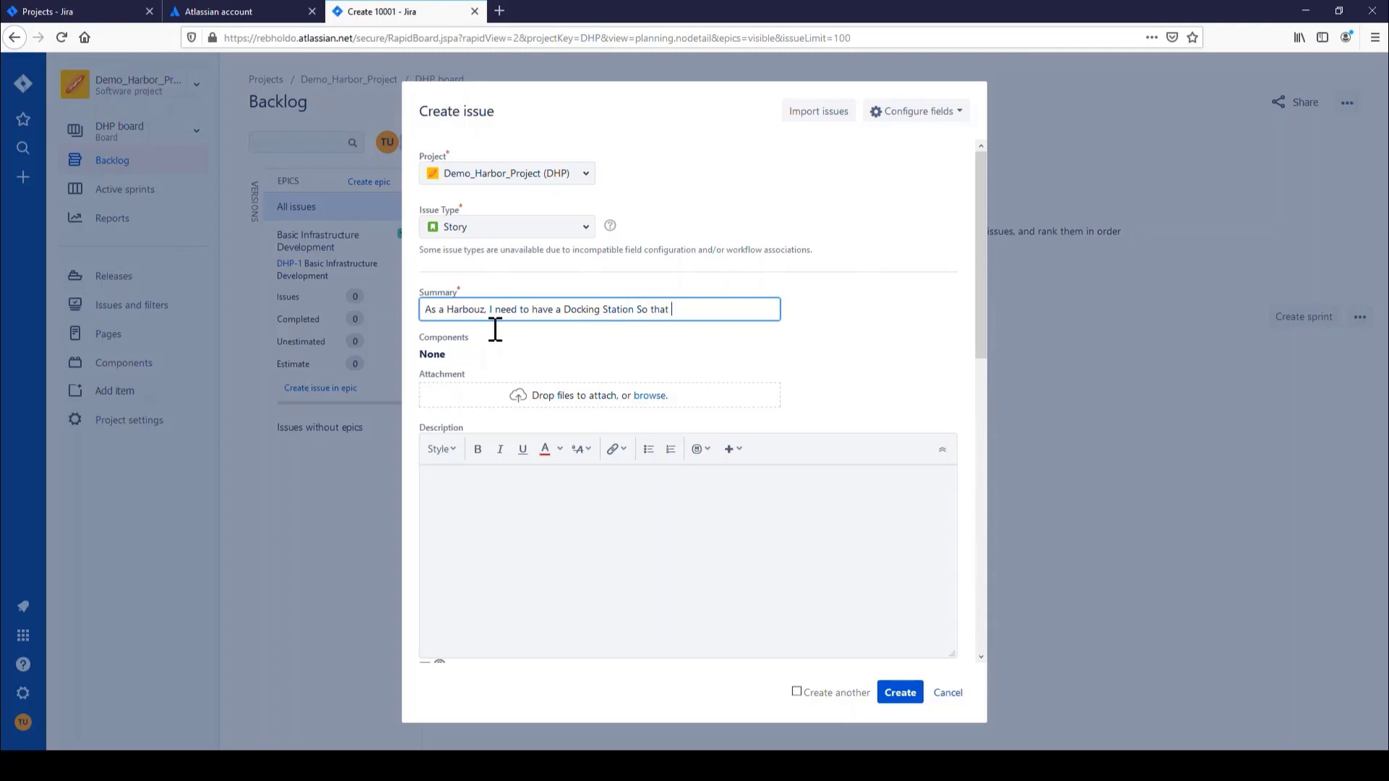
text(I can do)
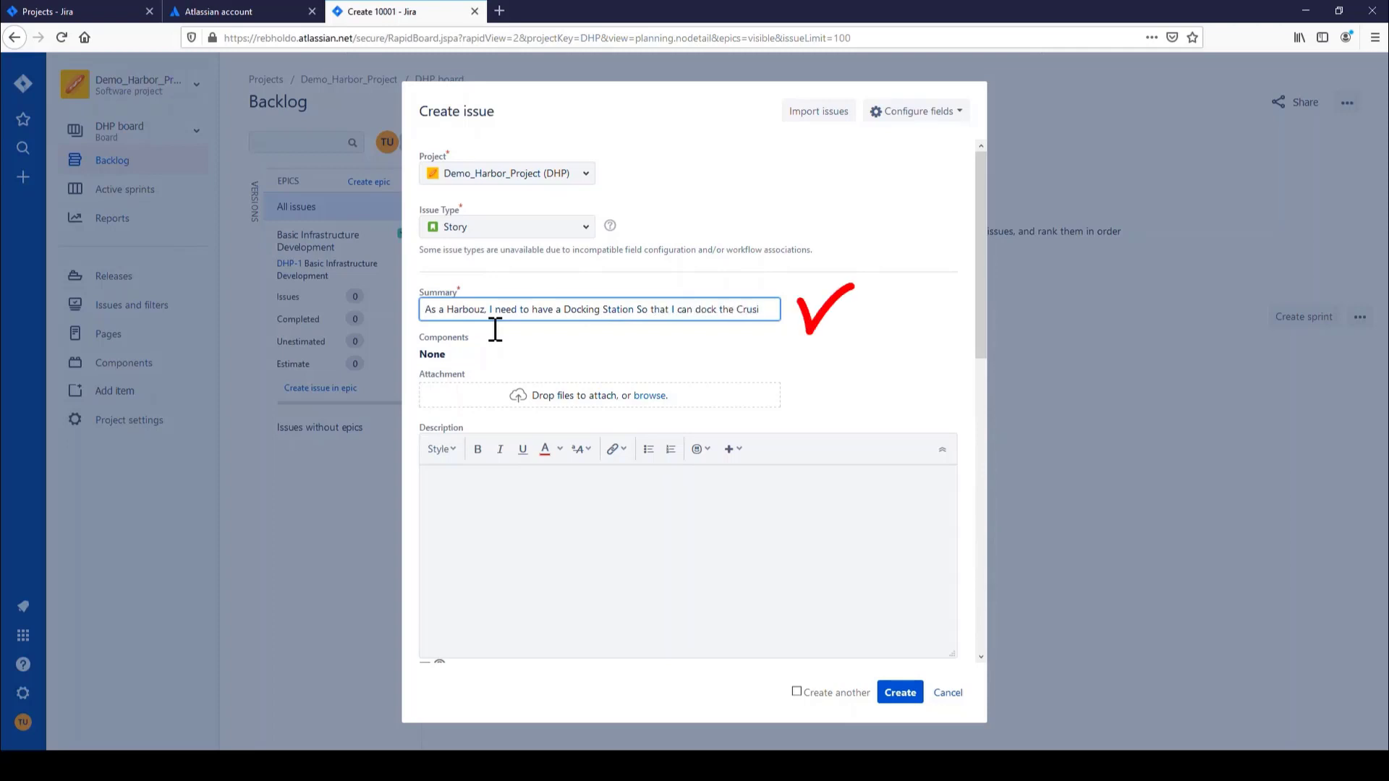
text(ck the Cruiser ship)
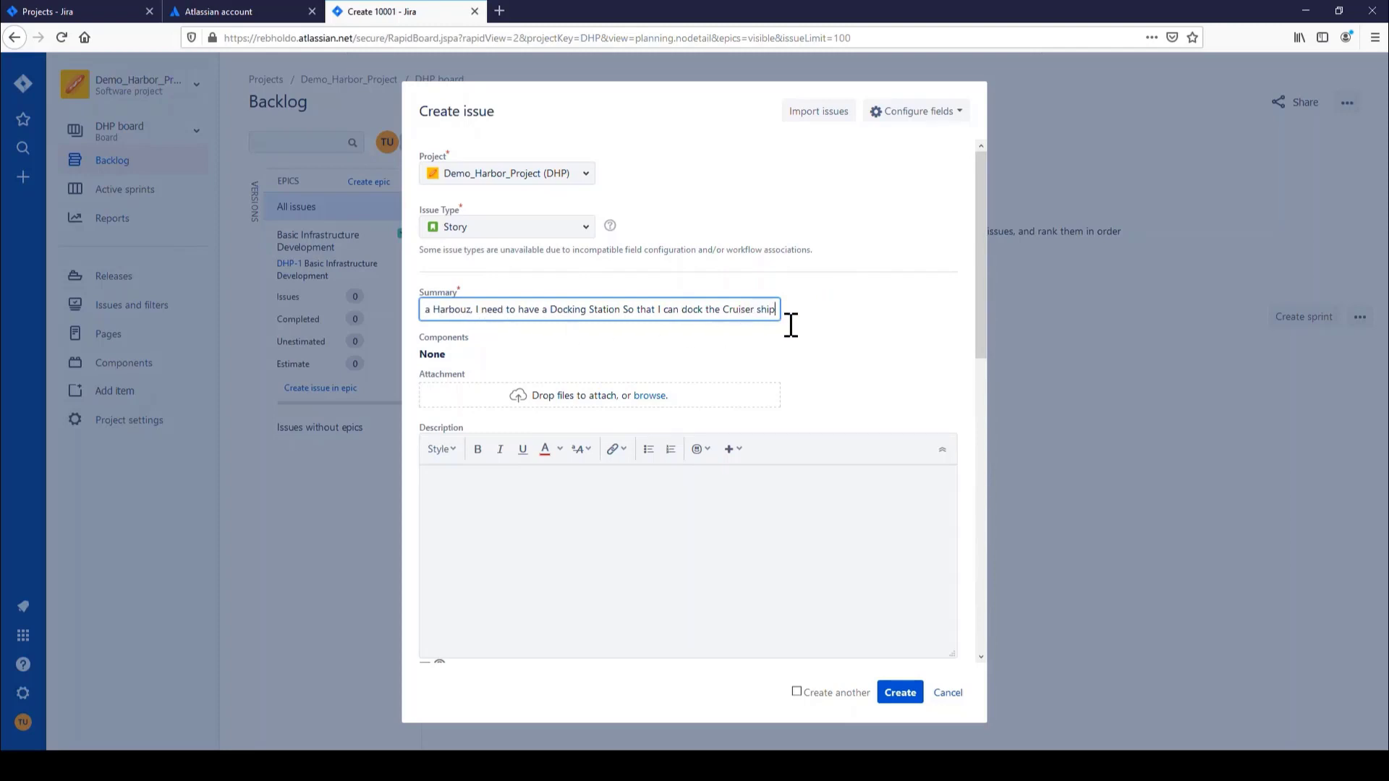
Copy the story's summary into its description and correct "Harbouz" to "Harbour" in both fields.
drag(774, 310, 299, 335)
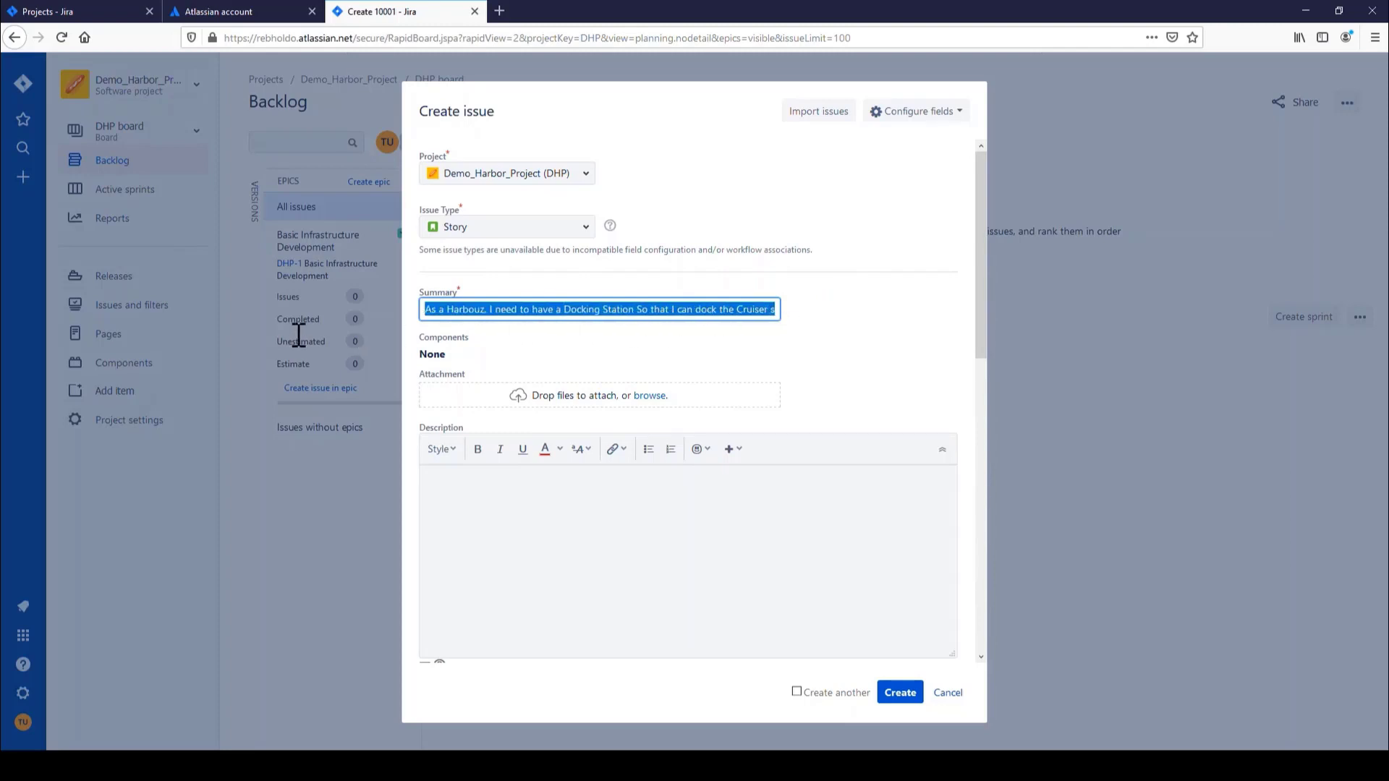
click(499, 325)
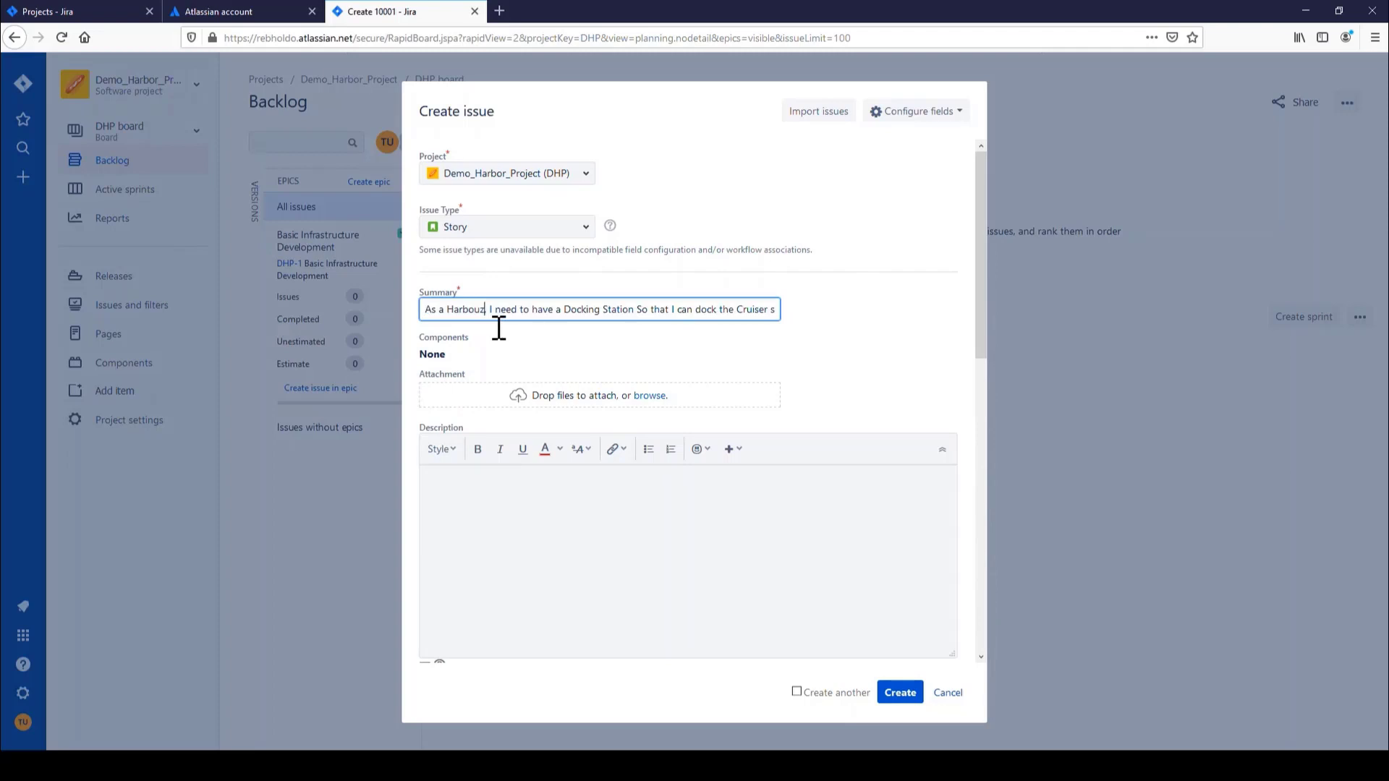
click(499, 555)
text(As a Harbour, I need to have a Docking Station So that I can dock the Cruiser ship)
click(482, 477)
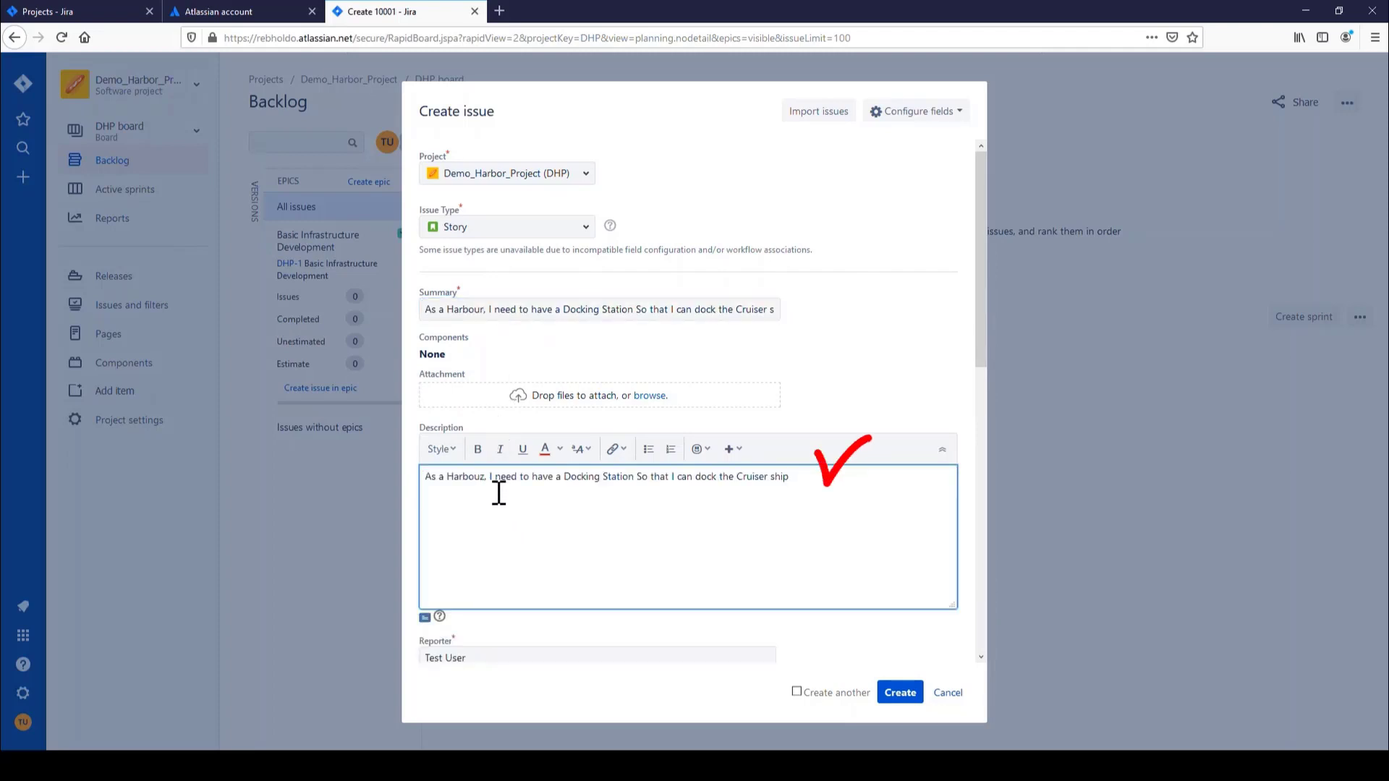
key(Delete)
text(r)
Set the new story's assignee to the suggested test account.
scroll(499, 492, down, 5)
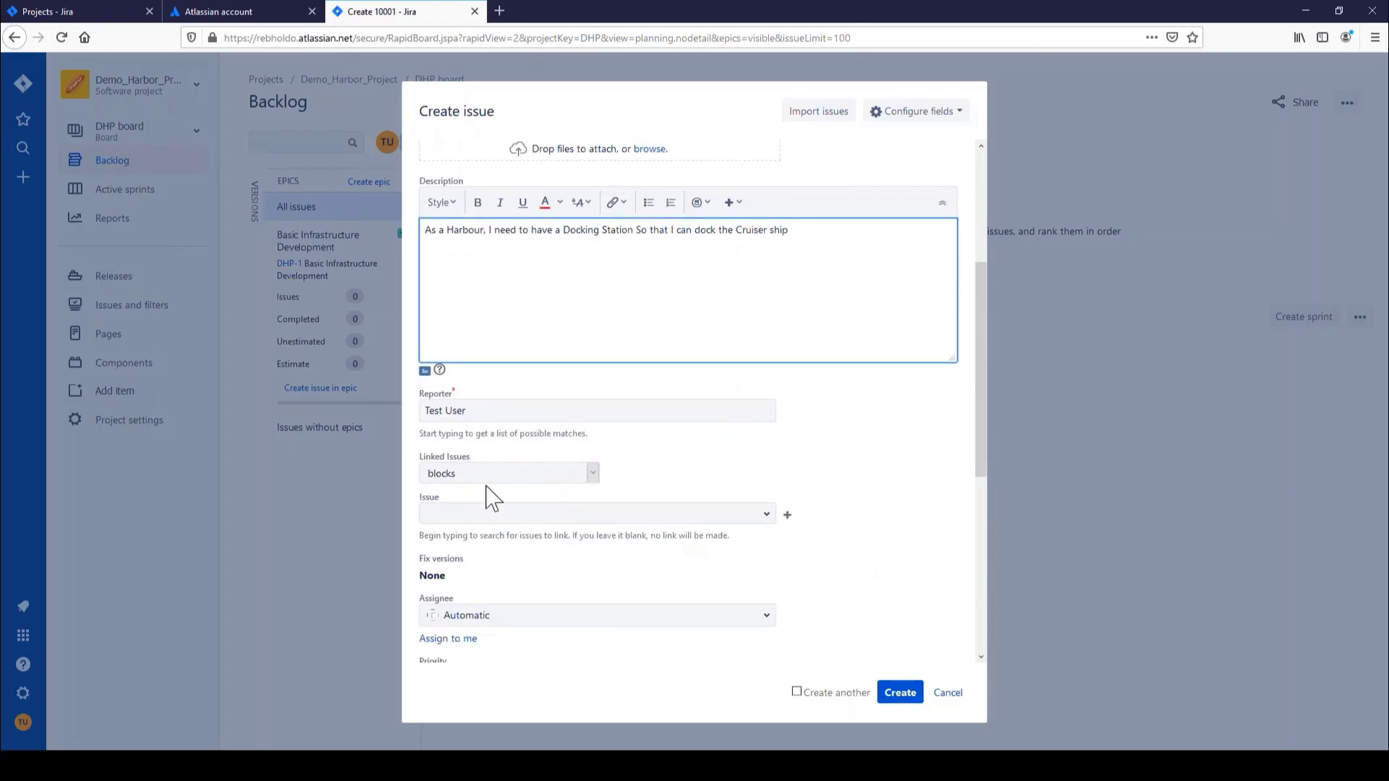
scroll(499, 427, down, 3)
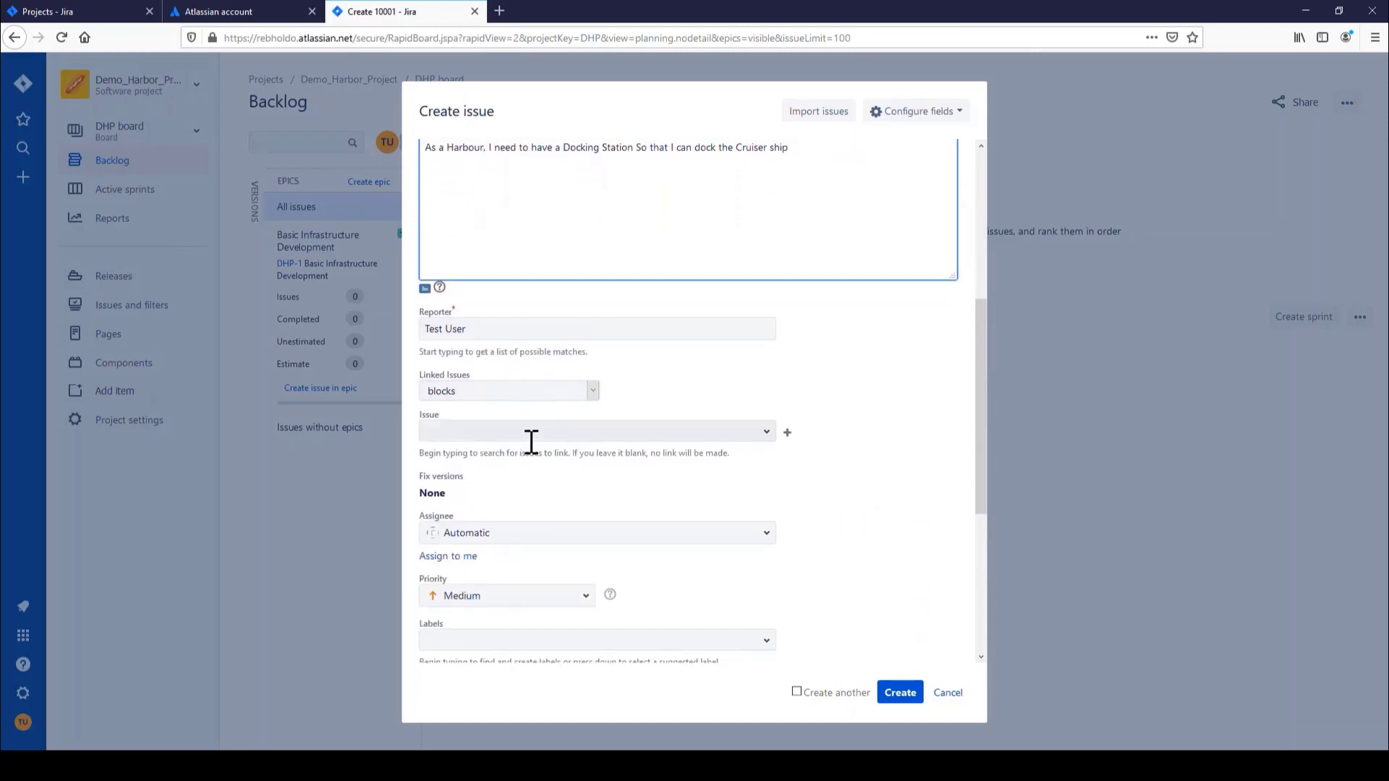
scroll(524, 448, down, 3)
click(557, 451)
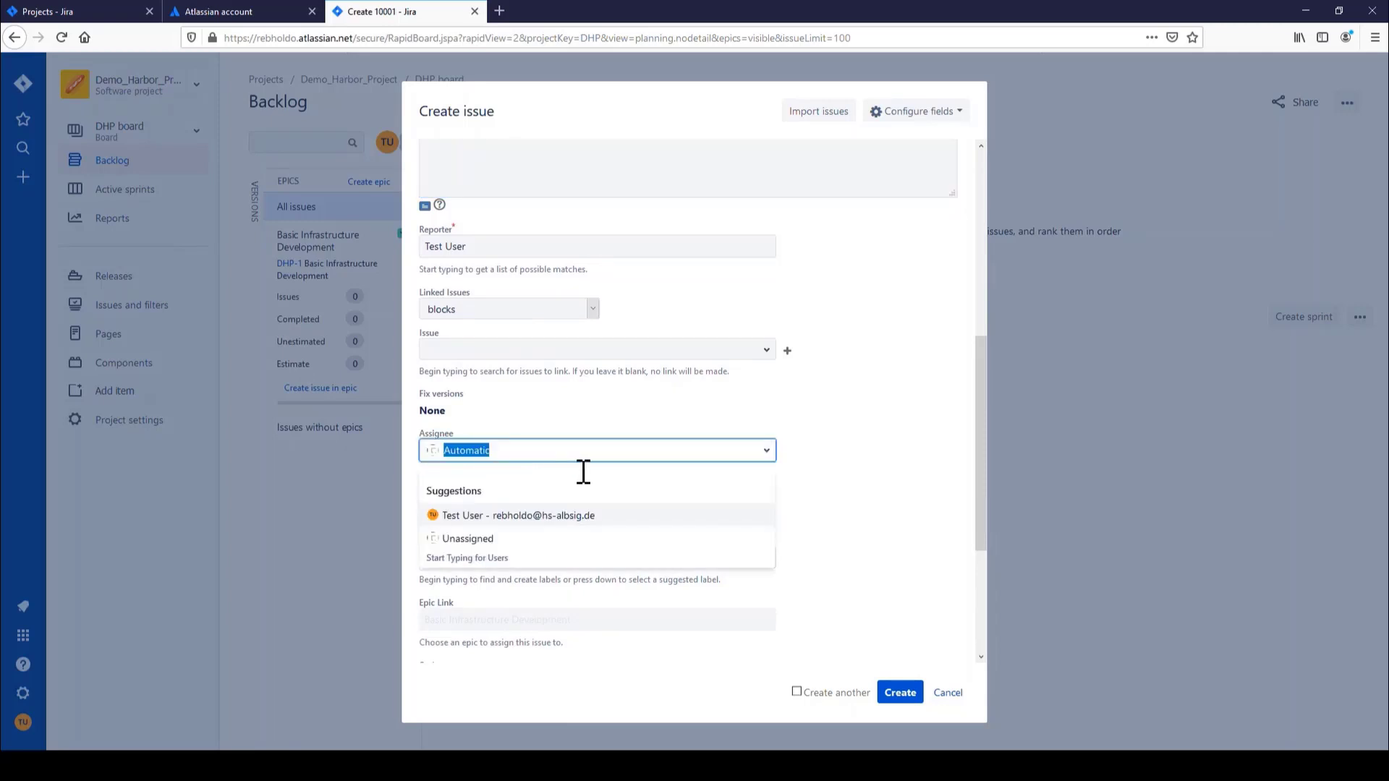
click(518, 517)
scroll(617, 475, down, 3)
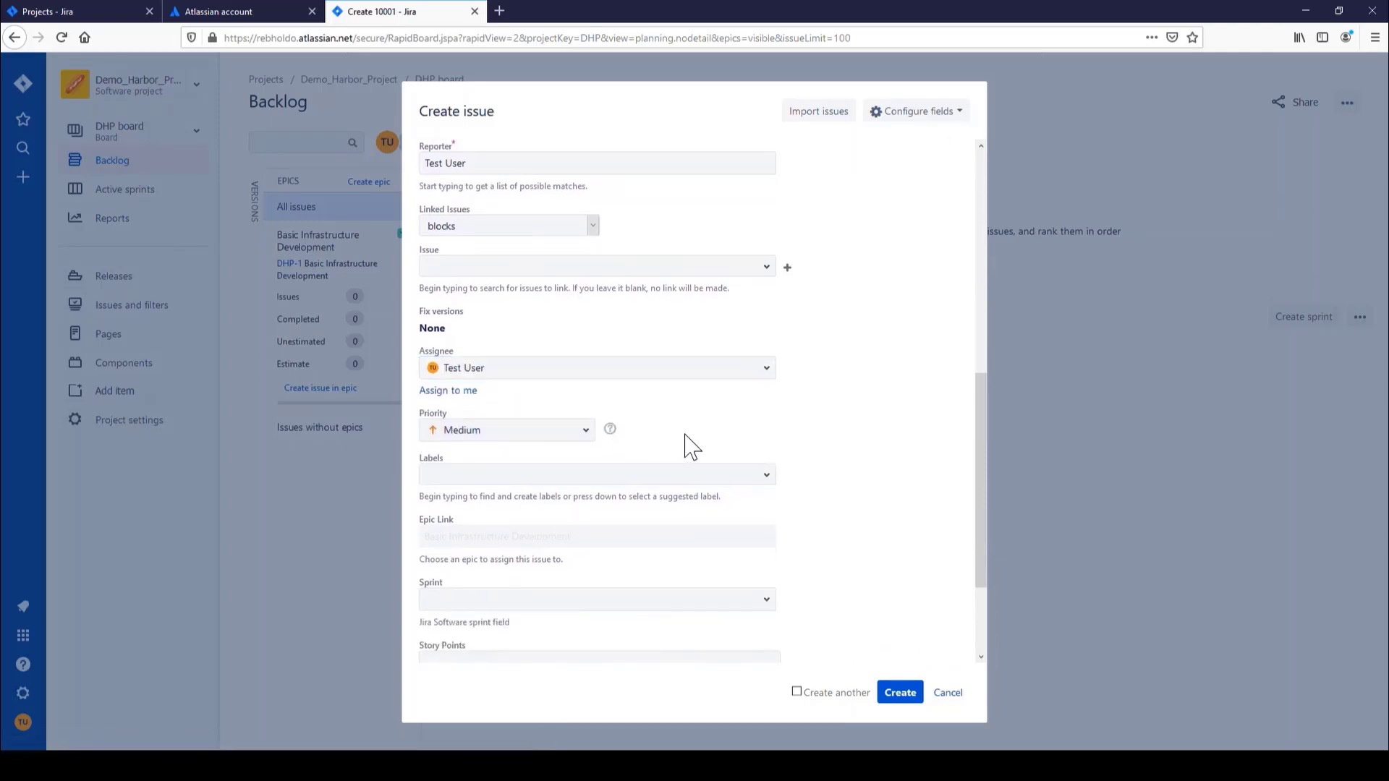
Set the docking station story's points to 50, its due date to 25/Mar/20 and its start date to 18/Mar/20.
scroll(682, 444, down, 5)
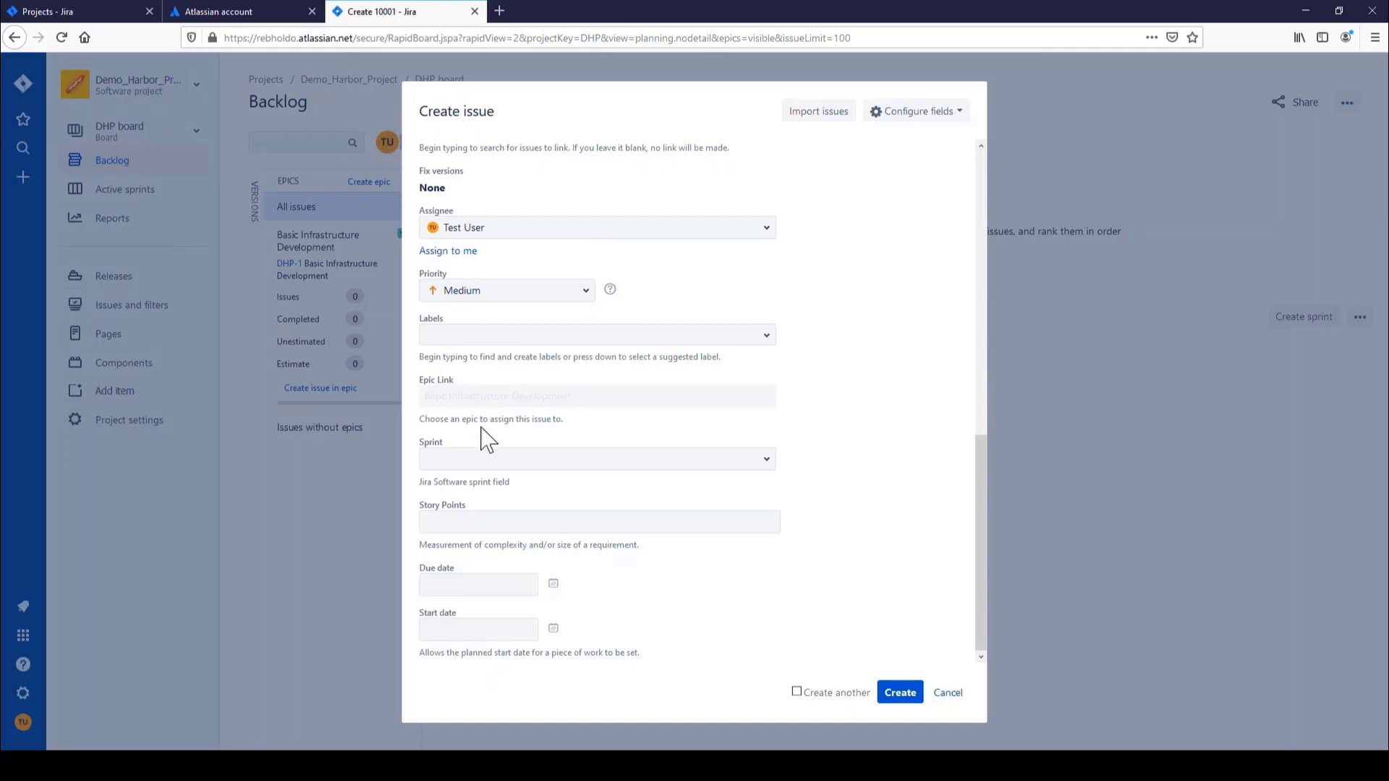
click(492, 527)
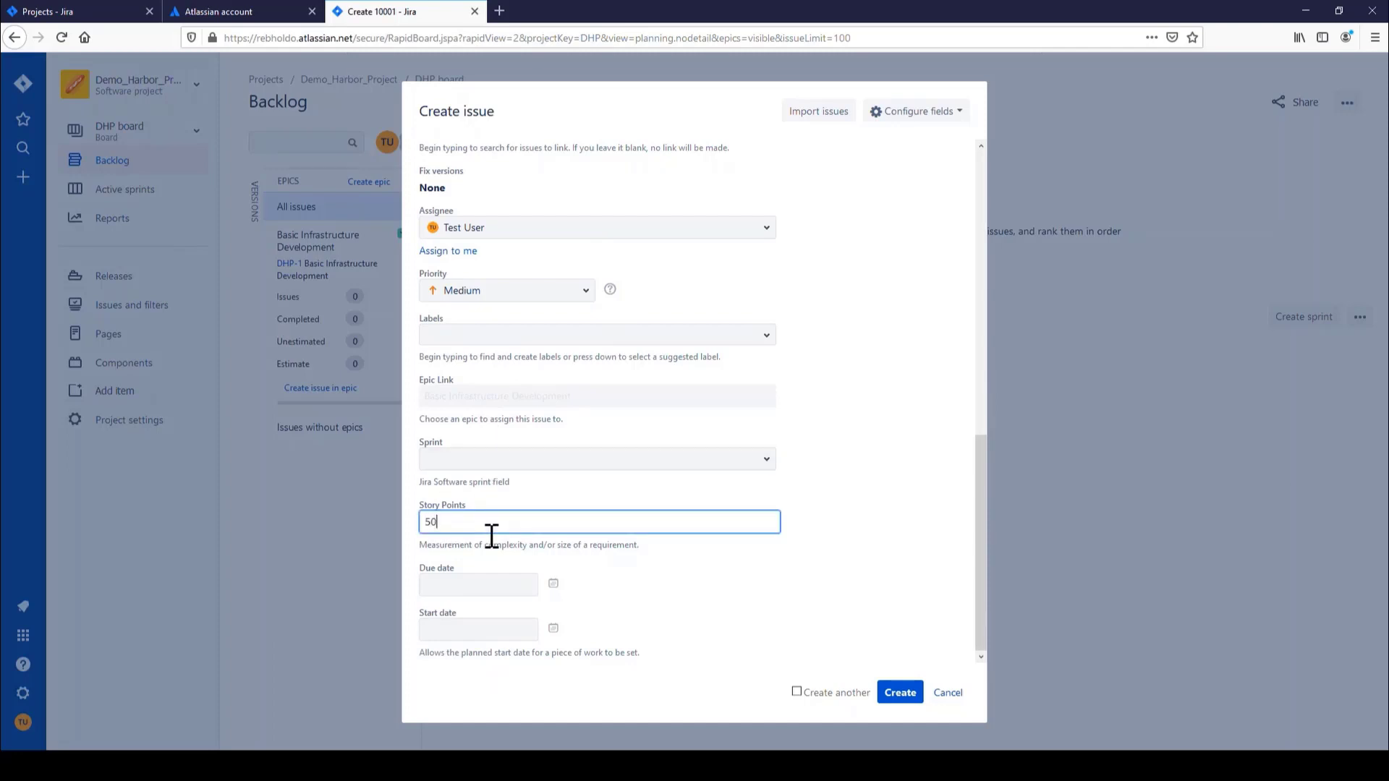
click(554, 586)
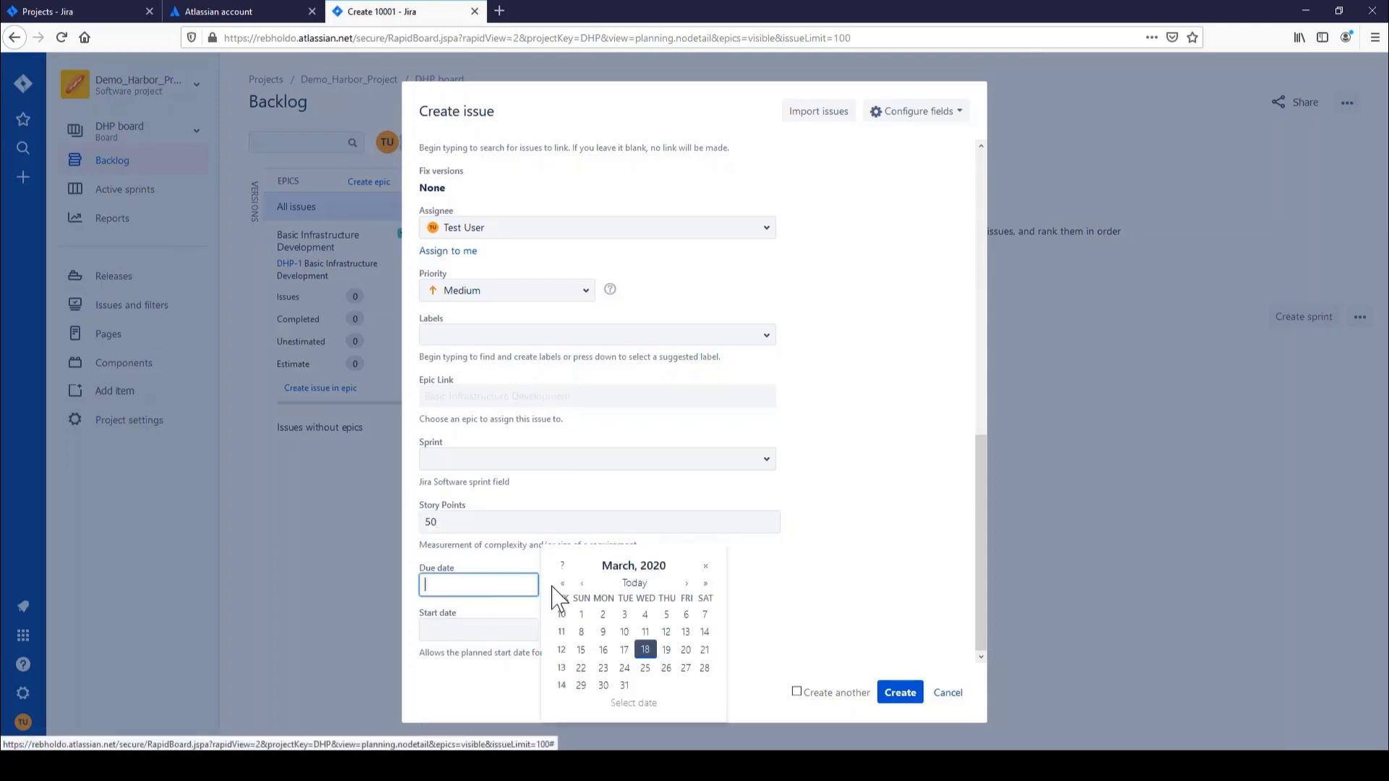
click(644, 669)
click(553, 630)
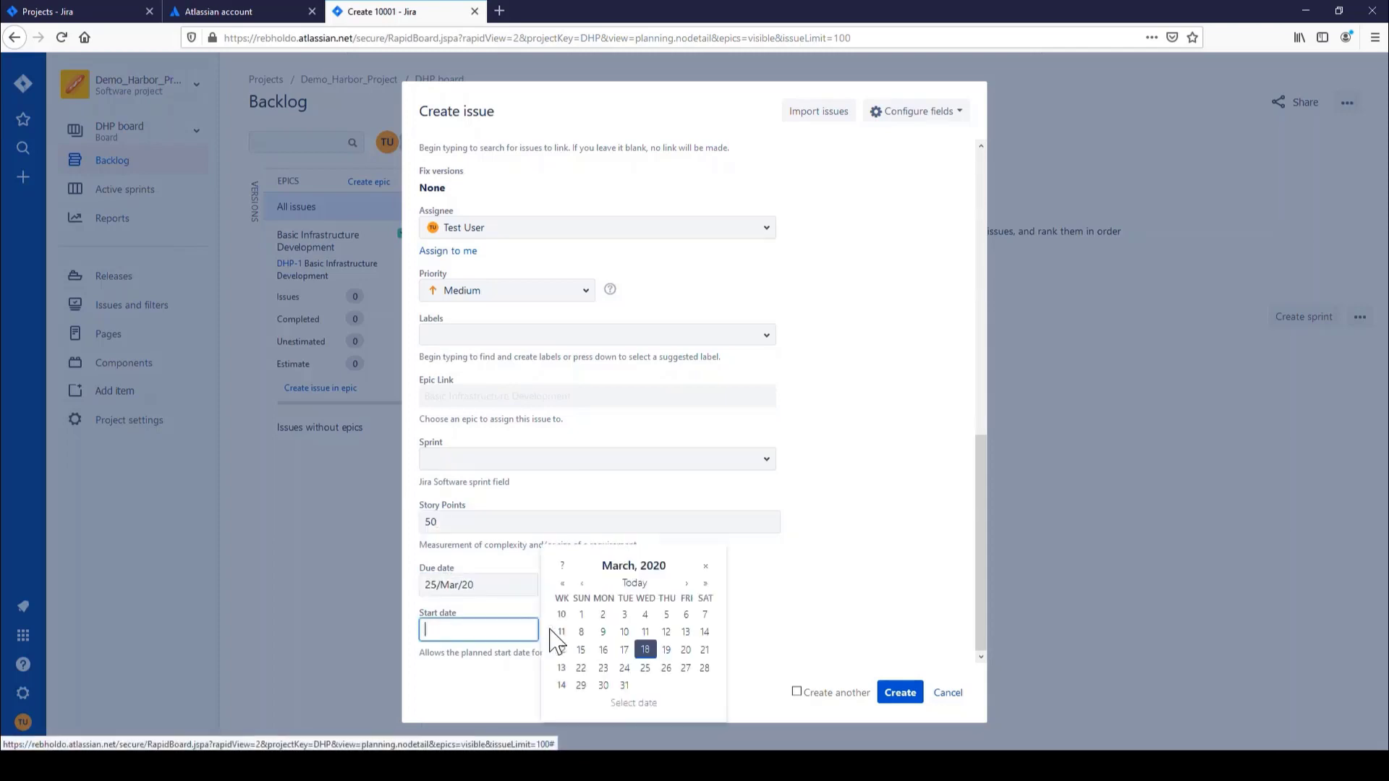
click(645, 651)
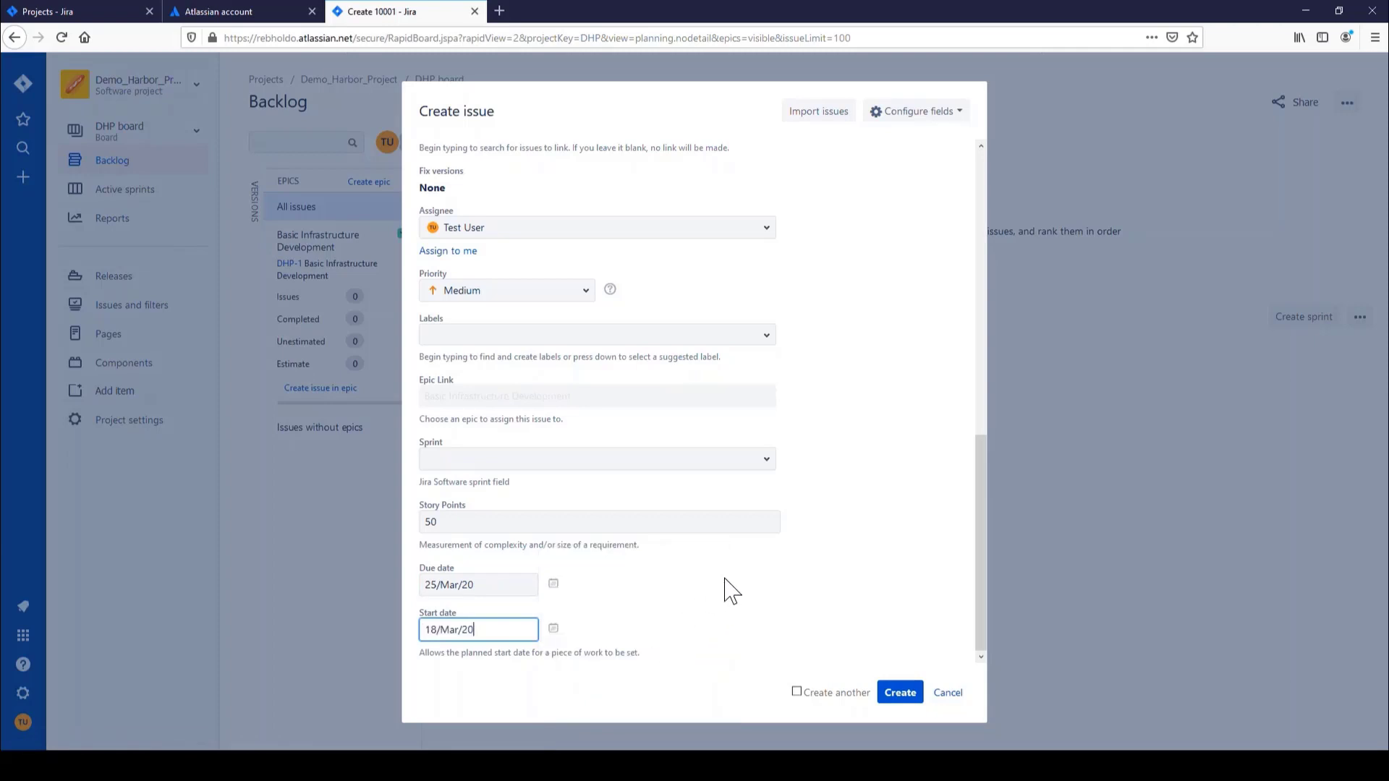
Set the story's priority to Highest and create the story.
click(587, 293)
click(521, 324)
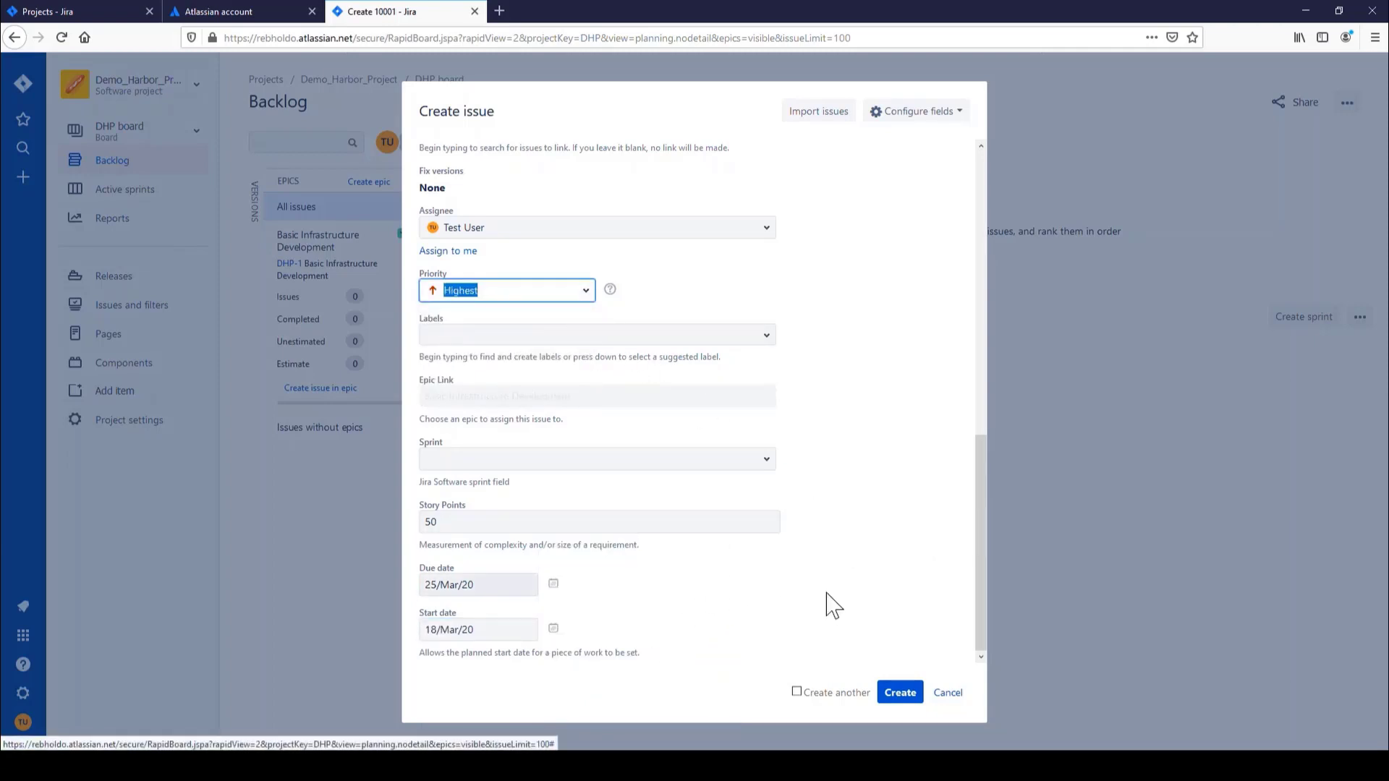
click(900, 693)
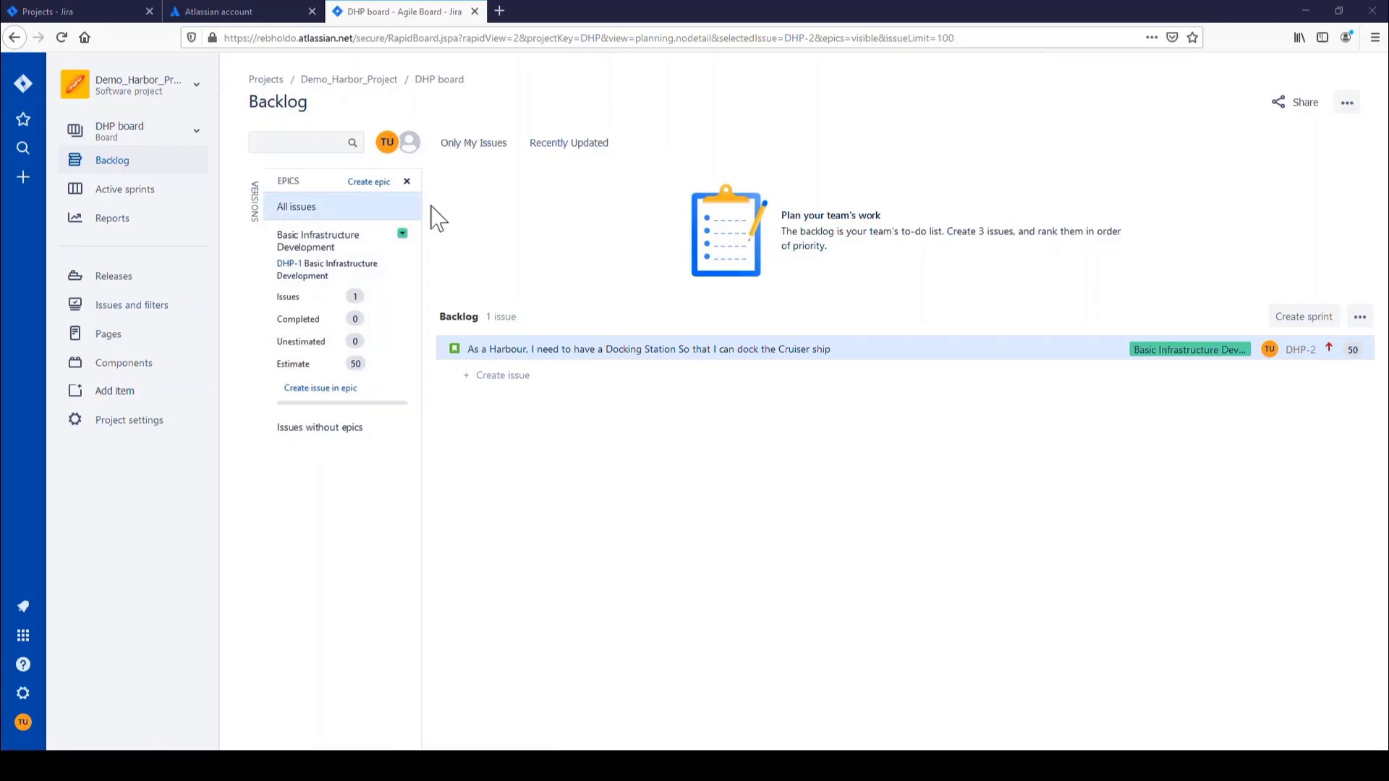
Start another epic story with the summary "As a Harbour, I need to have a security So that I can take proper security measures for the passengers".
click(311, 387)
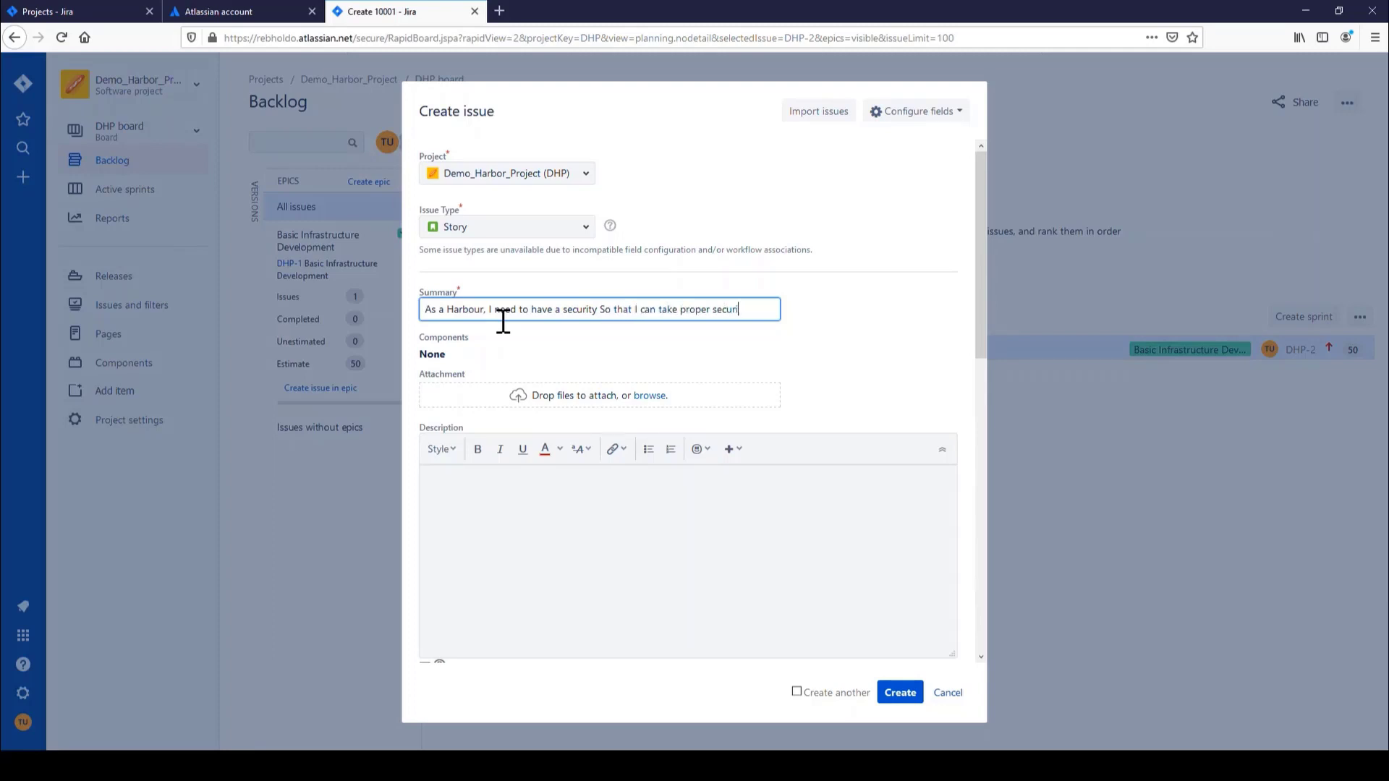
text(sures)
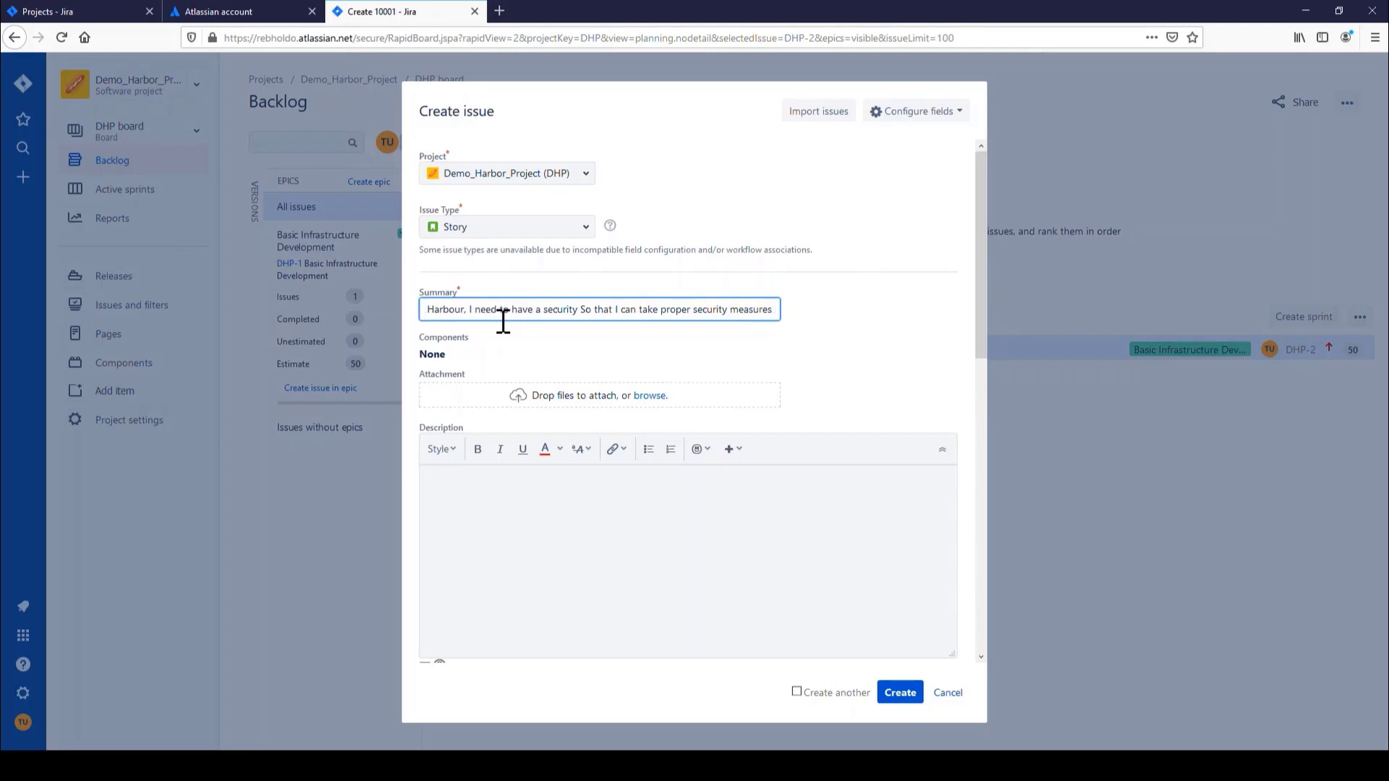
text( for the passengers)
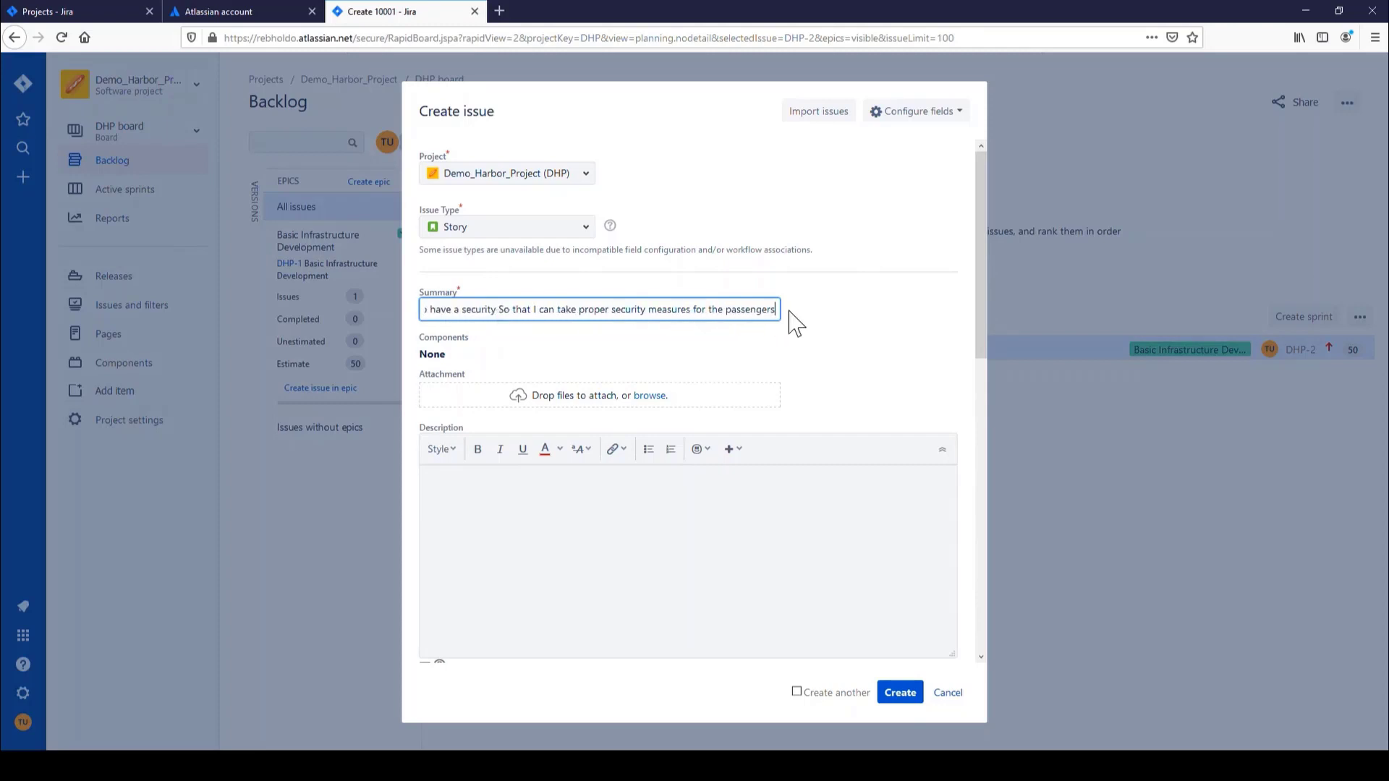
Copy the security story's full summary into its description.
drag(788, 325, 173, 338)
key(ctrl+c)
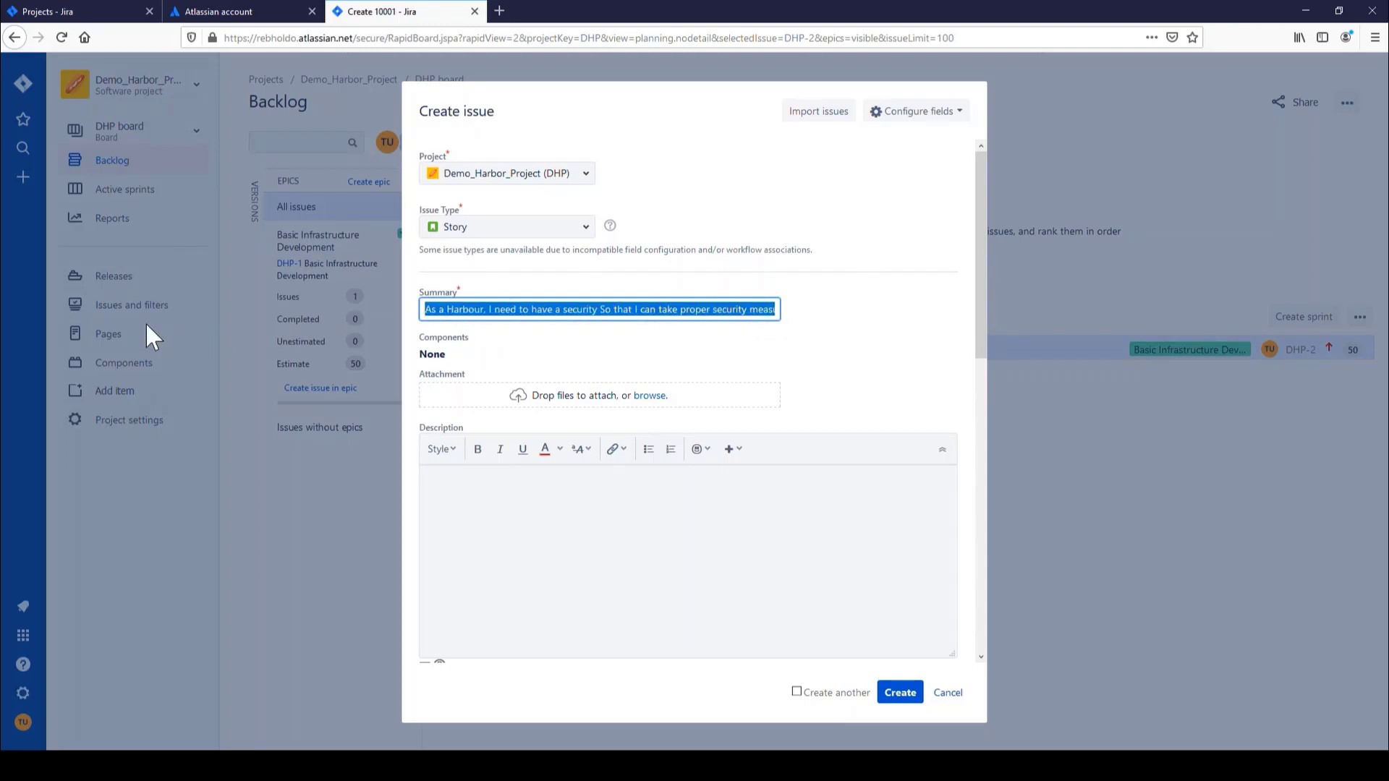
click(502, 490)
key(ctrl+v)
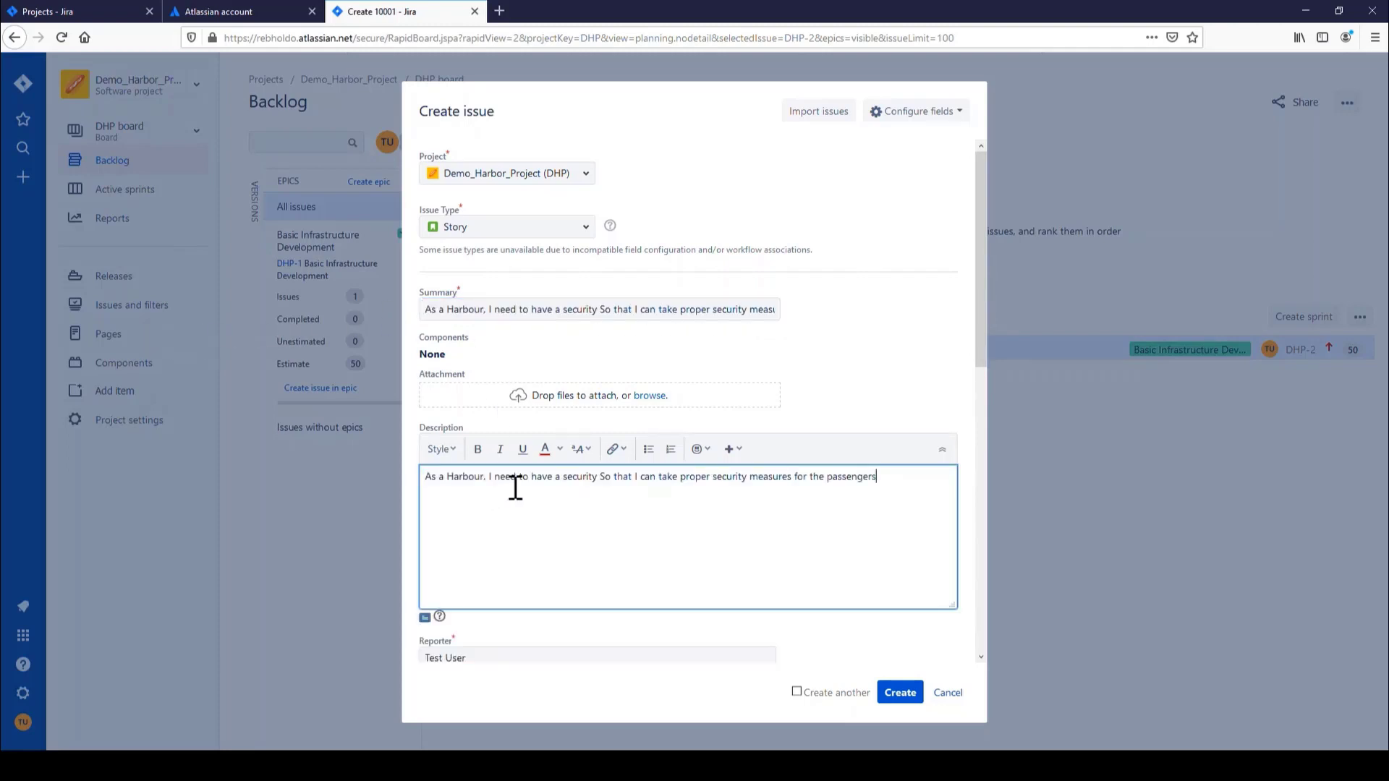
Give the security story the priority Highest and 50 story points.
scroll(522, 477, down, 2)
scroll(523, 478, down, 5)
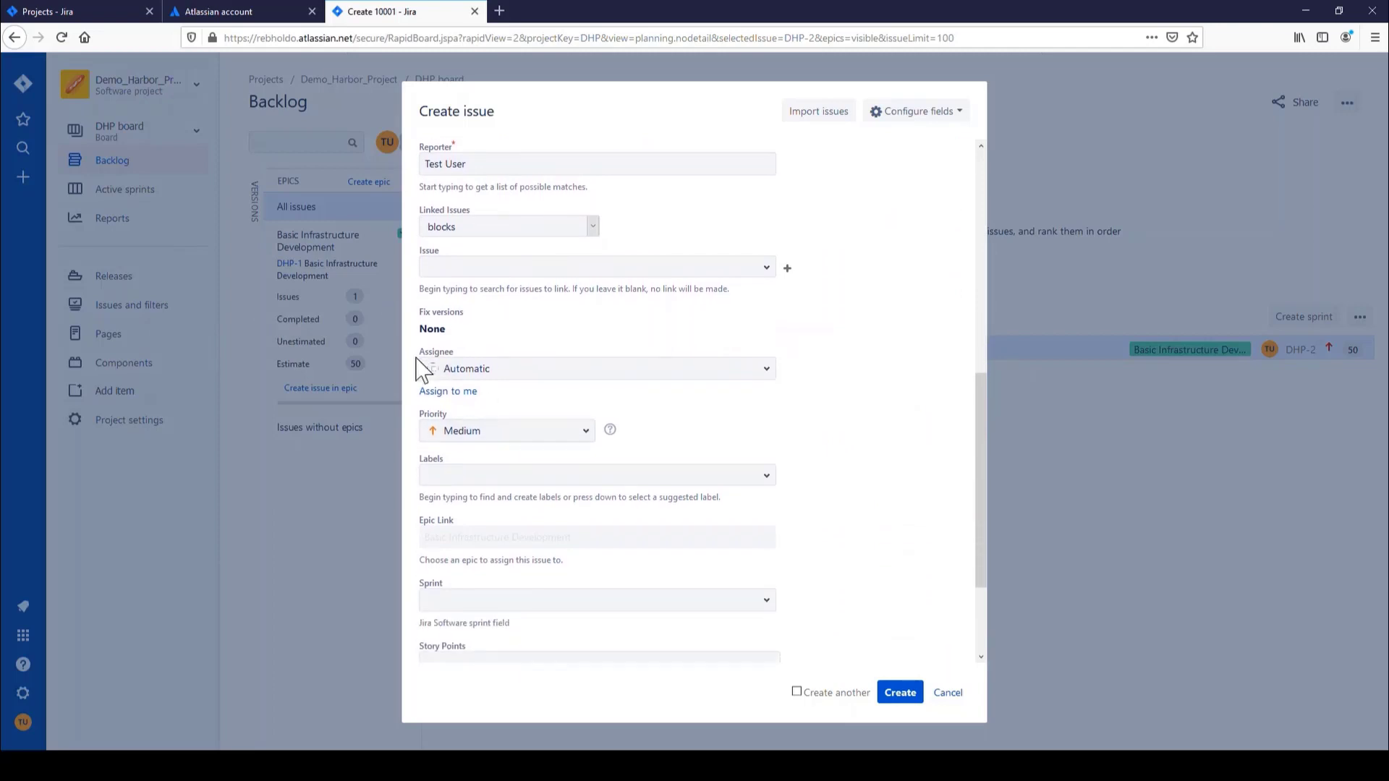
click(521, 432)
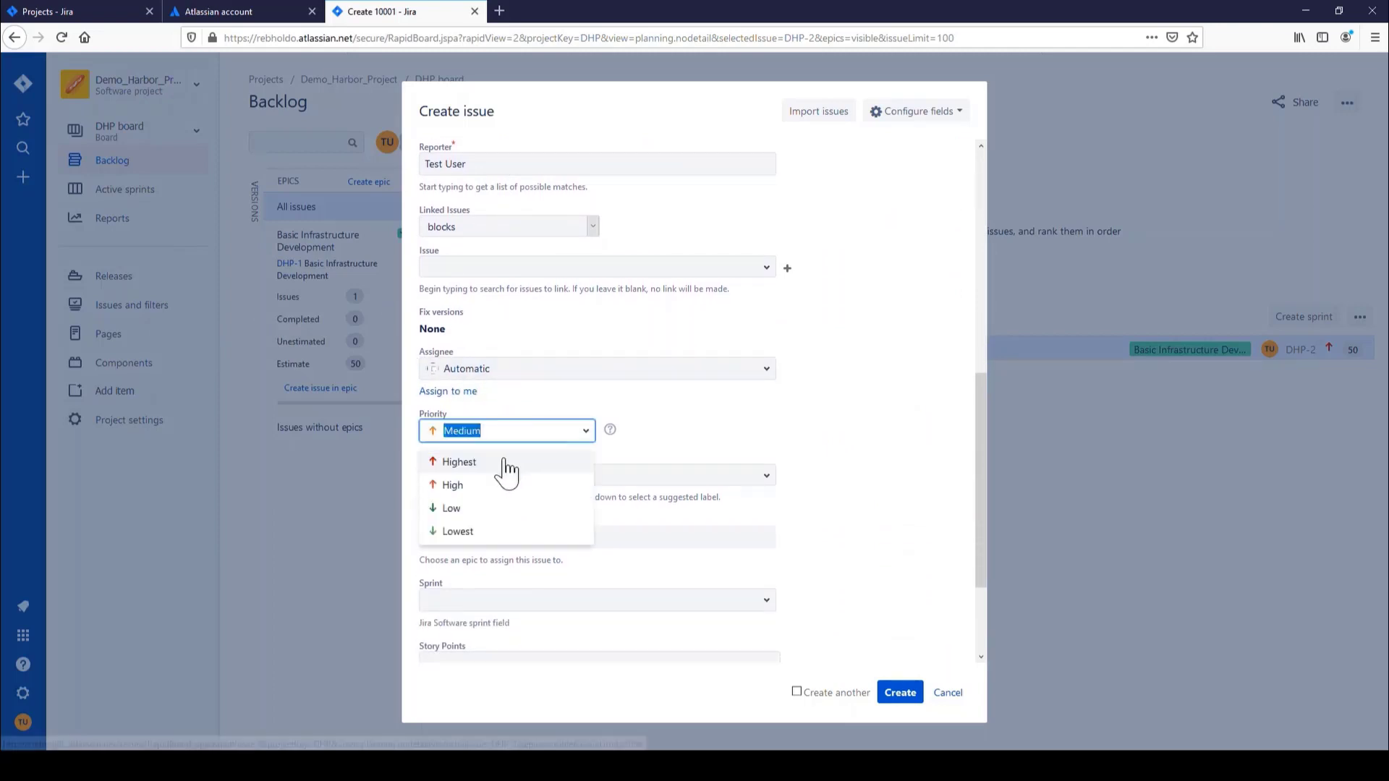
click(497, 460)
scroll(499, 472, down, 2)
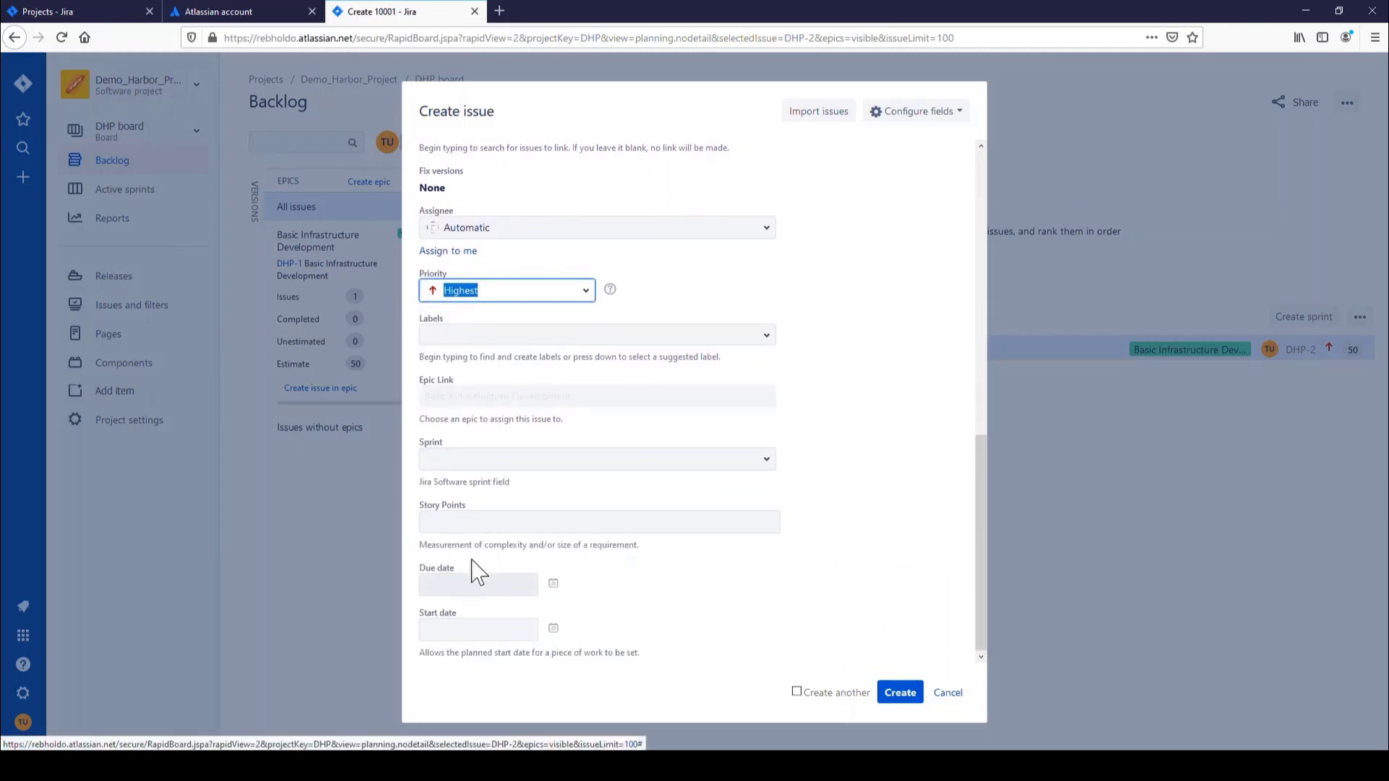
click(481, 523)
text(50)
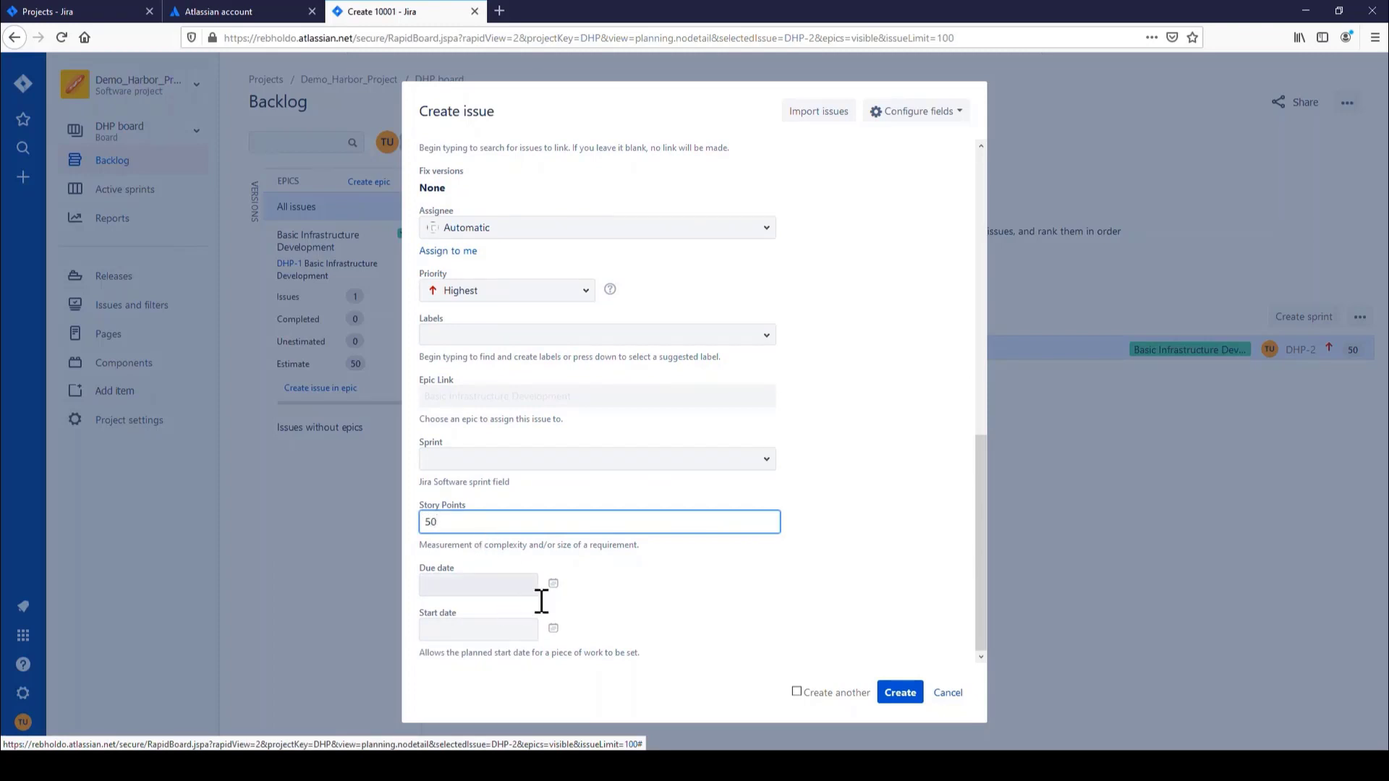
Set the security story's due date to 8/Apr/20 and start date to 18/Mar/20, and create the story.
click(535, 592)
click(562, 587)
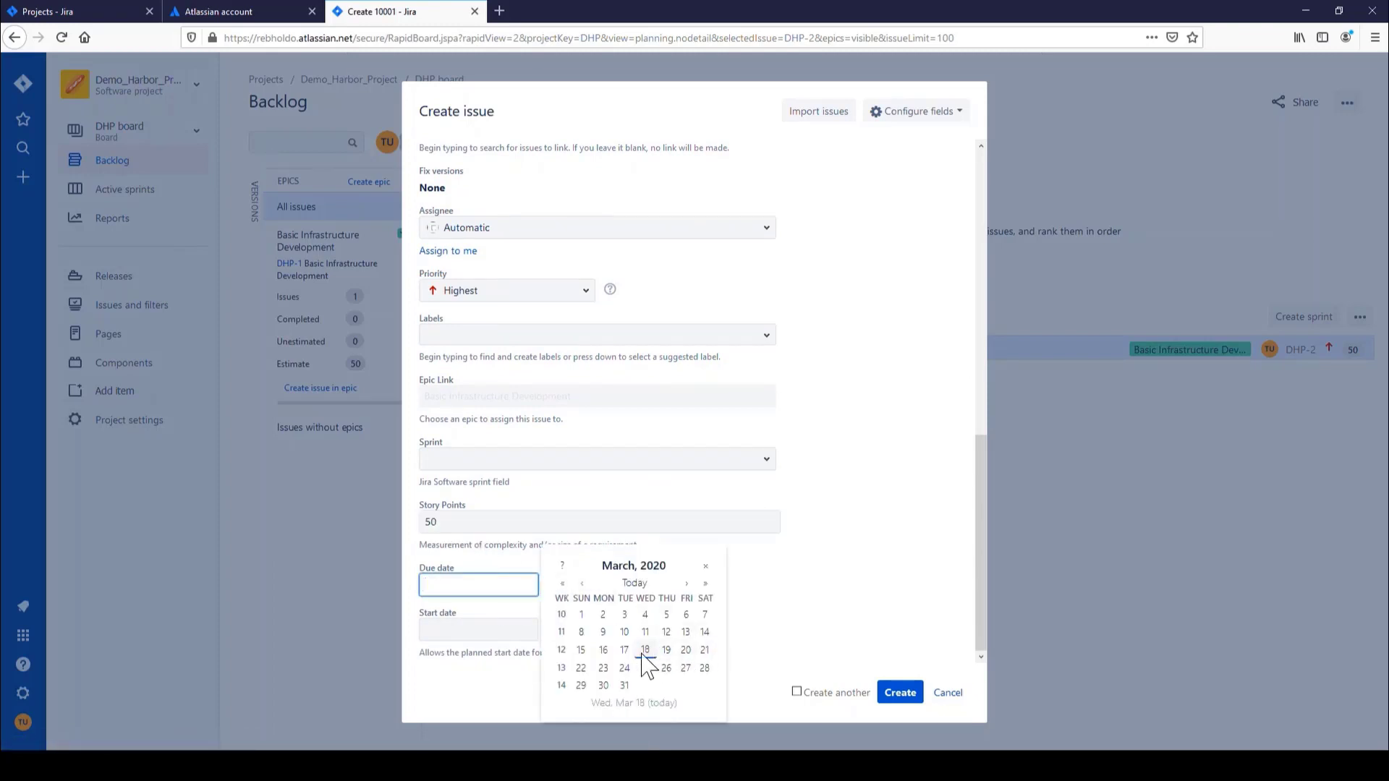
click(687, 583)
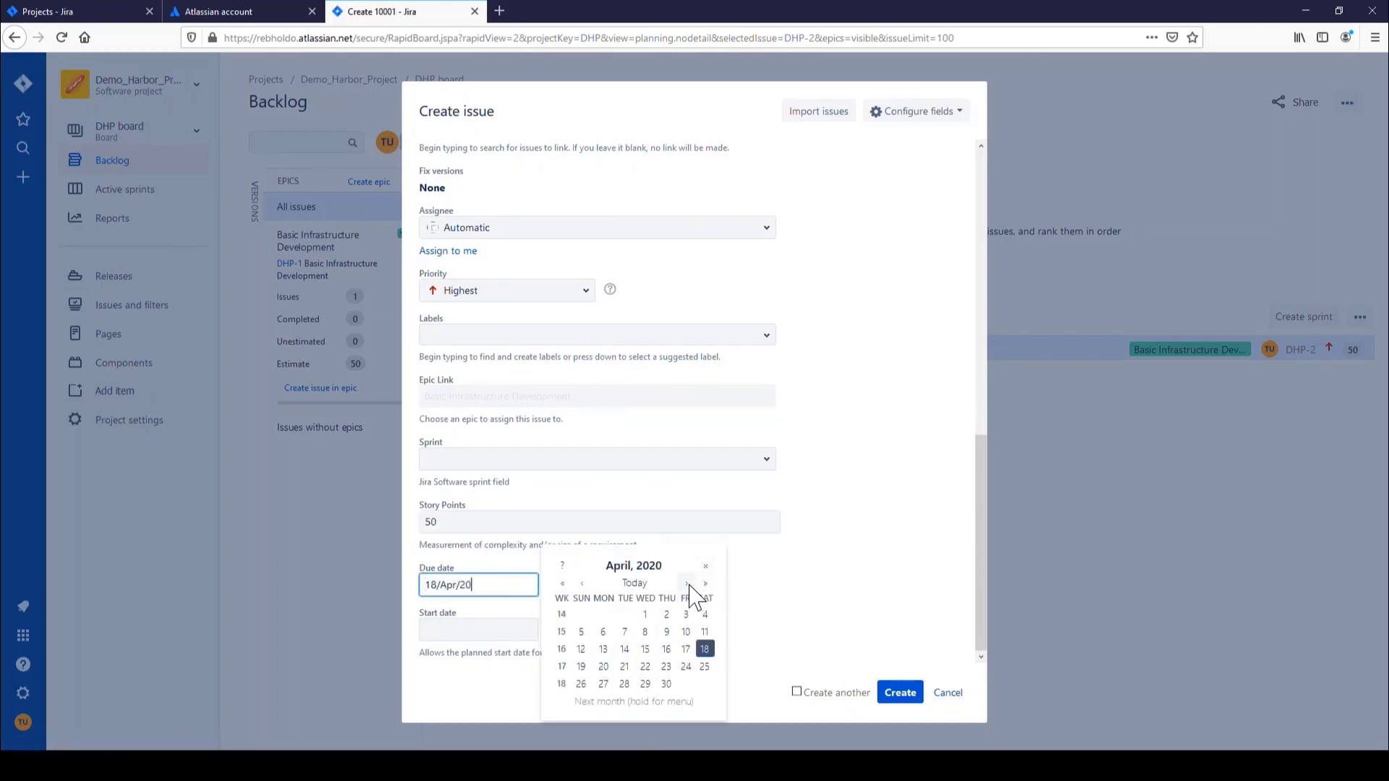
click(645, 632)
click(552, 629)
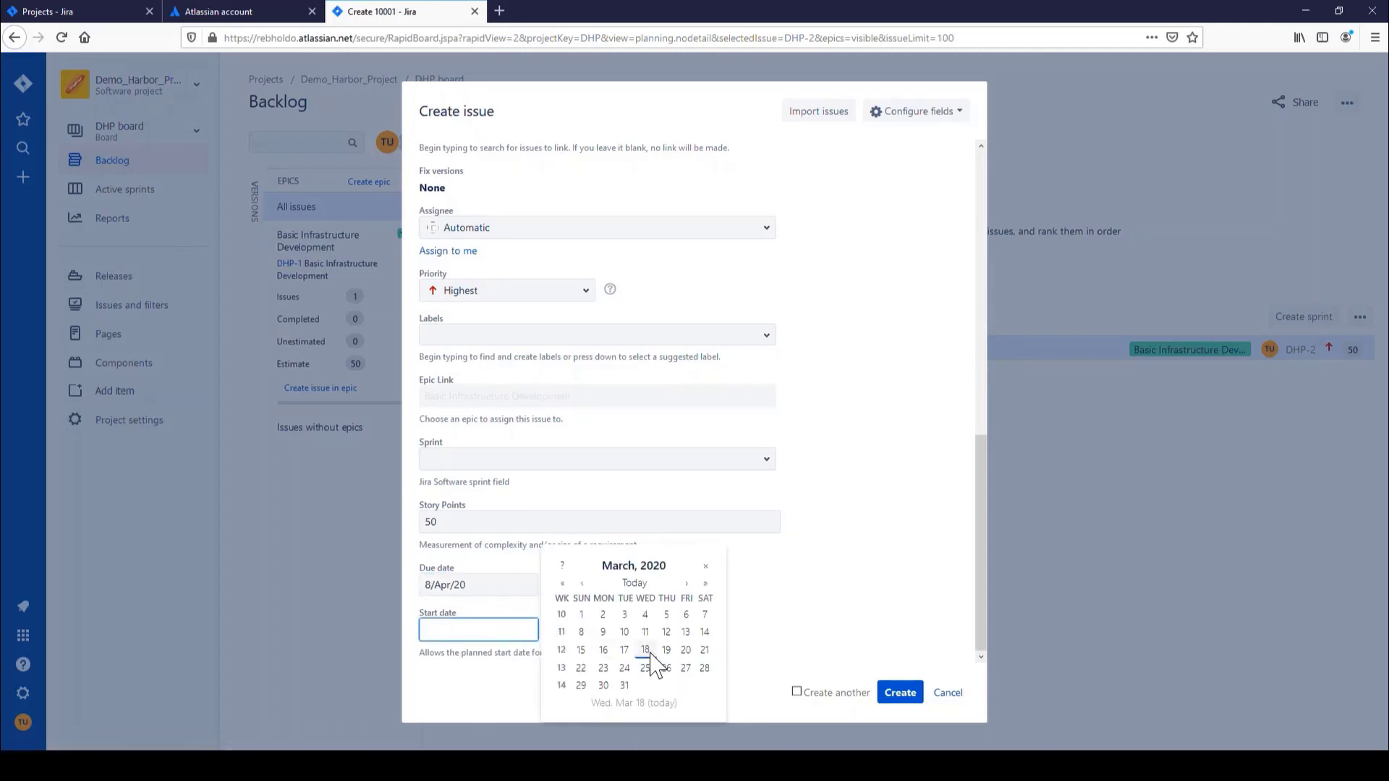
click(644, 650)
click(900, 692)
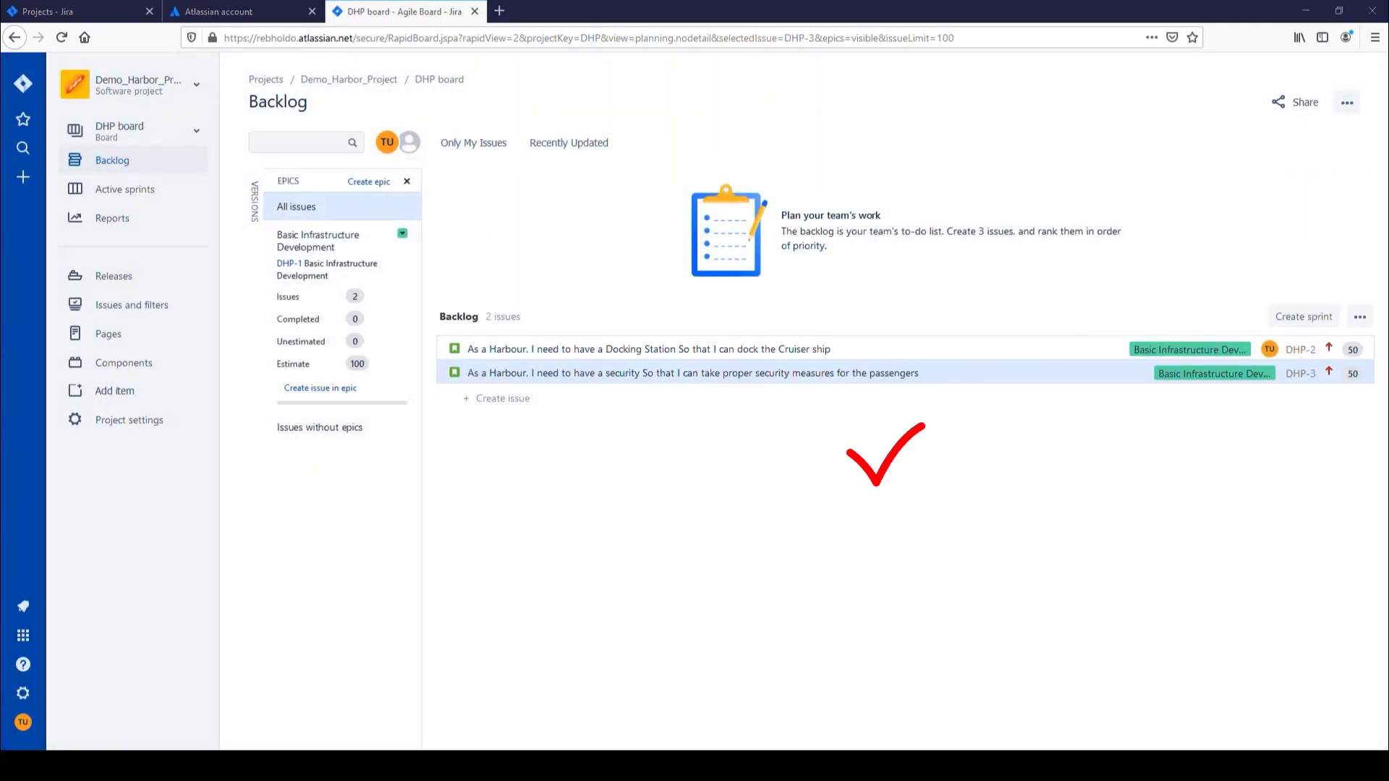
Add the subtask "Build a two channel docking station" to the docking station story and open the subtask to view its fields.
click(625, 351)
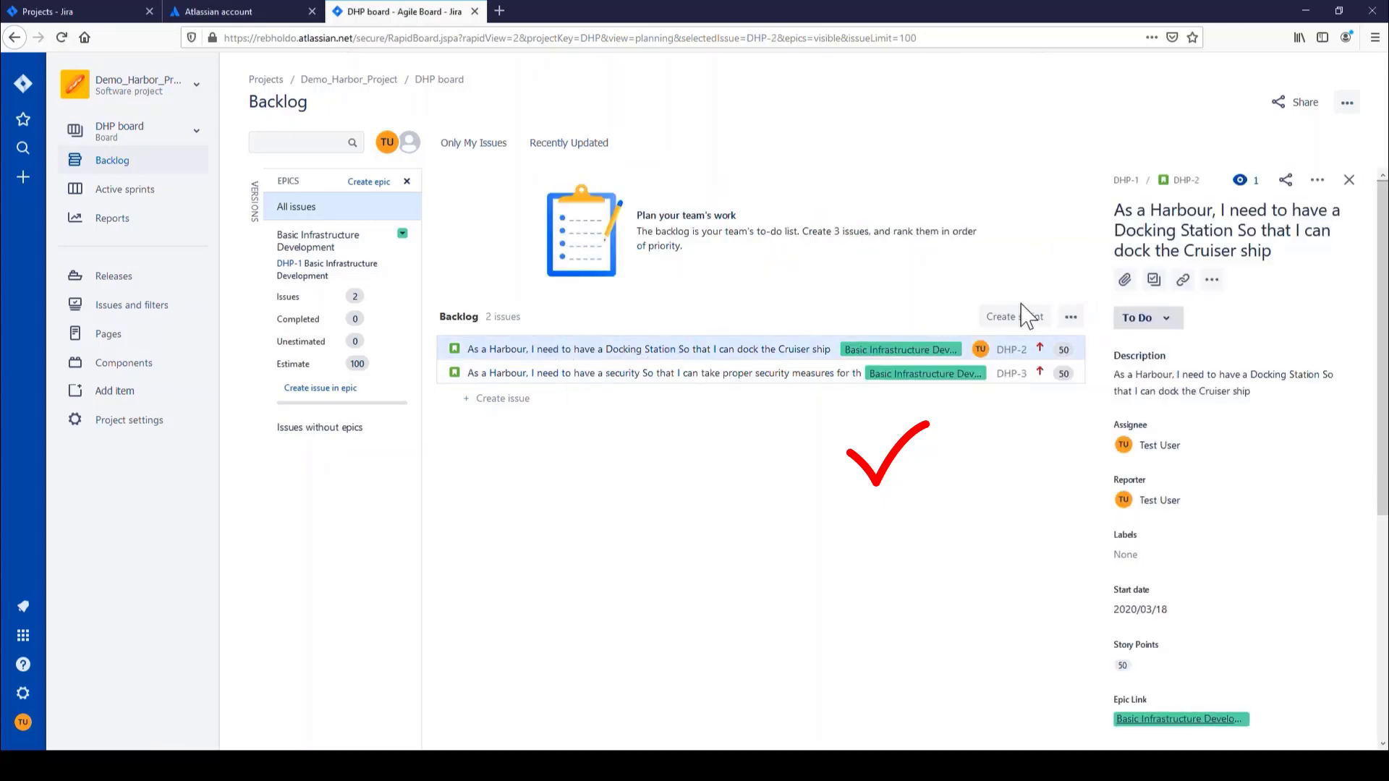
click(1158, 282)
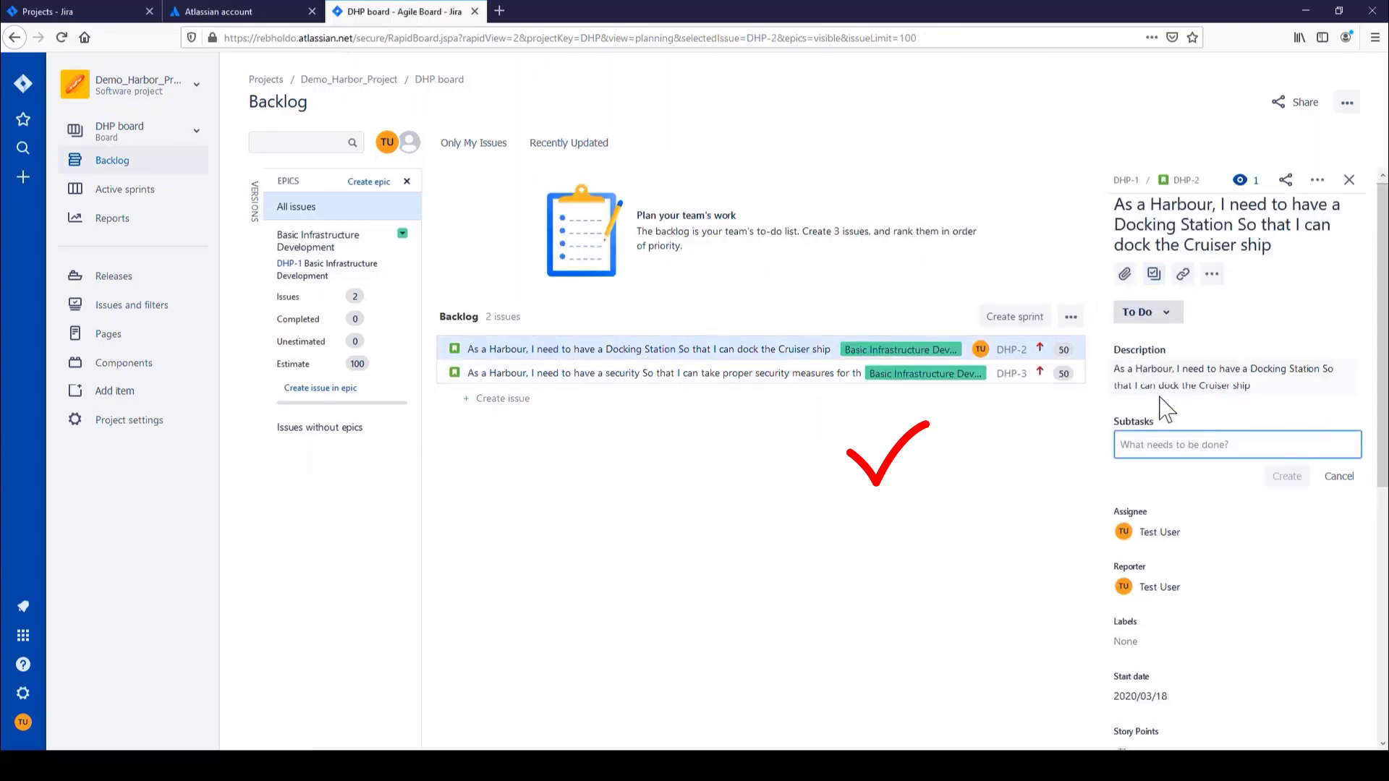
text(Bui)
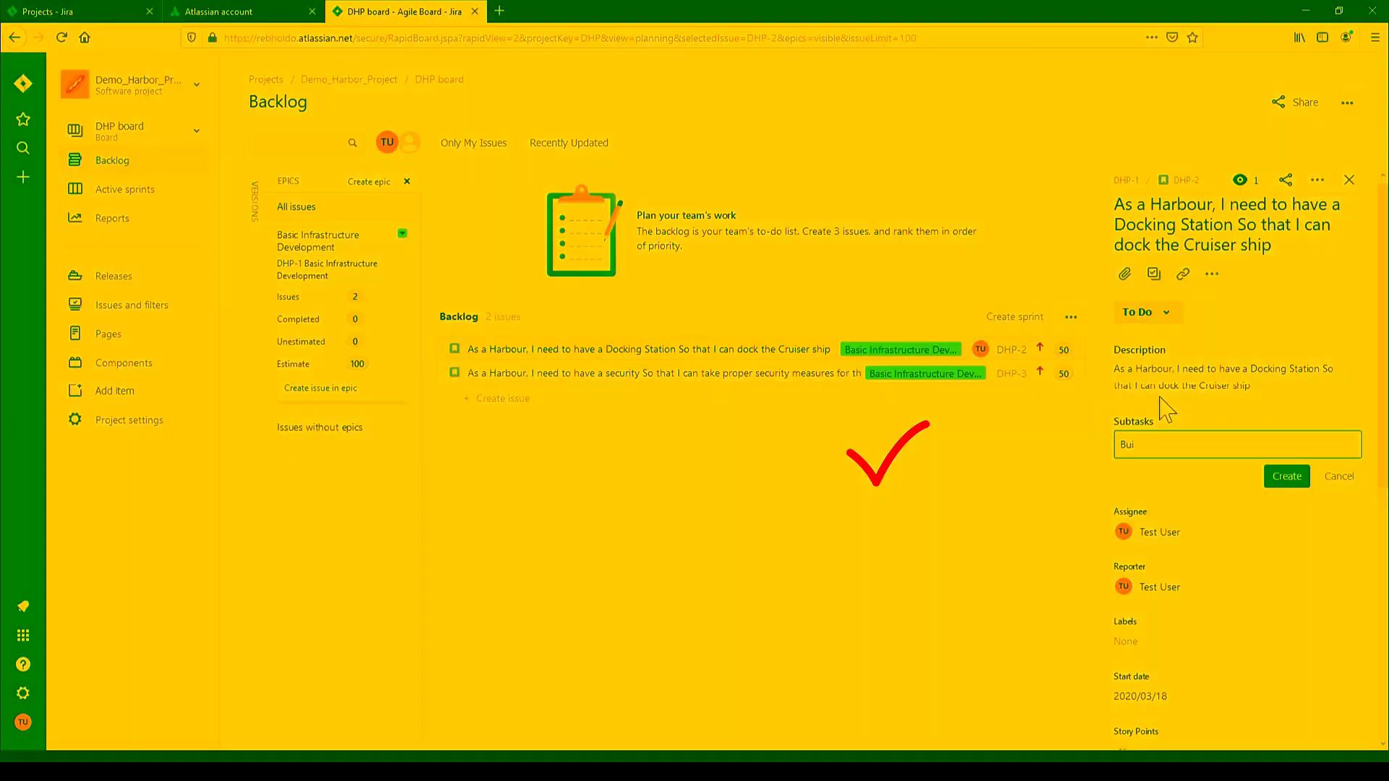
text(ld a two ch)
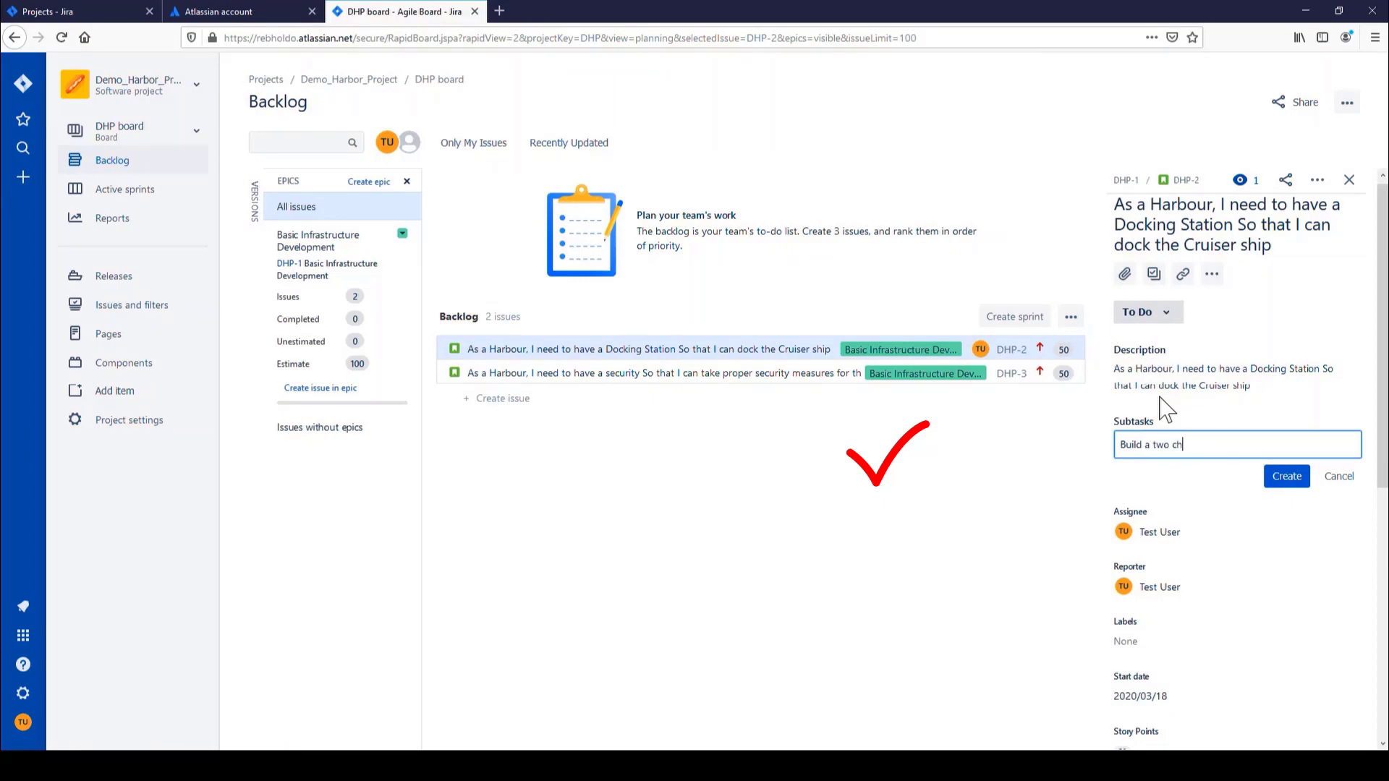
text(annel docking station)
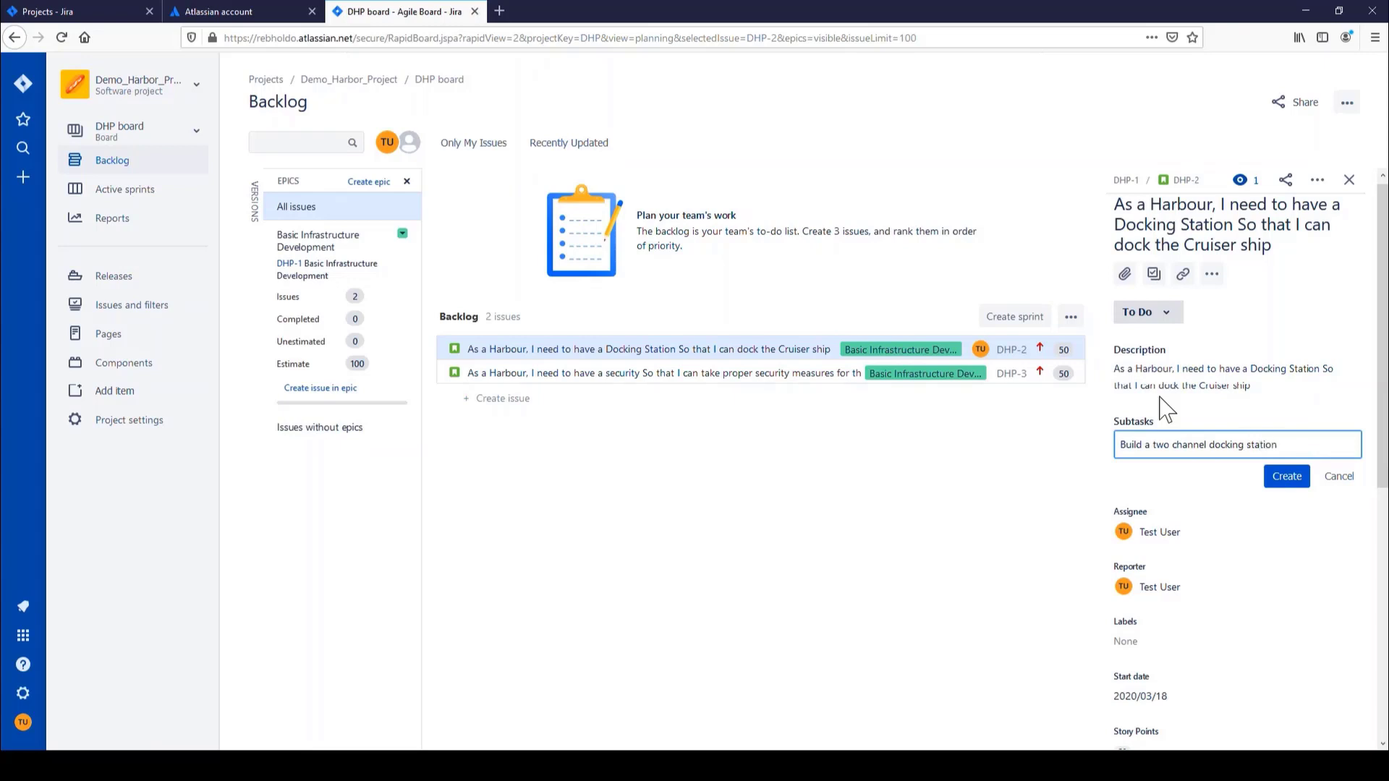
click(1287, 477)
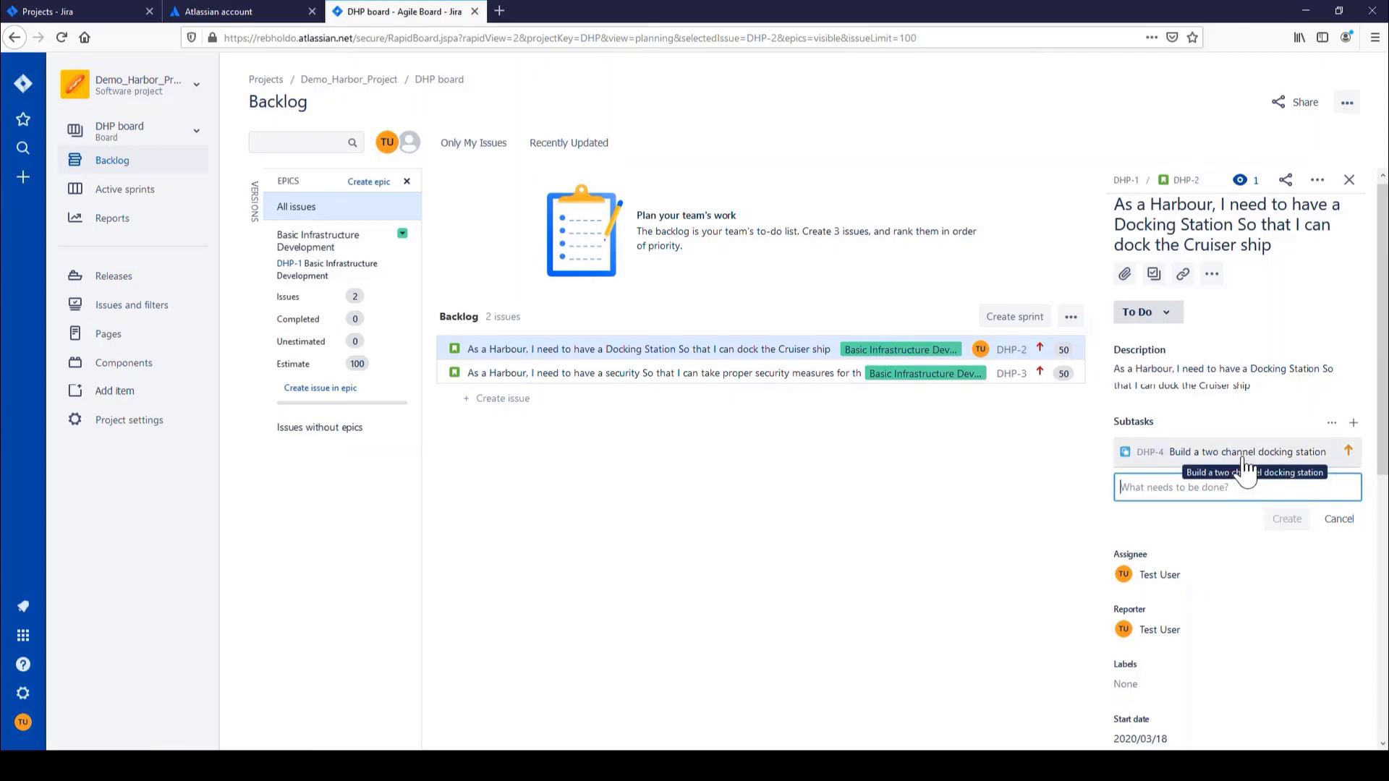
click(1243, 460)
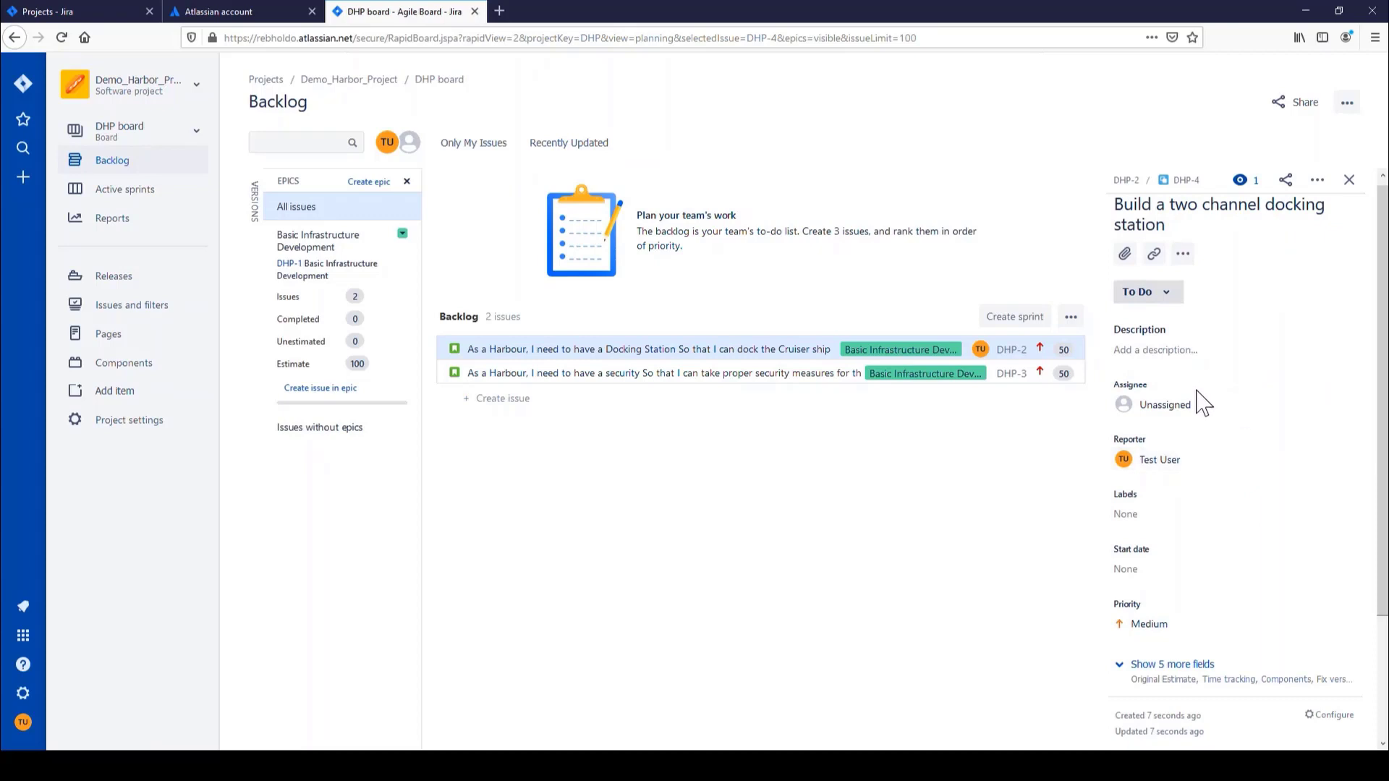
scroll(1165, 434, down, 3)
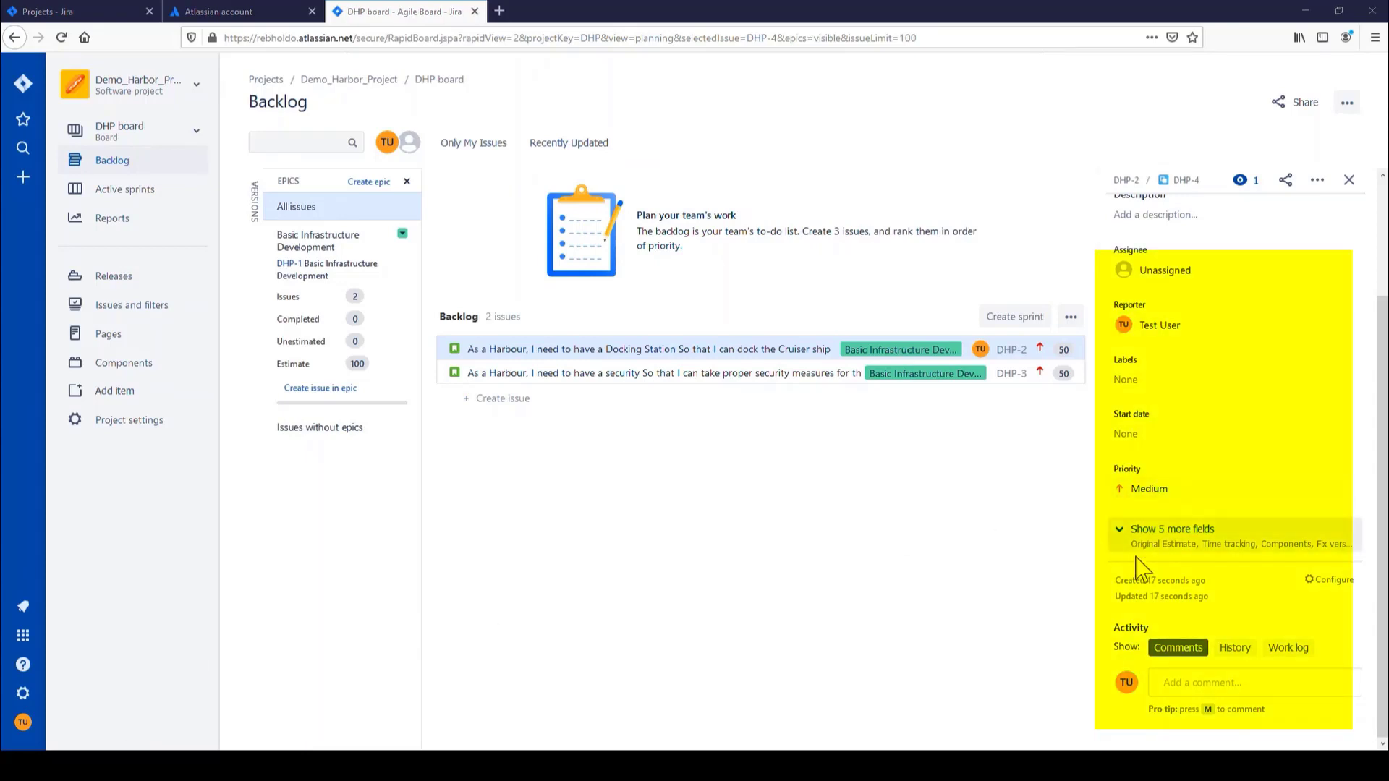
Add the subtask "Police, security apparatus and Emergency response team" to the security story and open the subtask to view its fields.
click(568, 376)
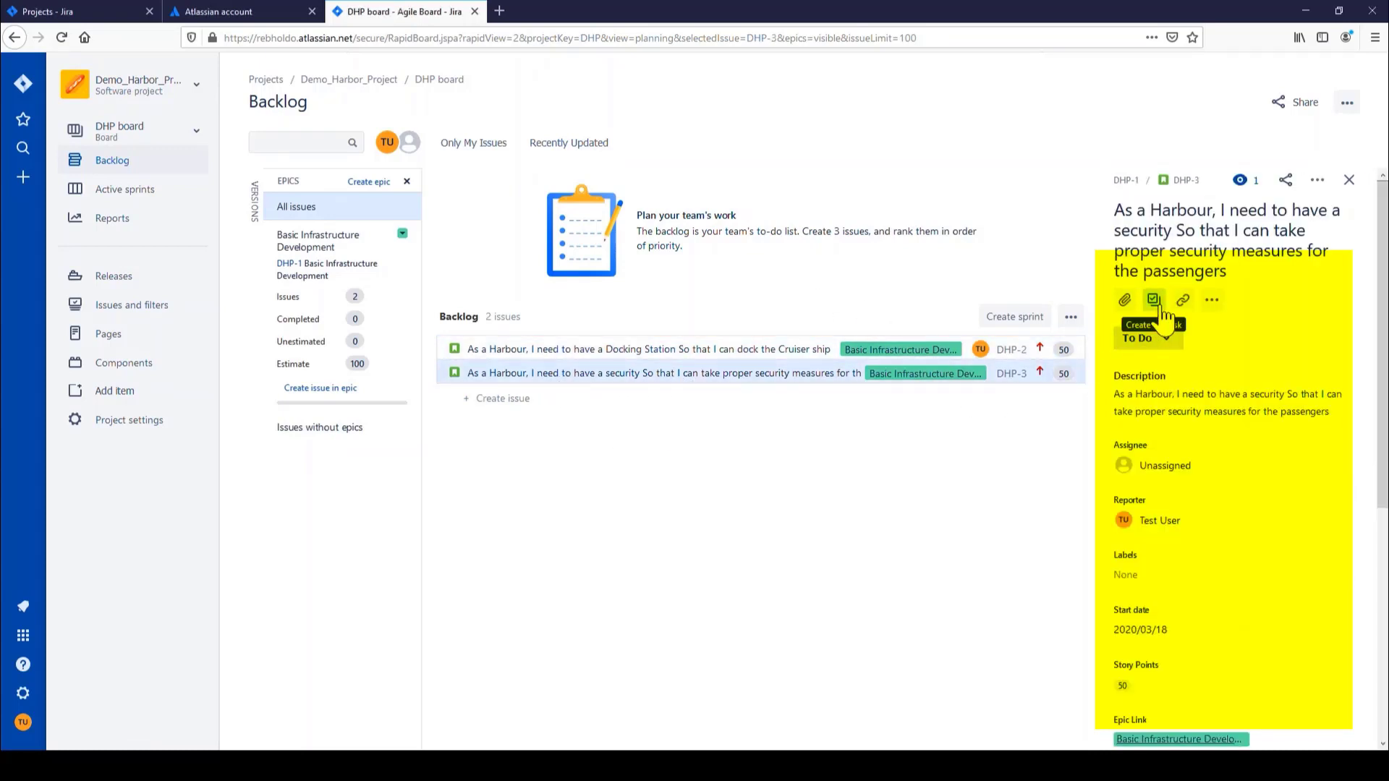
click(1154, 300)
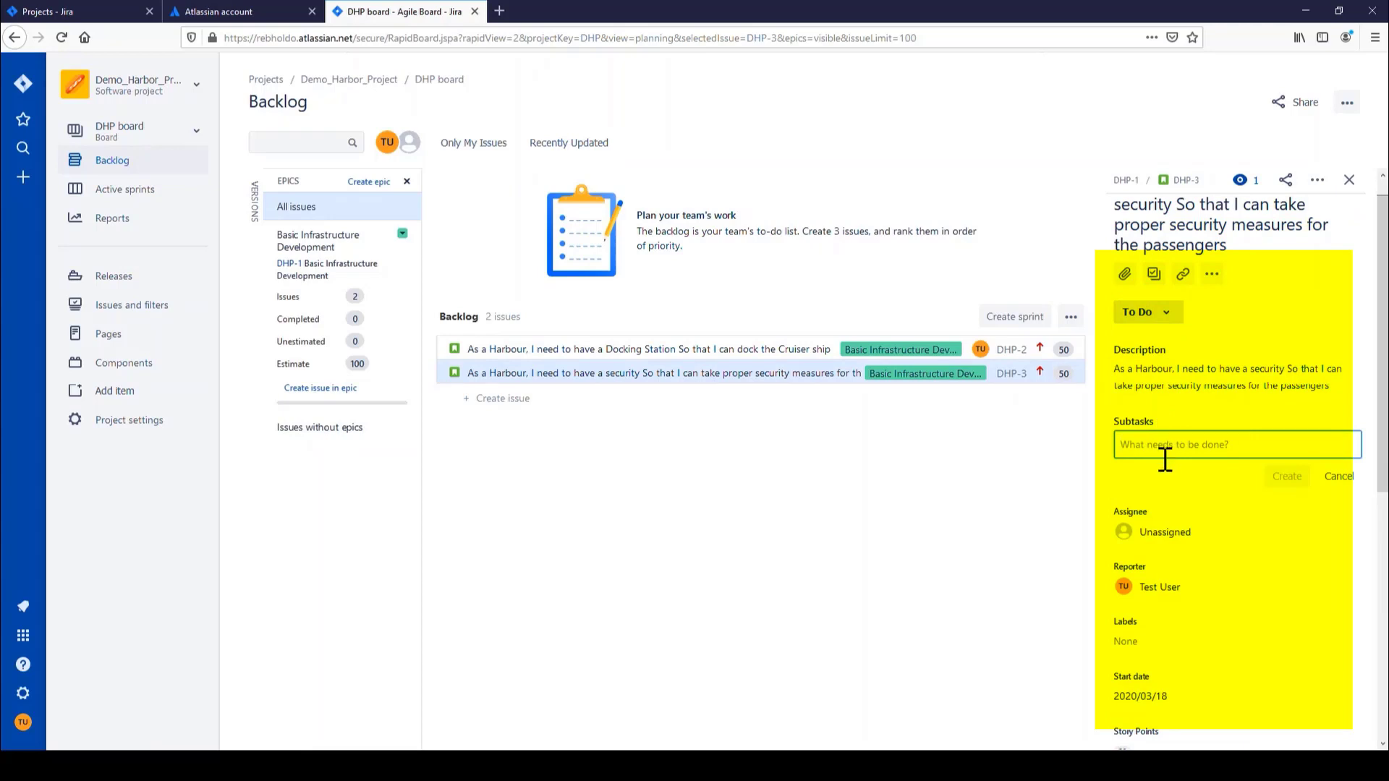
text(Po)
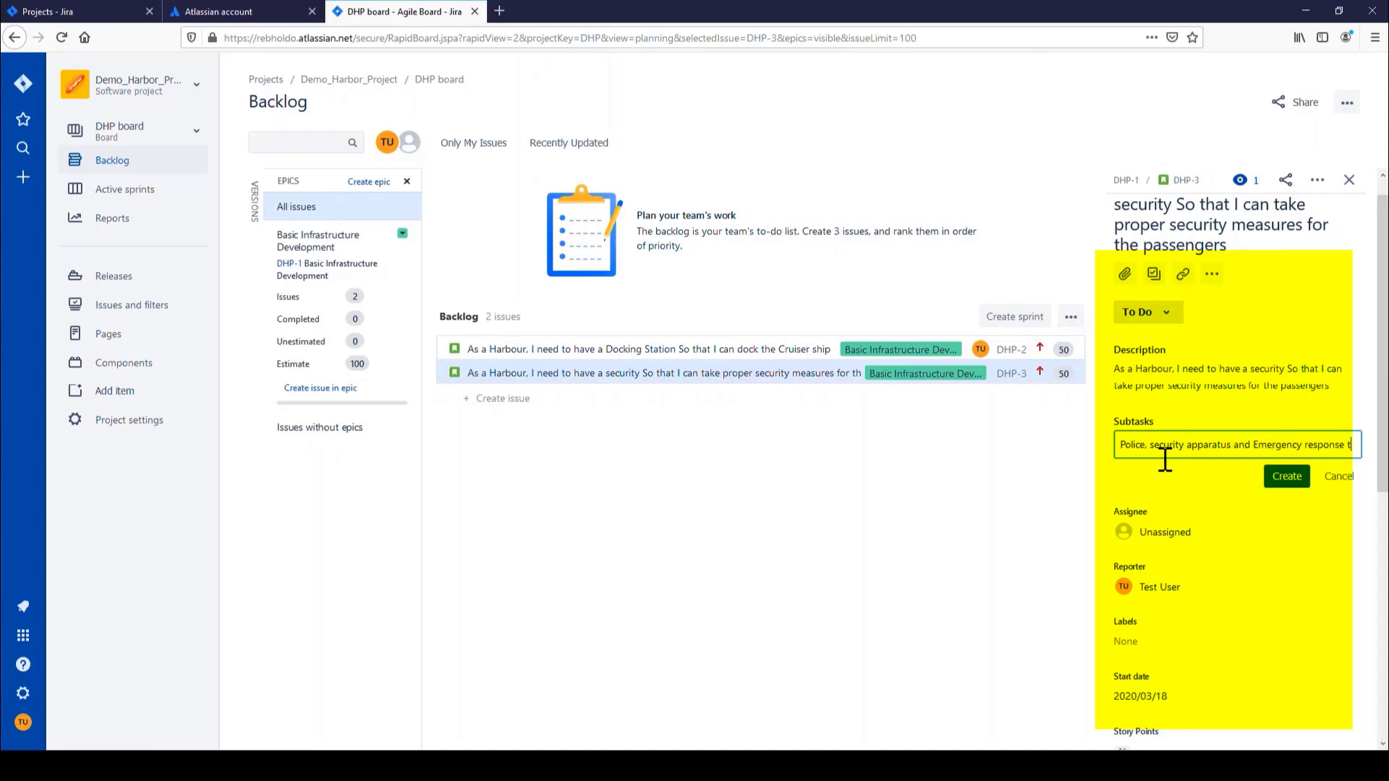
text(eam)
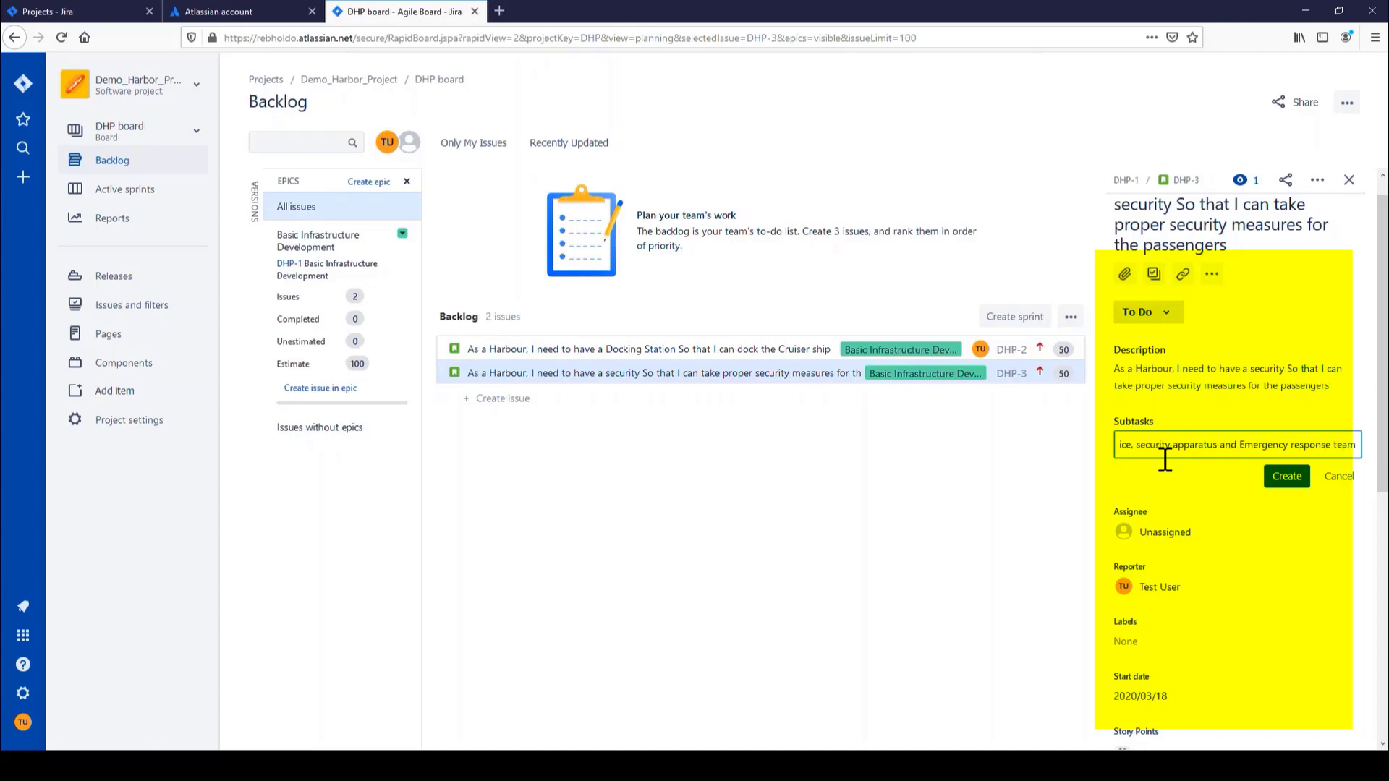
click(1290, 479)
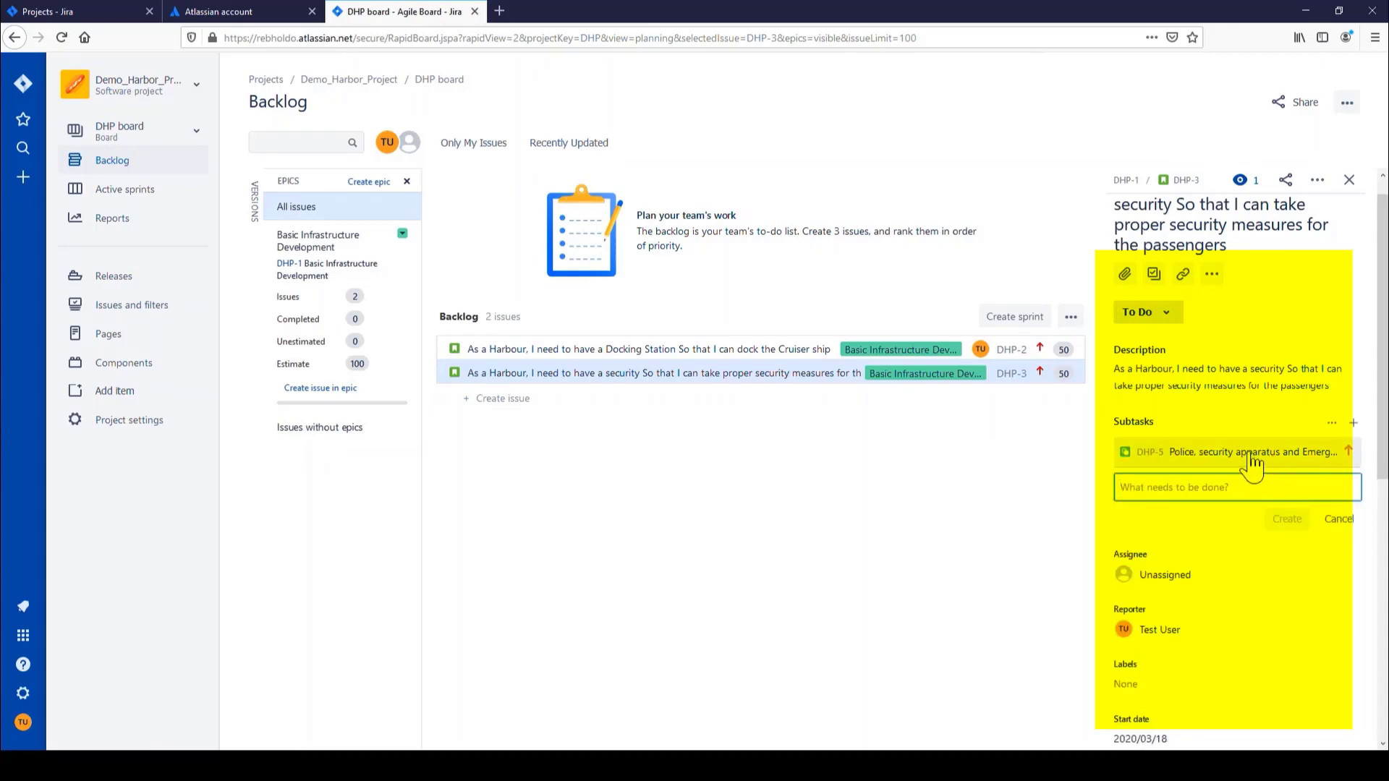
click(1210, 455)
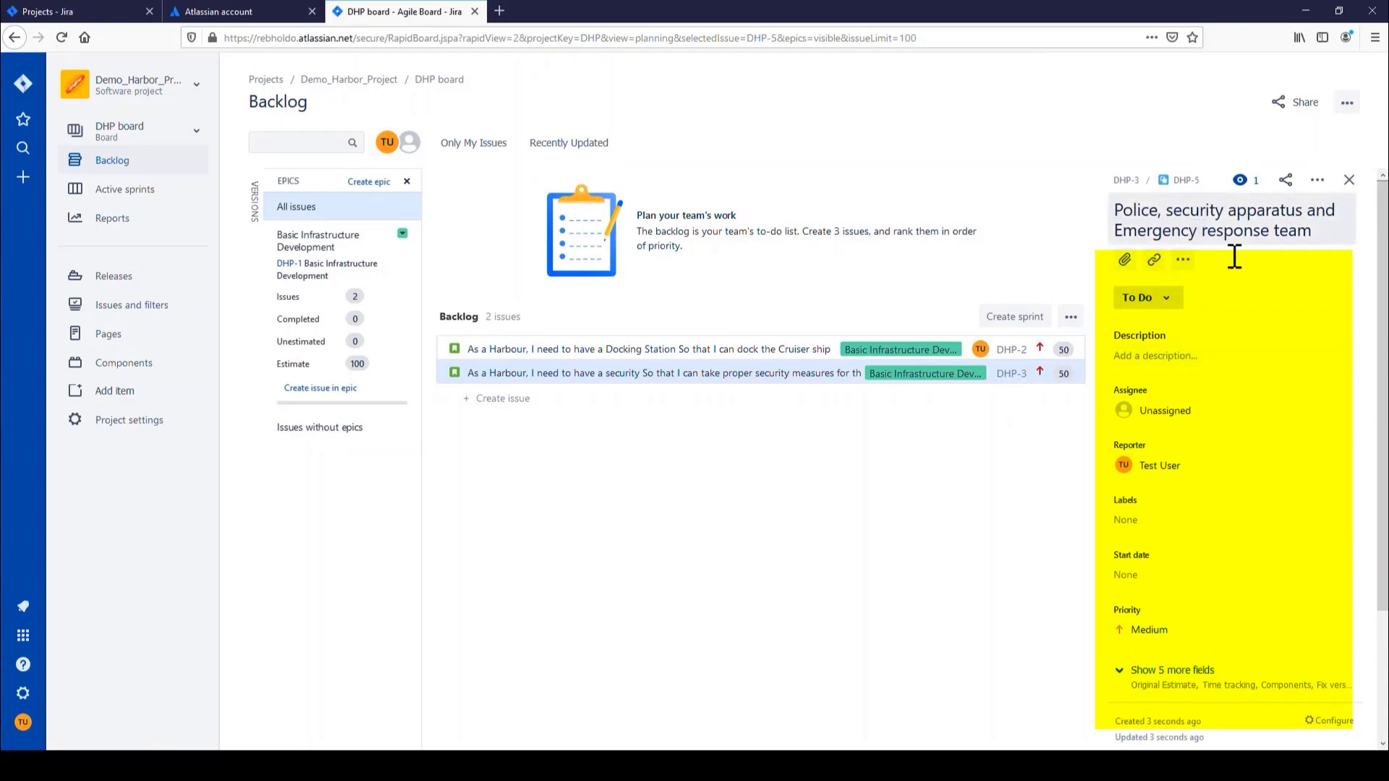
scroll(1176, 376, down, 2)
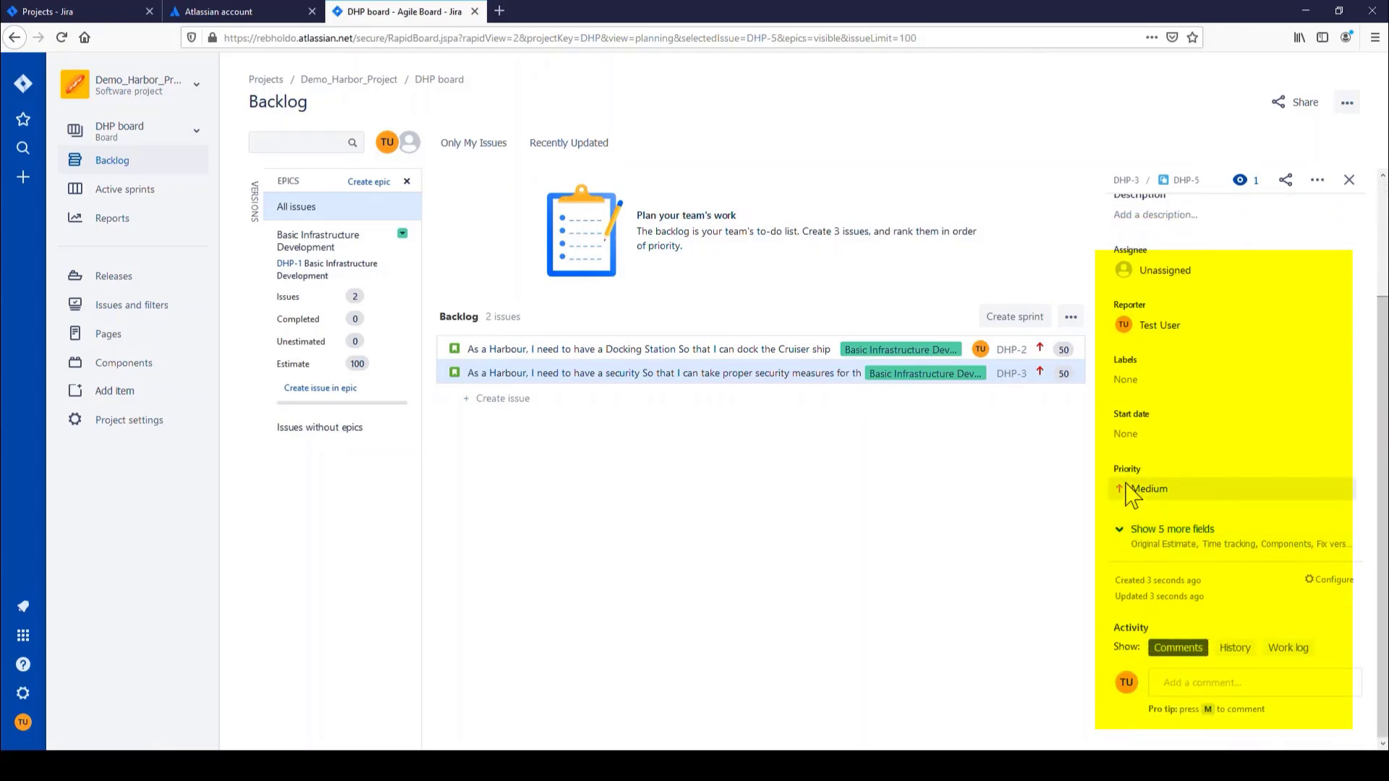
Create a sprint and move the docking station and security stories from the backlog into it.
scroll(1129, 494, up, 2)
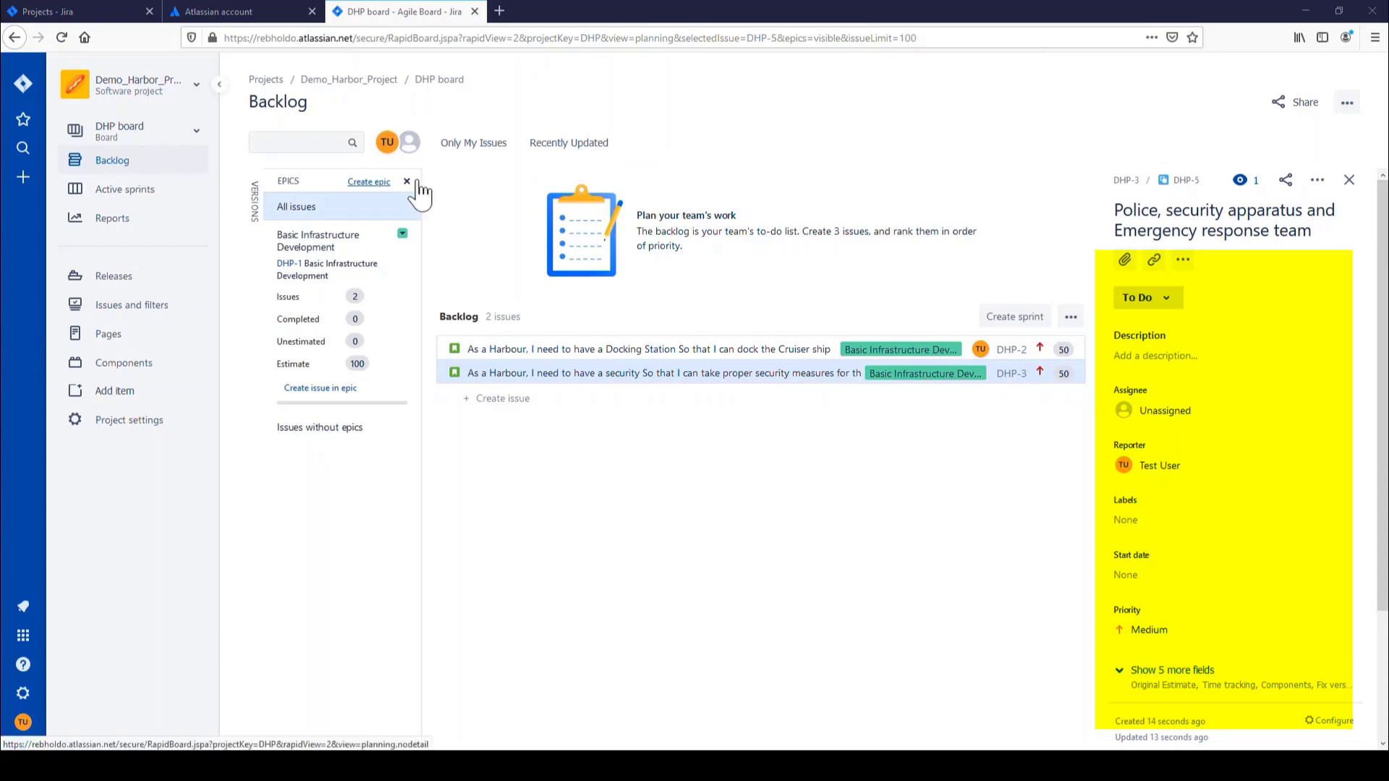
click(1350, 180)
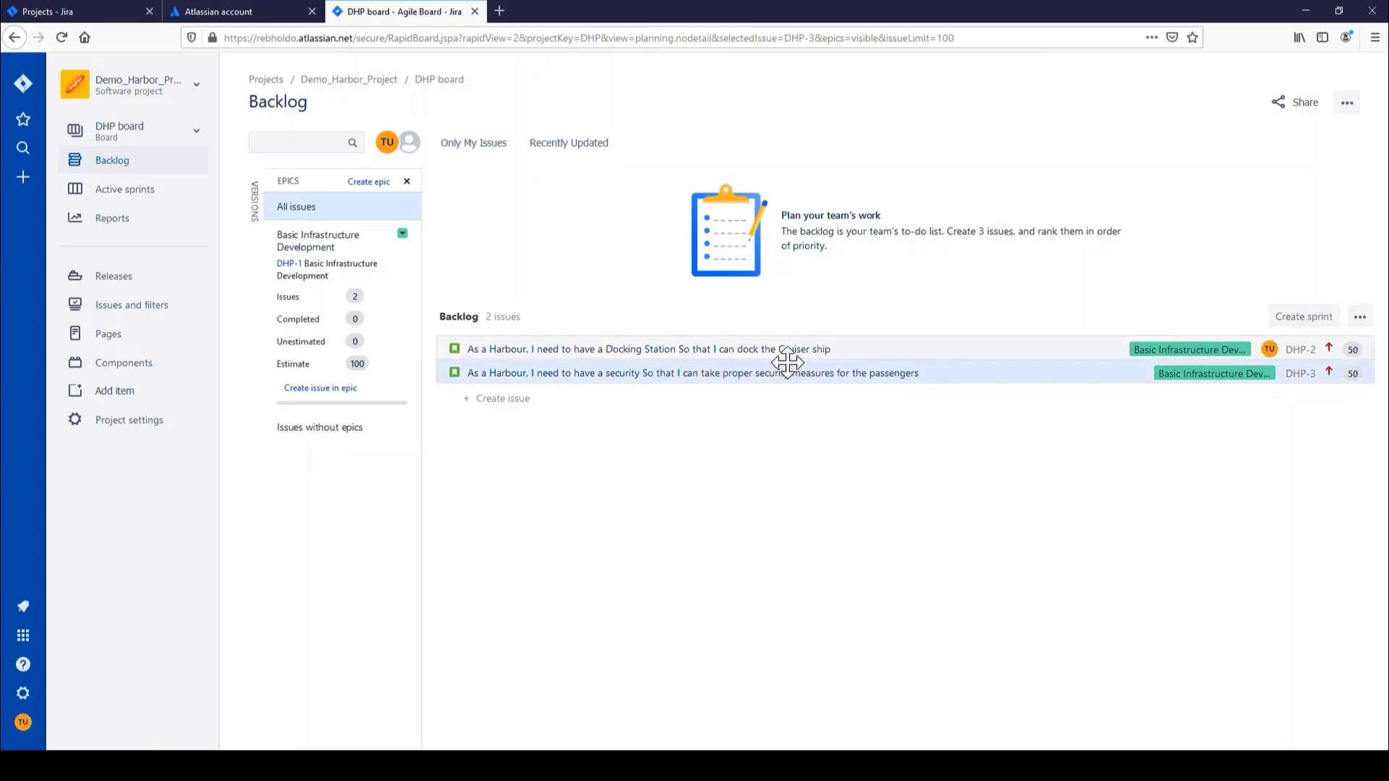
drag(787, 350, 799, 252)
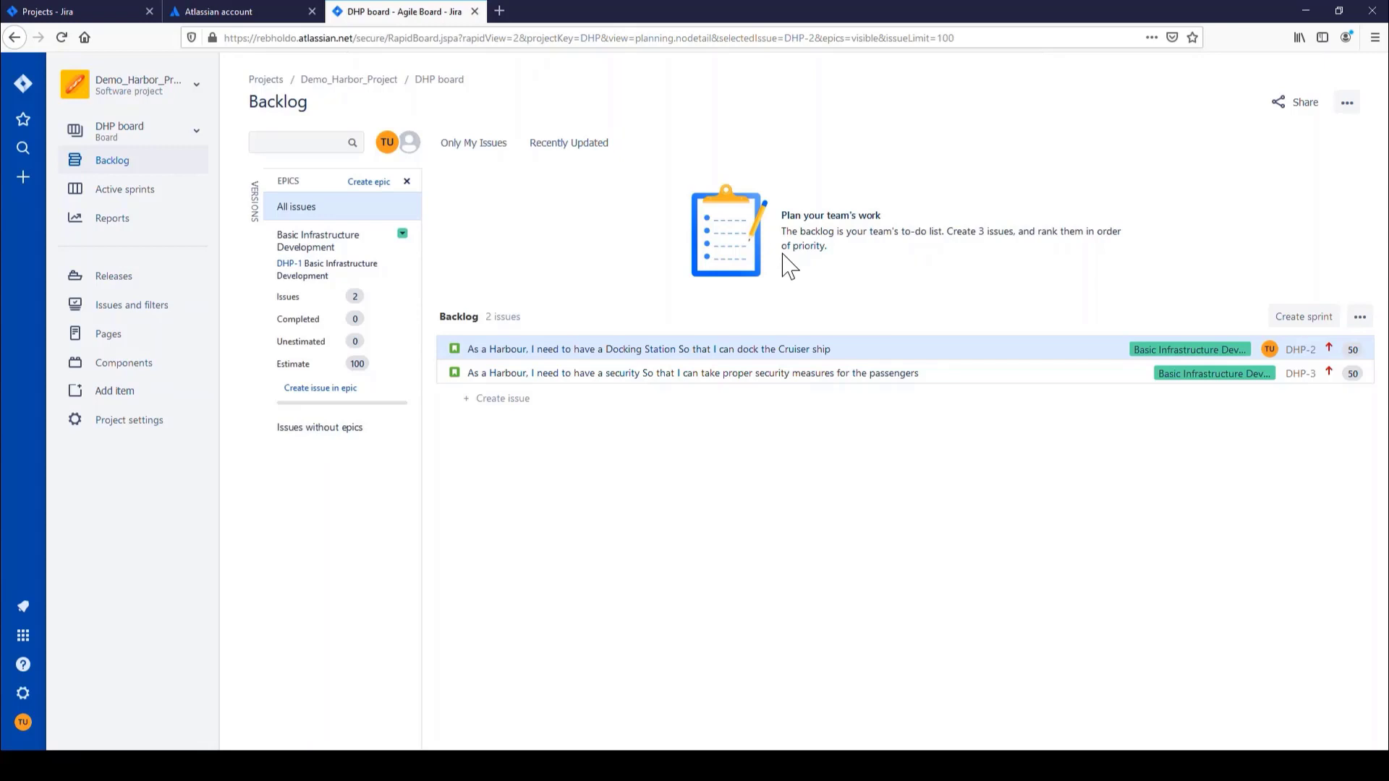
click(1304, 316)
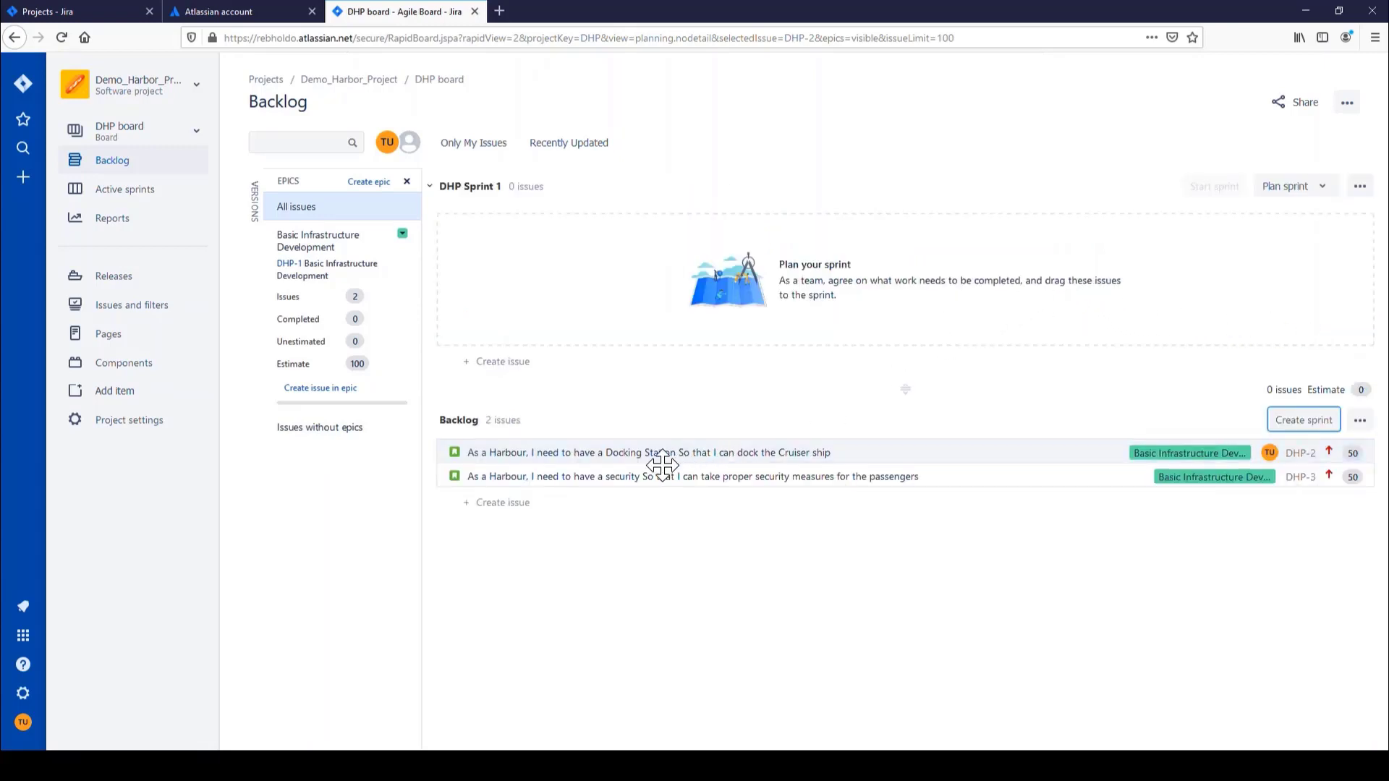
drag(646, 465, 648, 279)
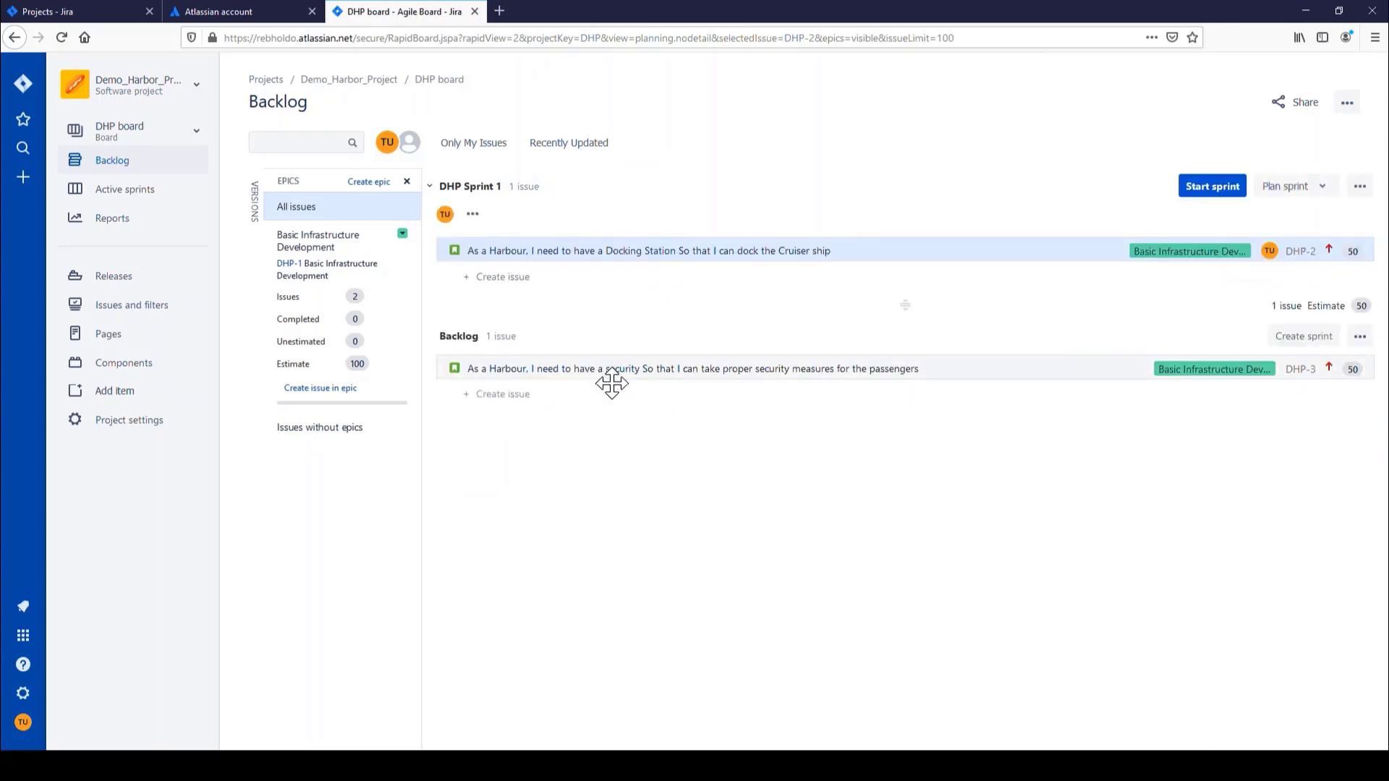
drag(608, 378, 609, 293)
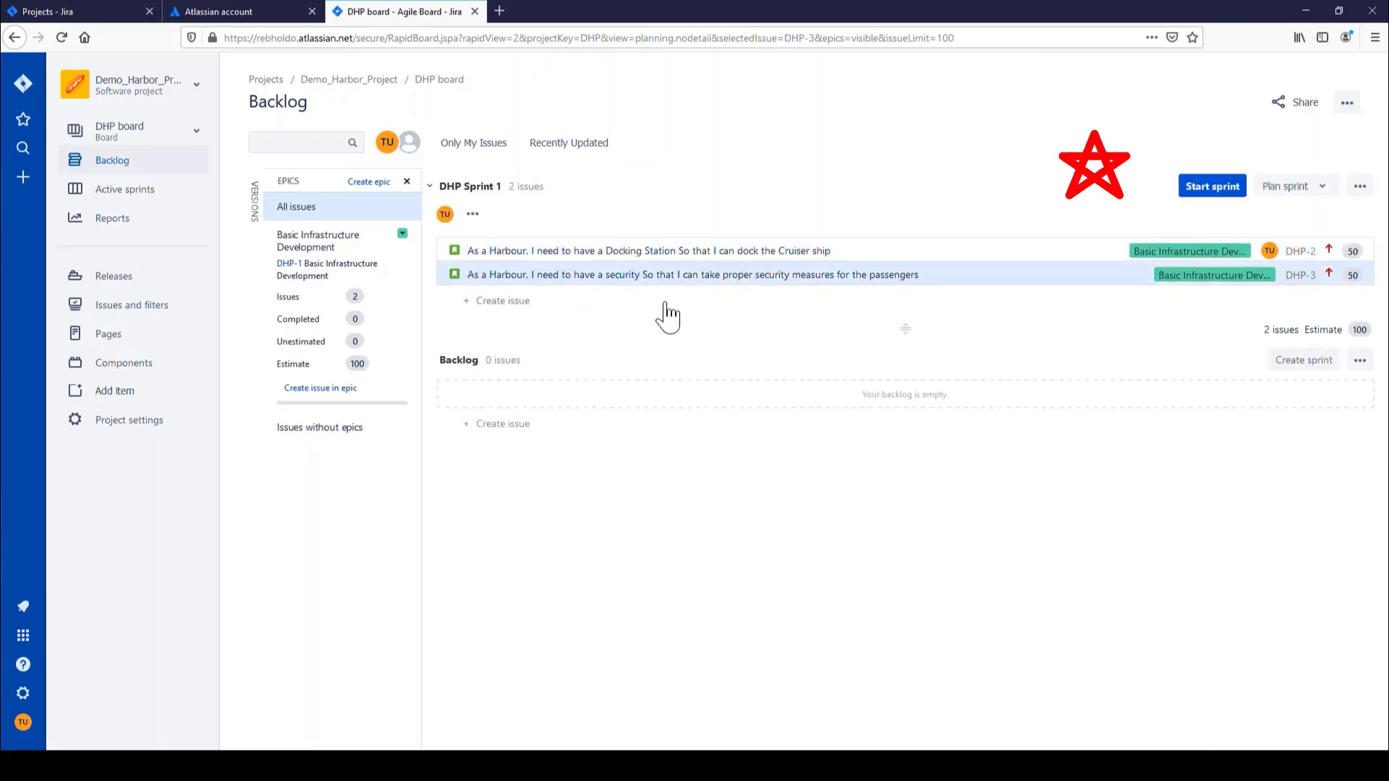
Set the duration of DHP Sprint 1 to 3 weeks and start the sprint.
click(1222, 188)
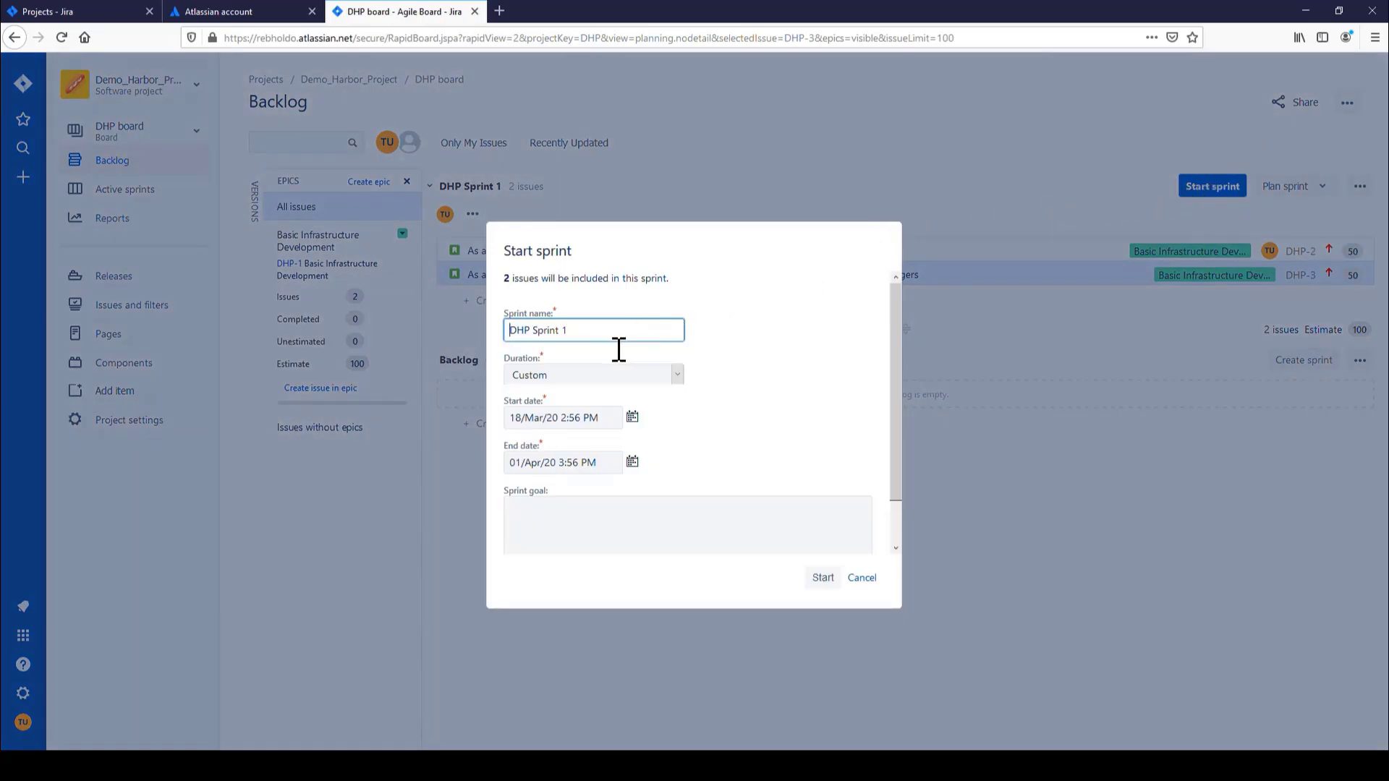
click(587, 375)
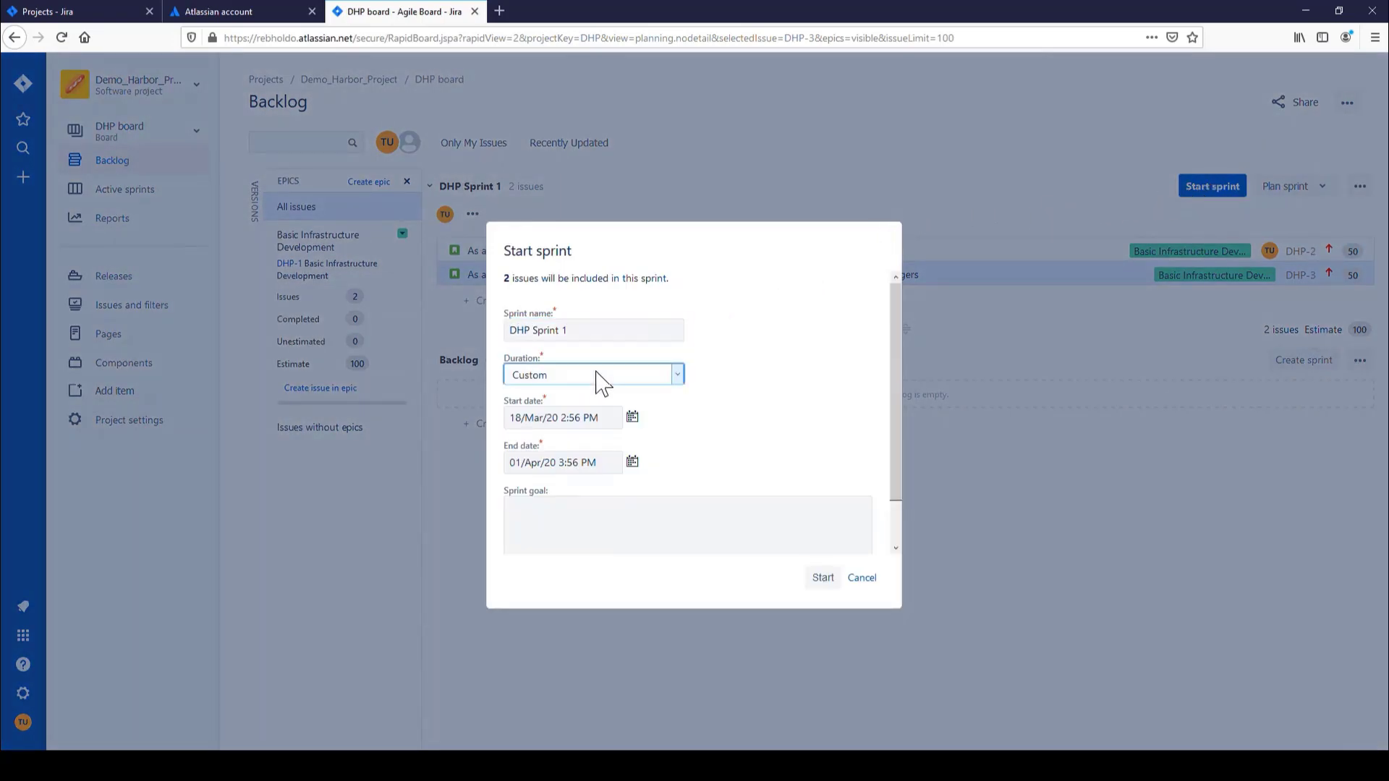
click(566, 432)
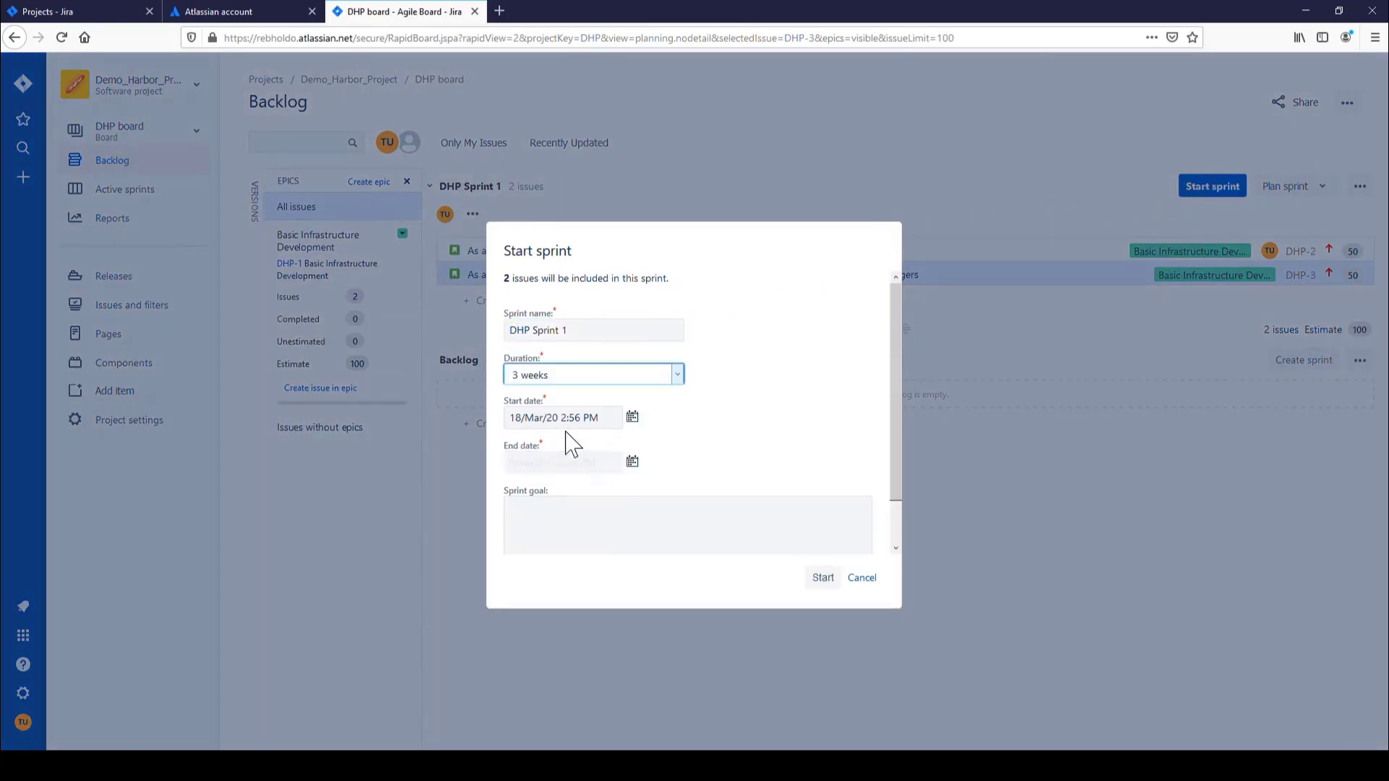
click(822, 578)
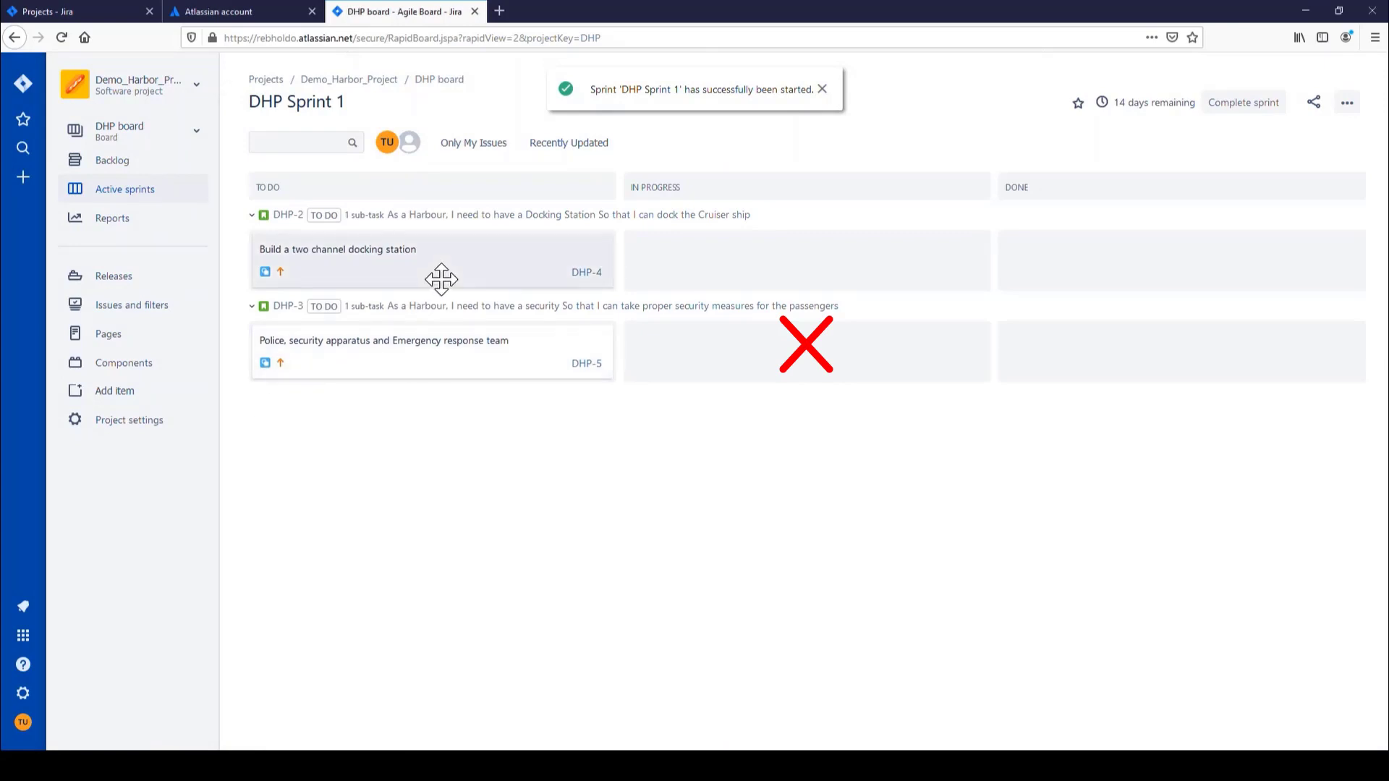
Move the docking station subtask and the police and emergency response subtask to In Progress on the sprint board.
drag(440, 279, 672, 307)
drag(405, 370, 744, 370)
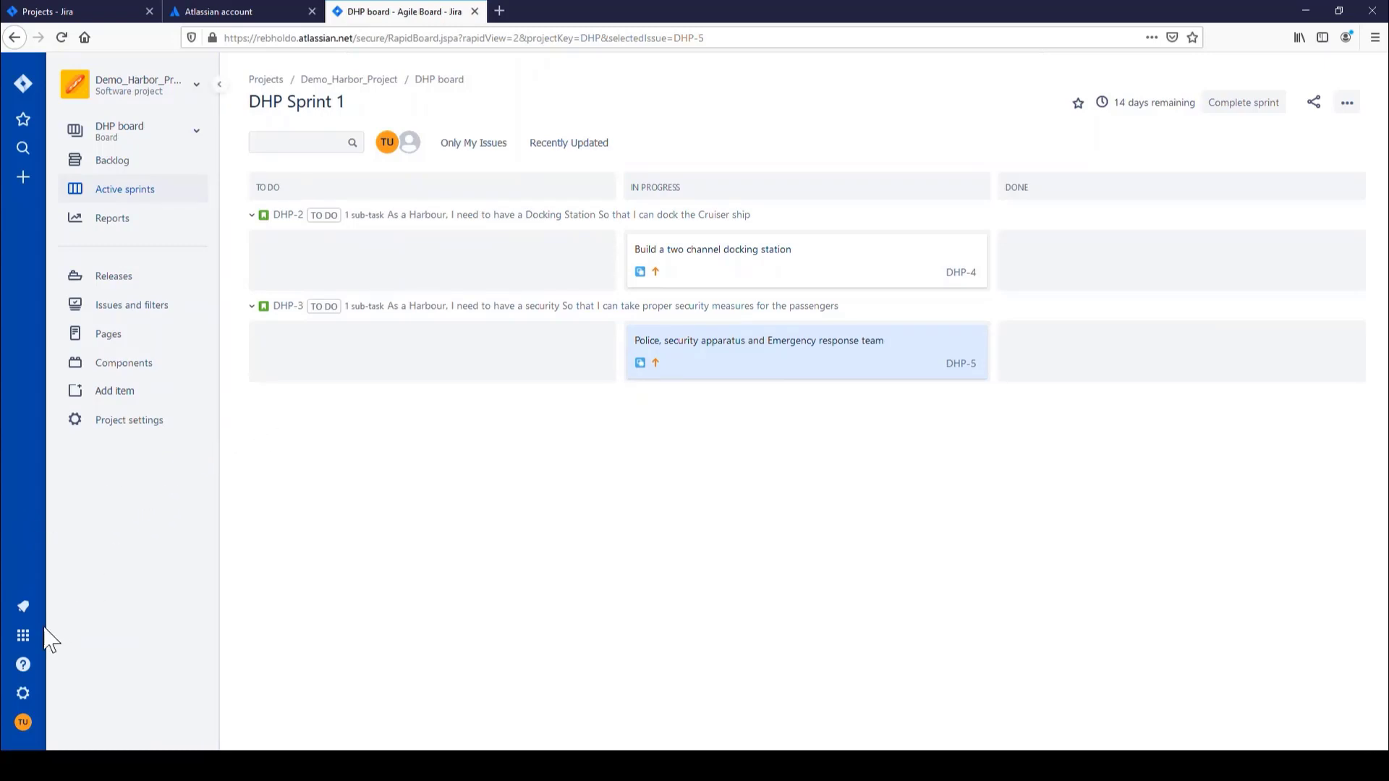
click(23, 635)
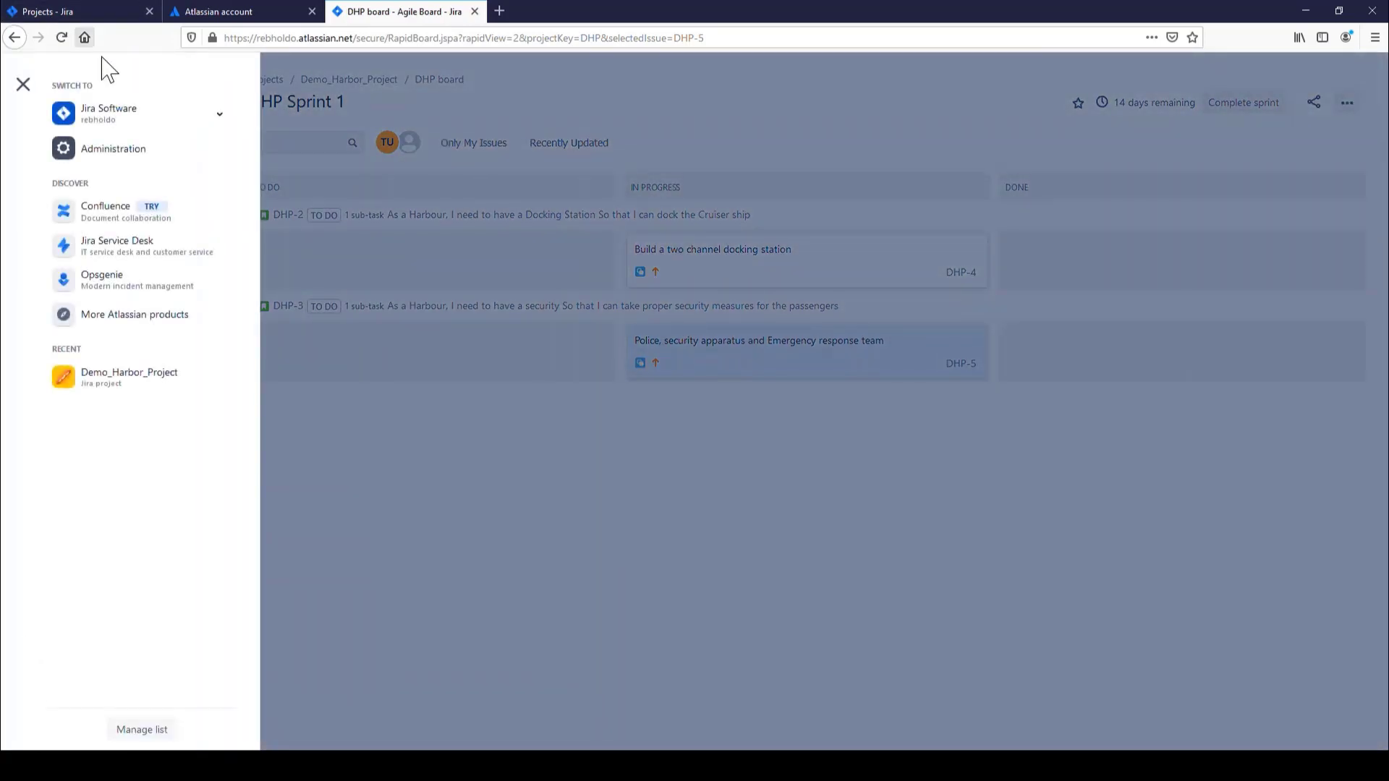
click(23, 83)
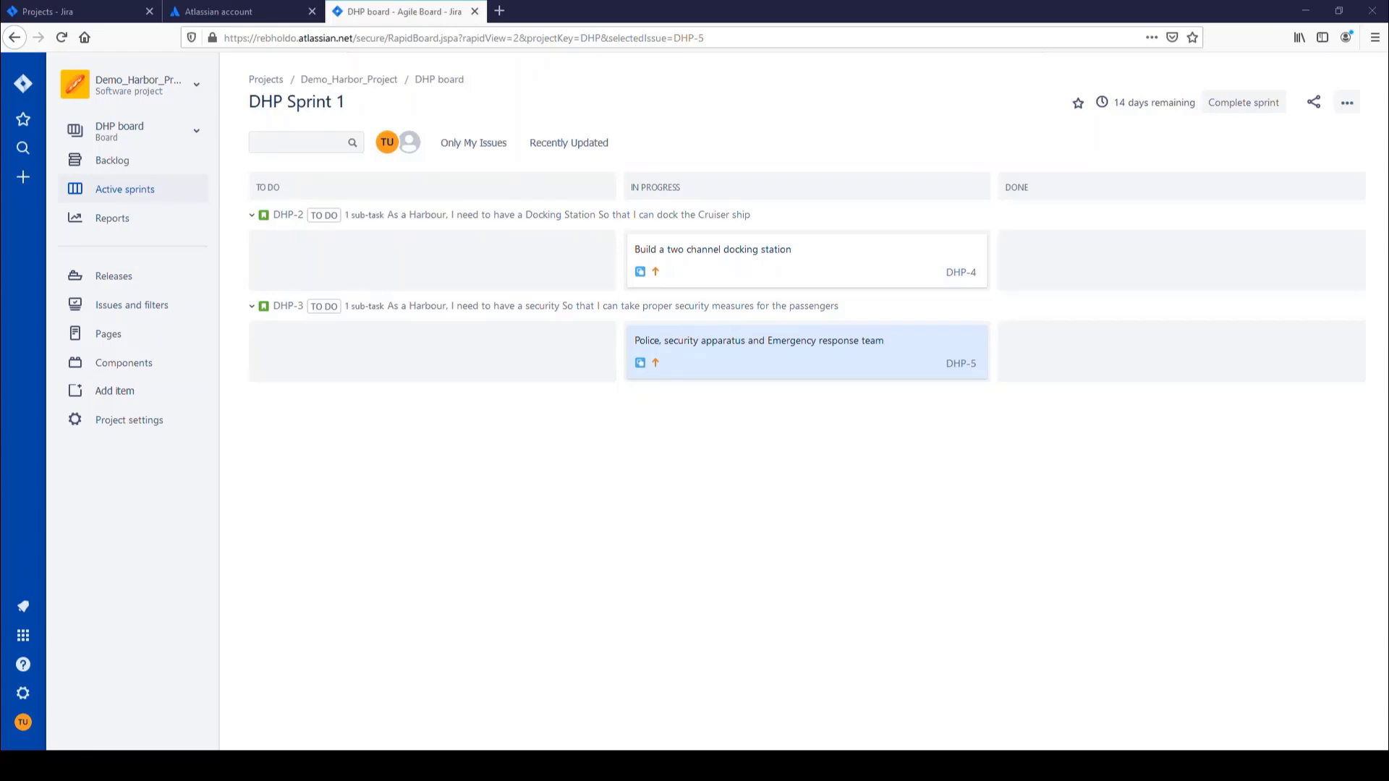
Search the Jira marketplace apps for "Gantt Chart" and add WBS Gantt-Chart for Jira as a free trial.
click(29, 694)
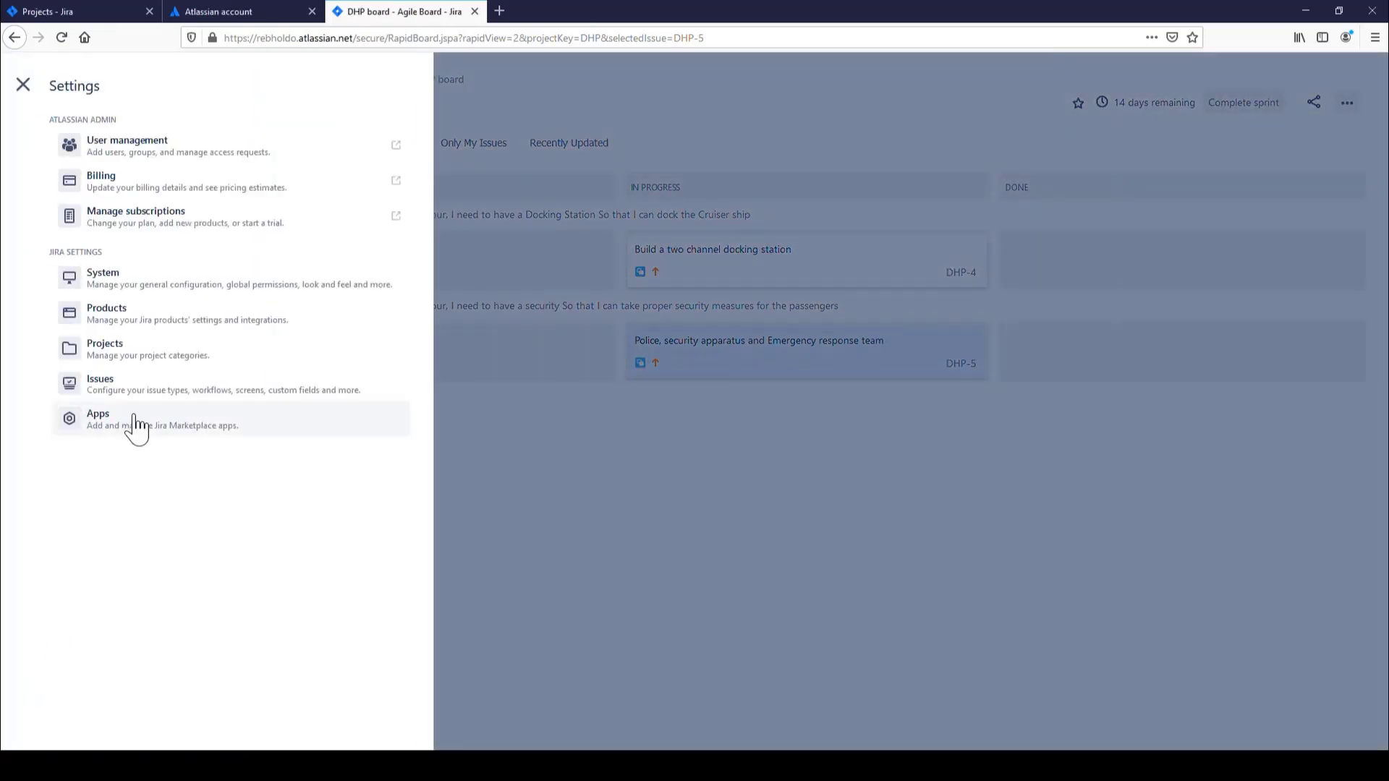
click(132, 421)
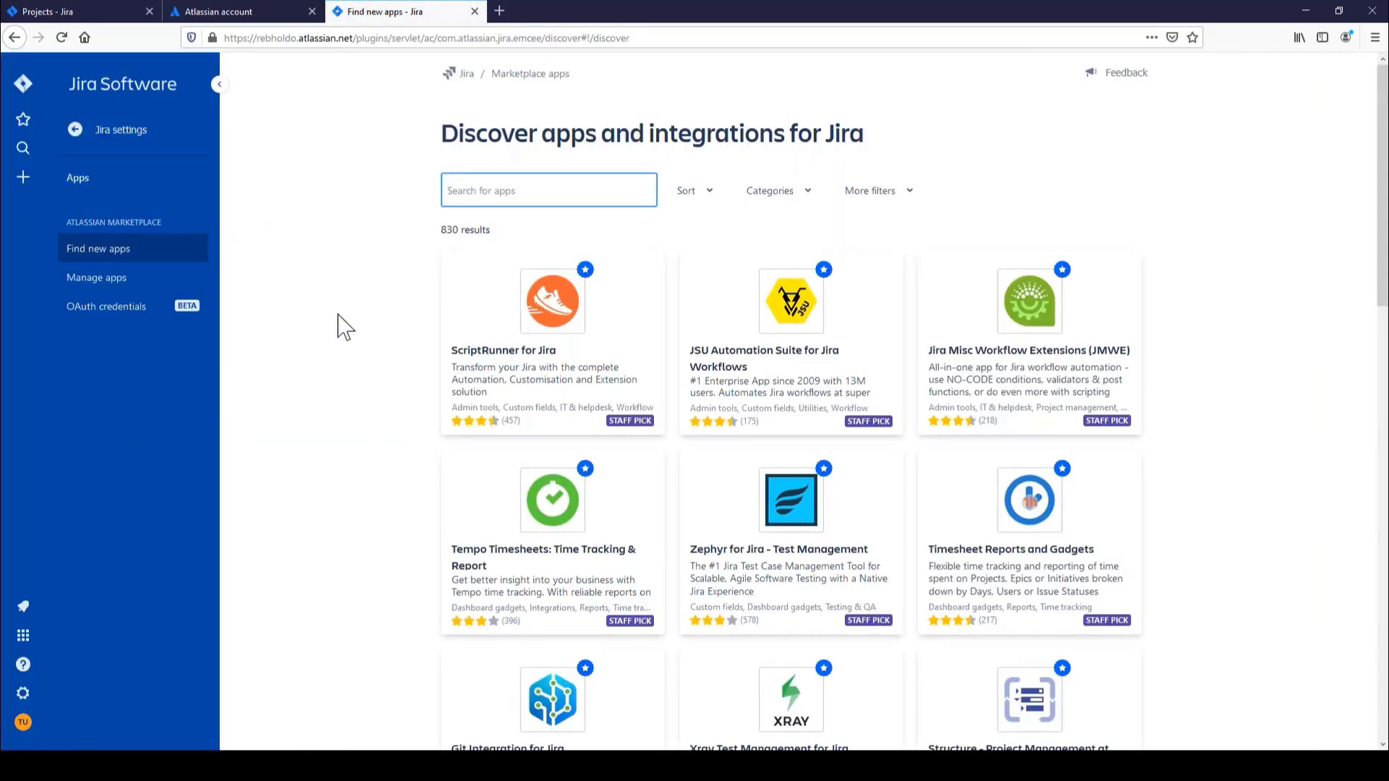
text(Gantt Chart)
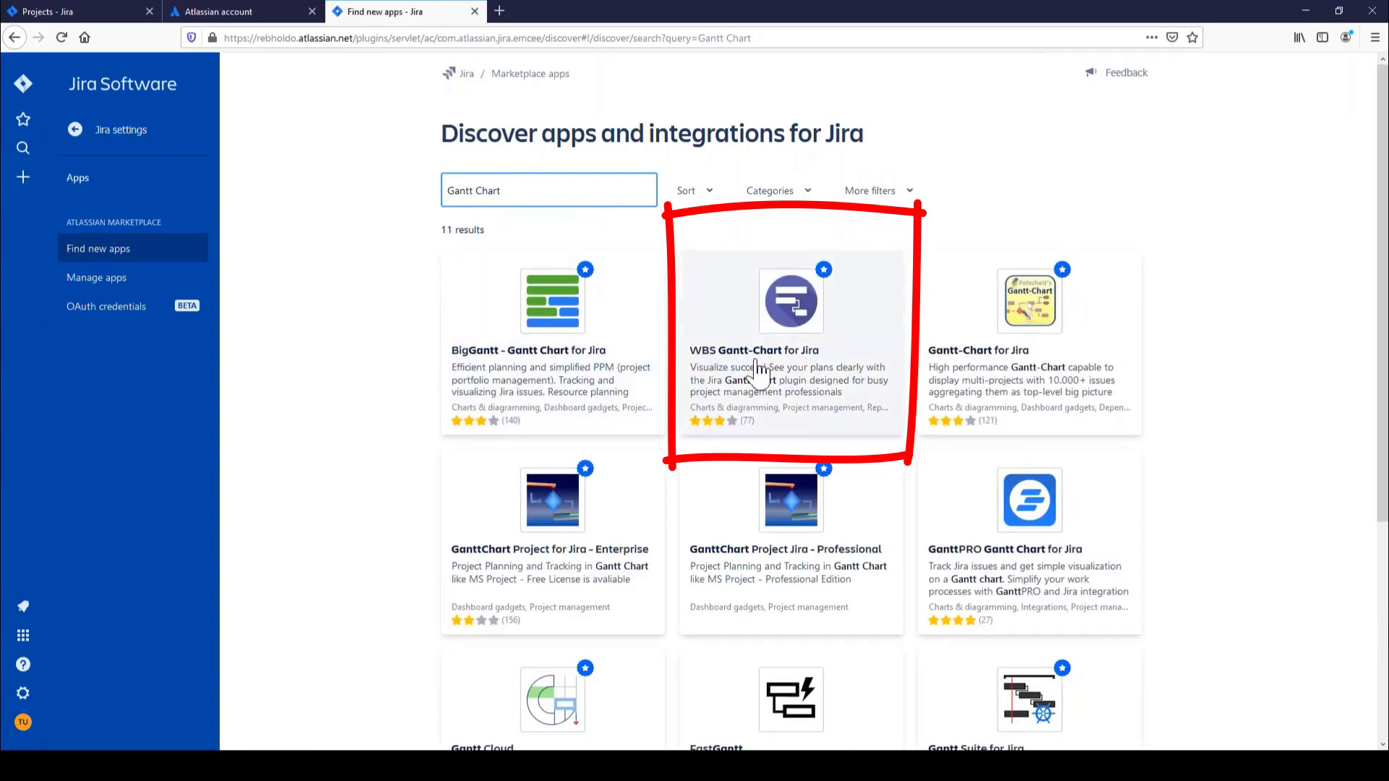
click(756, 362)
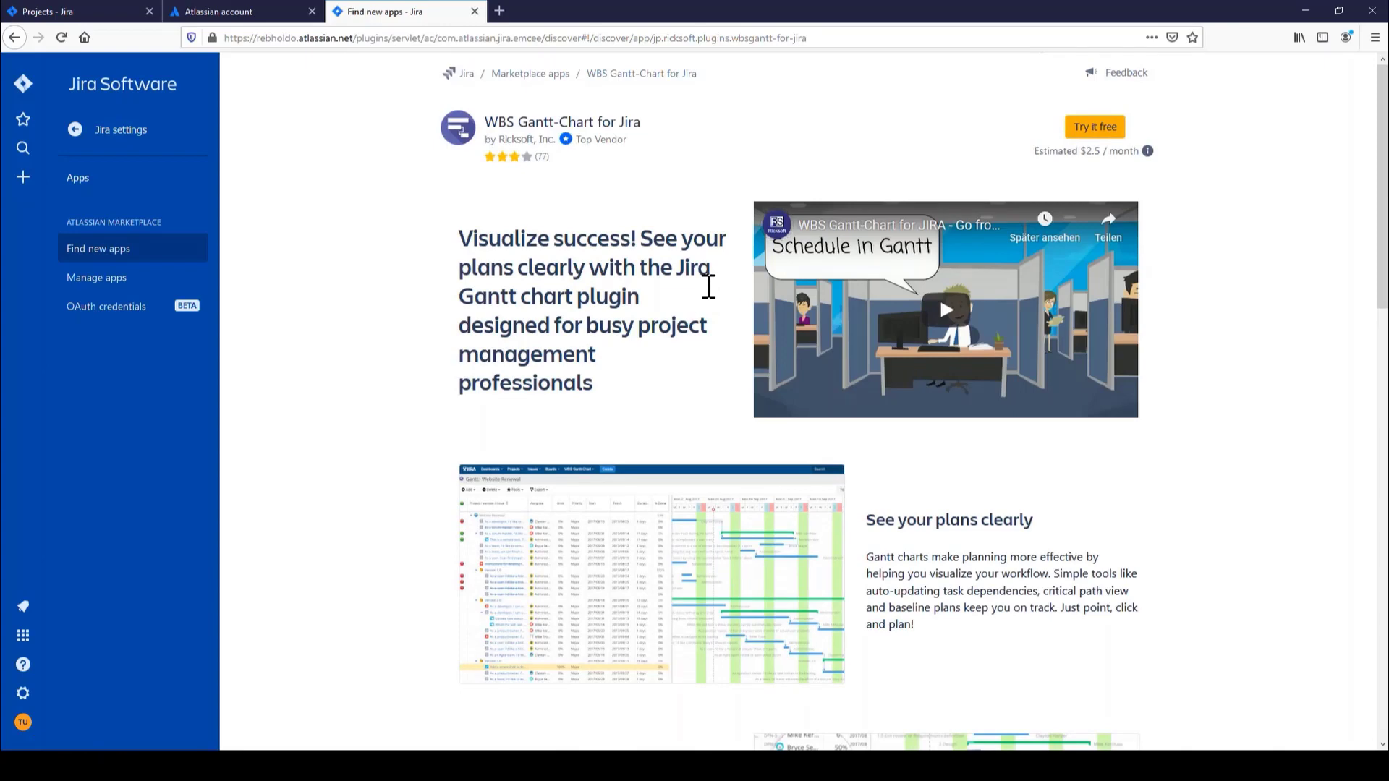
click(1089, 144)
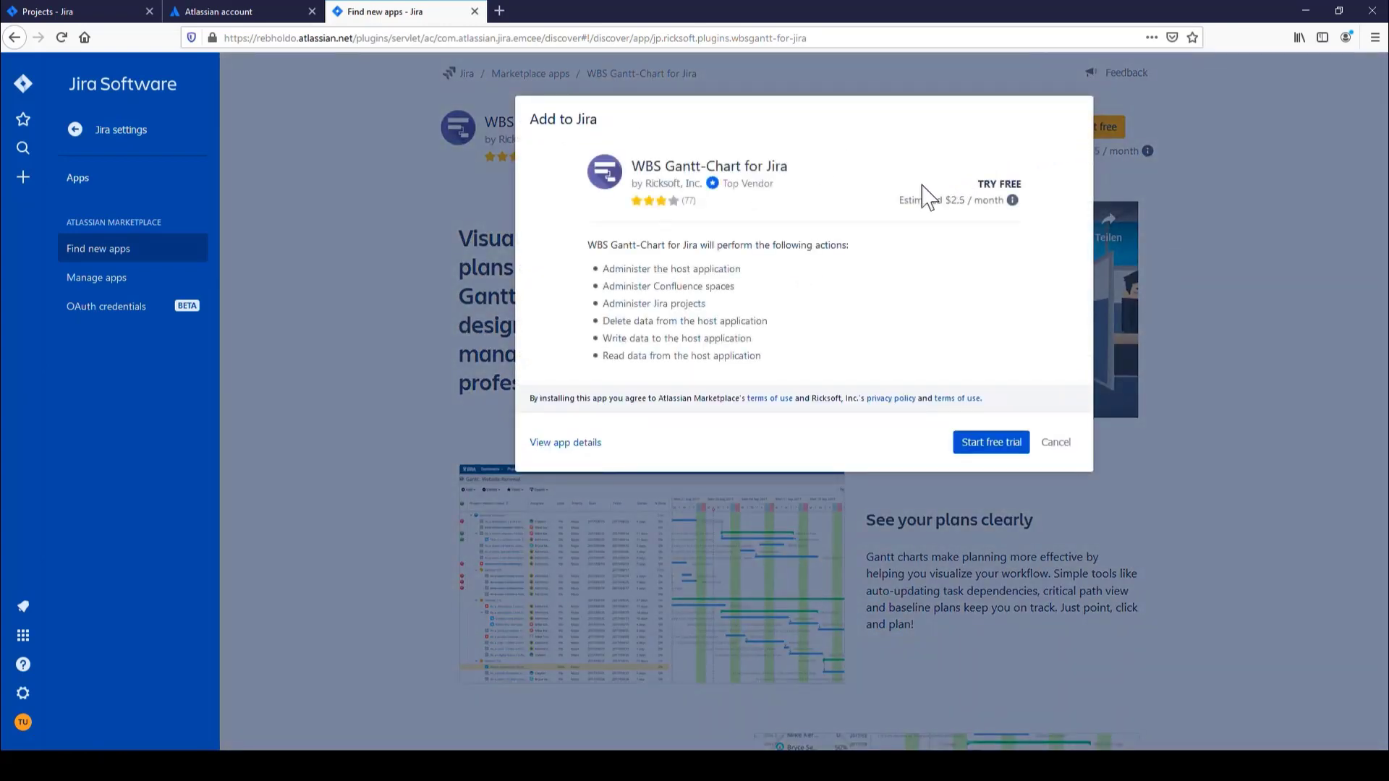
click(985, 448)
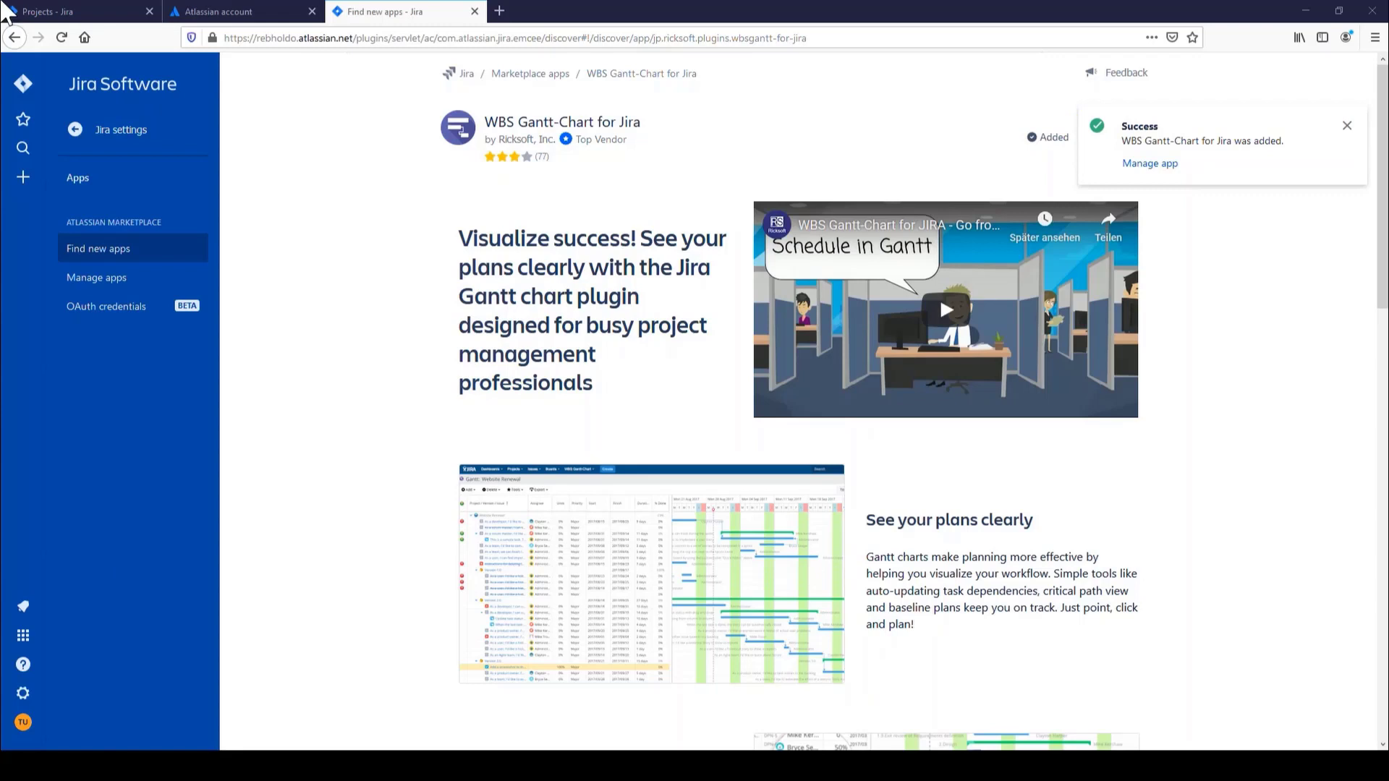
Create a WBS Gantt chart from projects, named Gantt_Chart_Harbour, using Demo_Harbor_Project.
click(24, 84)
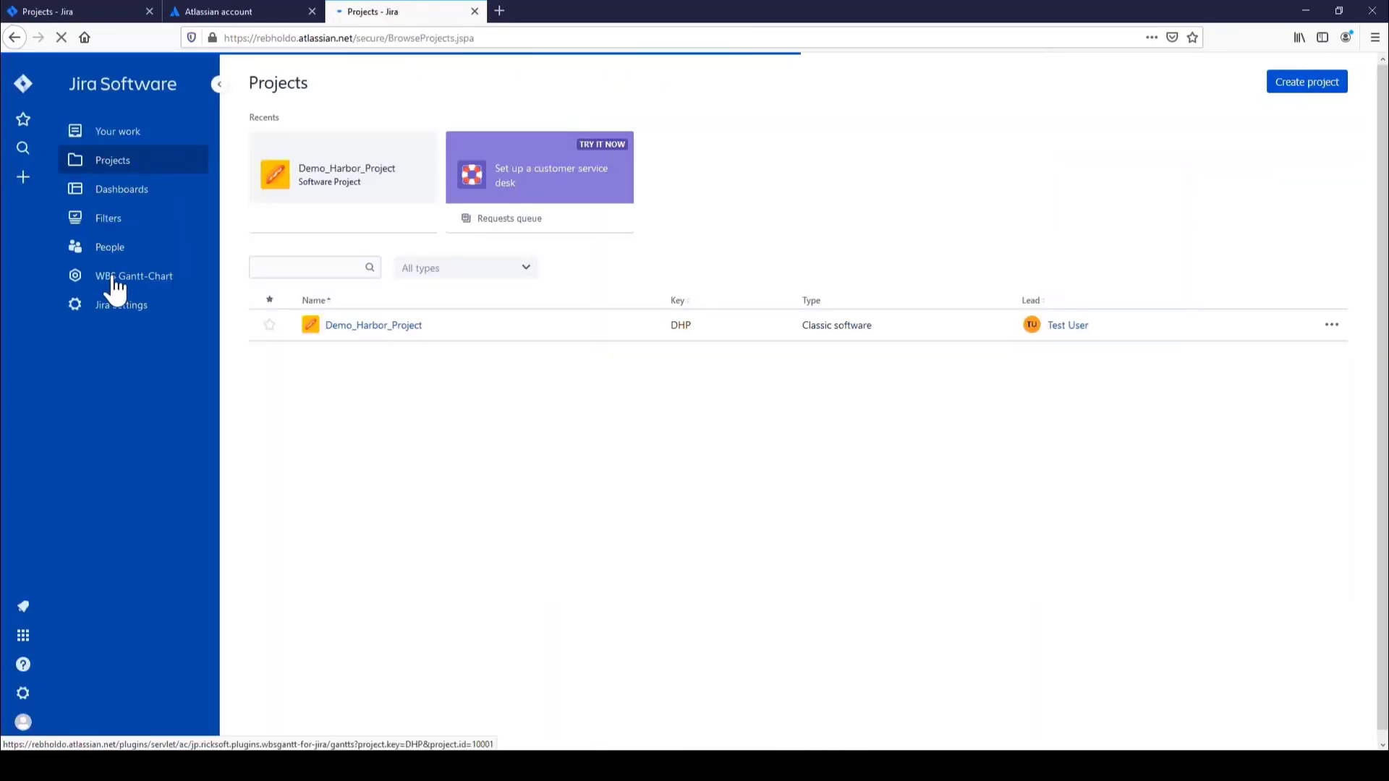
click(112, 279)
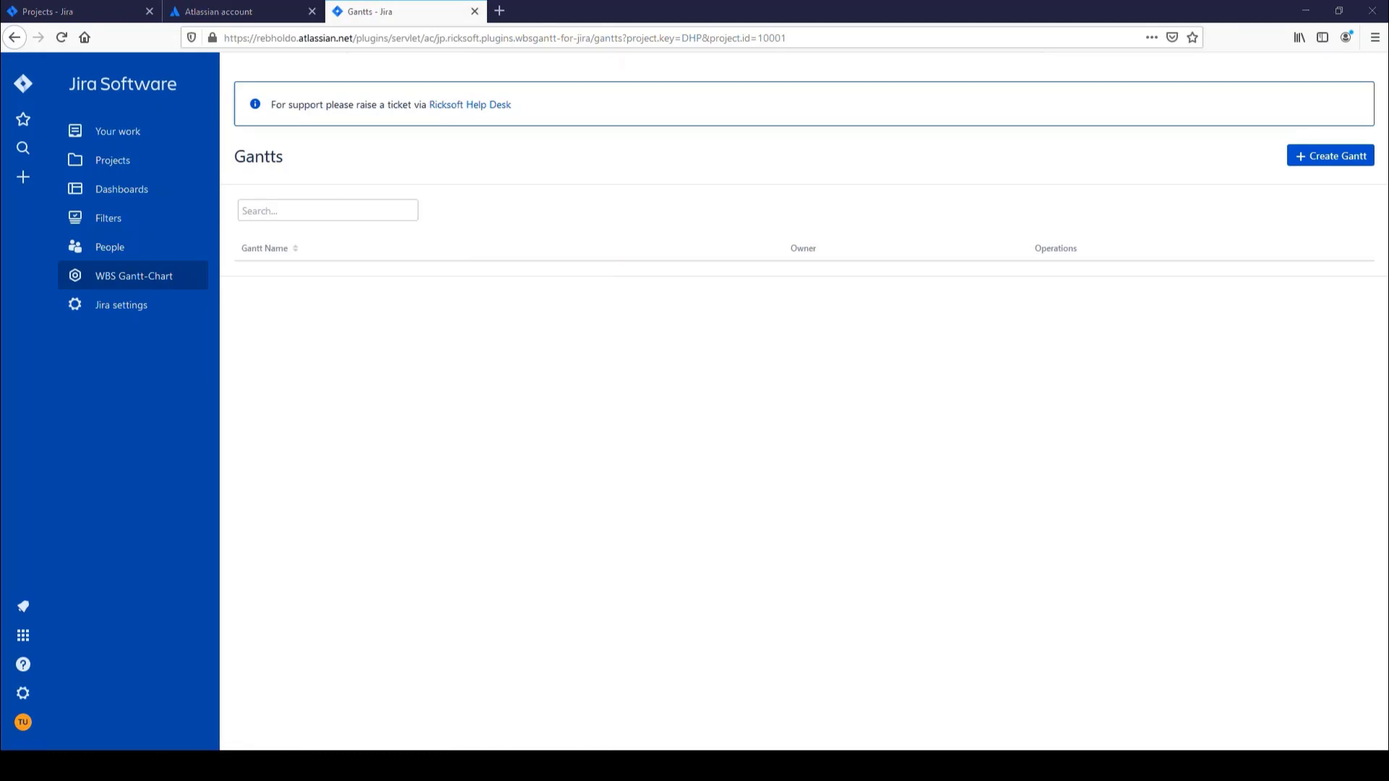
click(1326, 159)
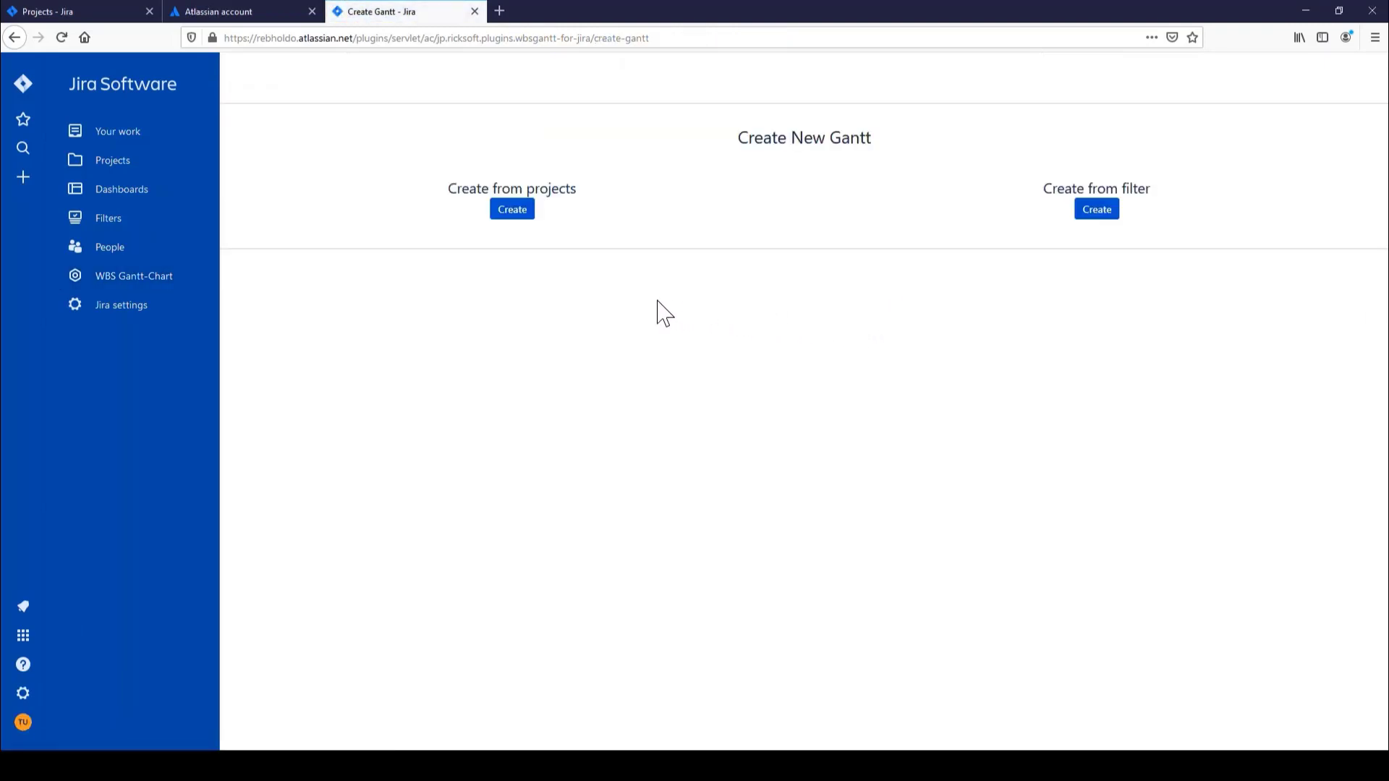
click(508, 212)
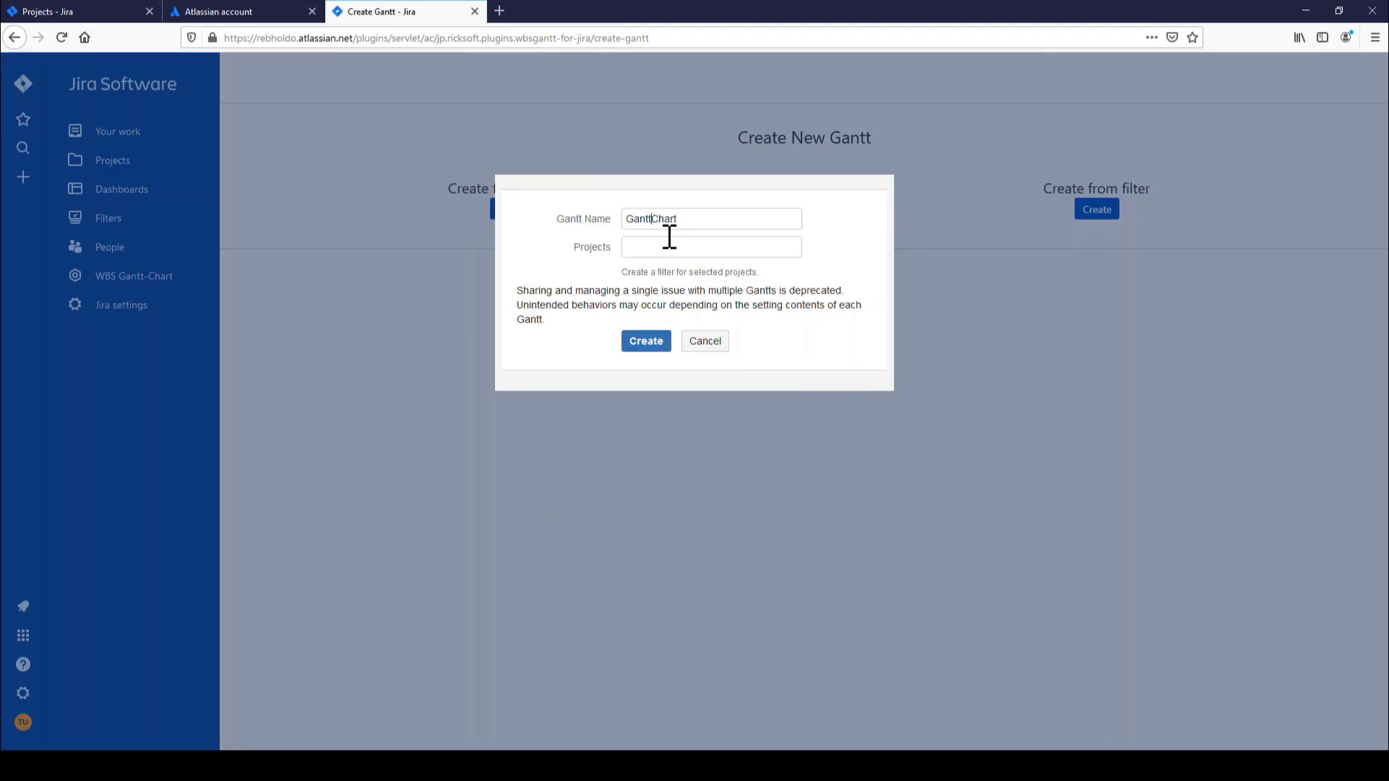
text(_)
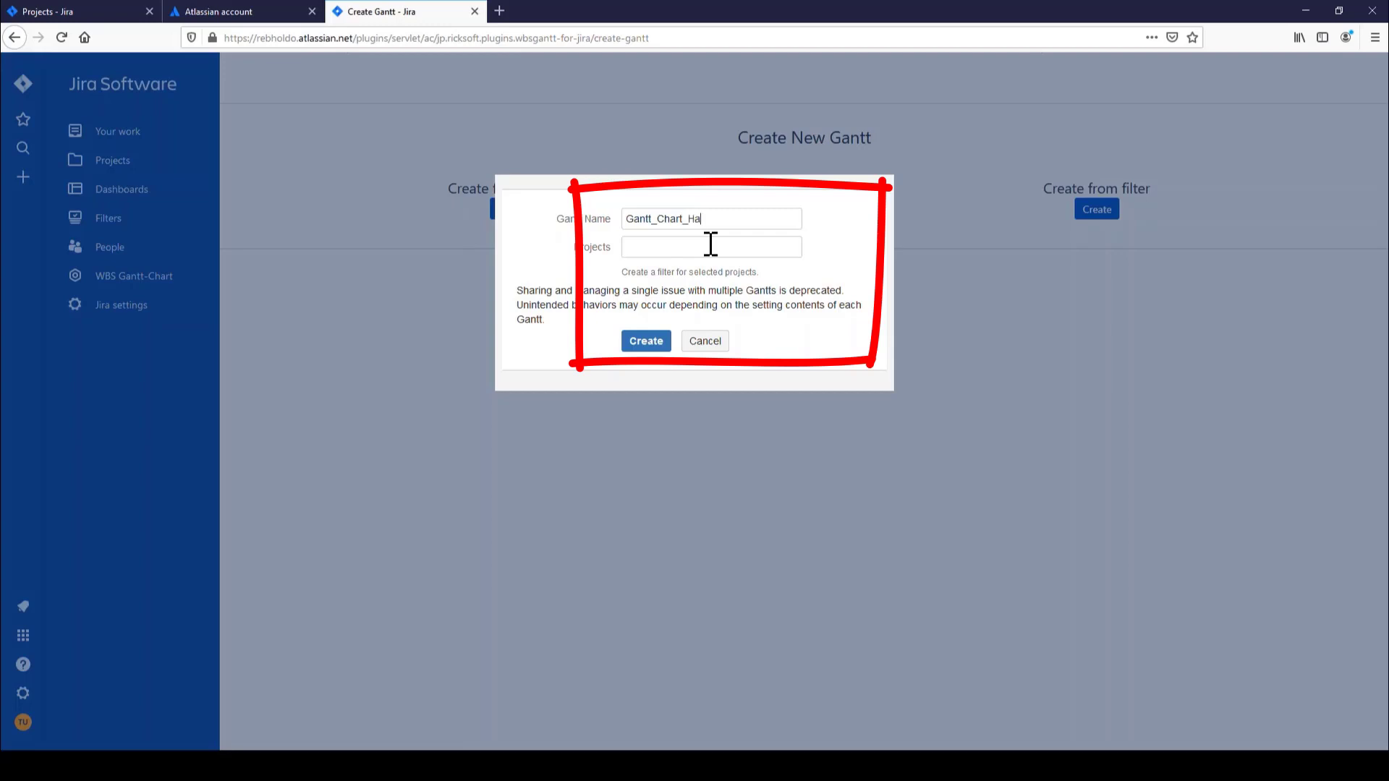
click(710, 247)
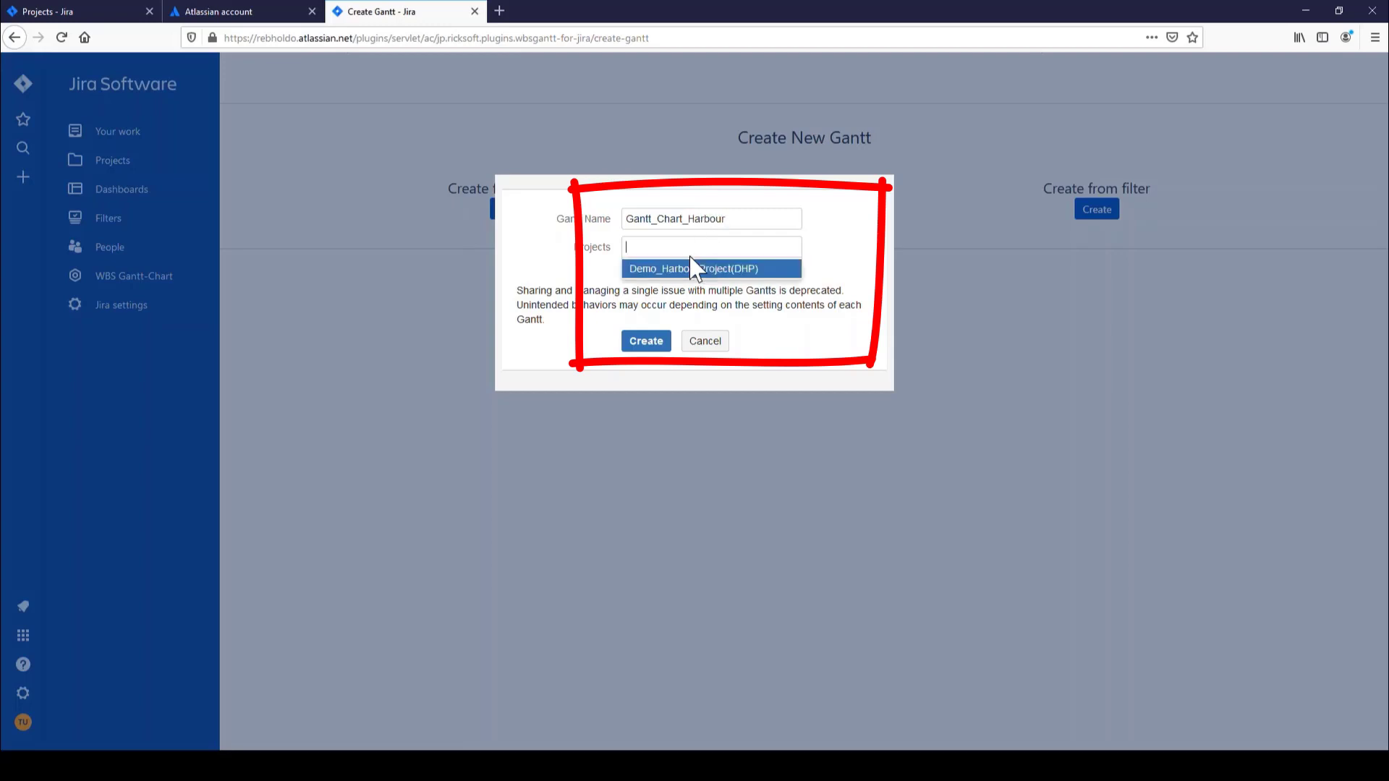
click(693, 268)
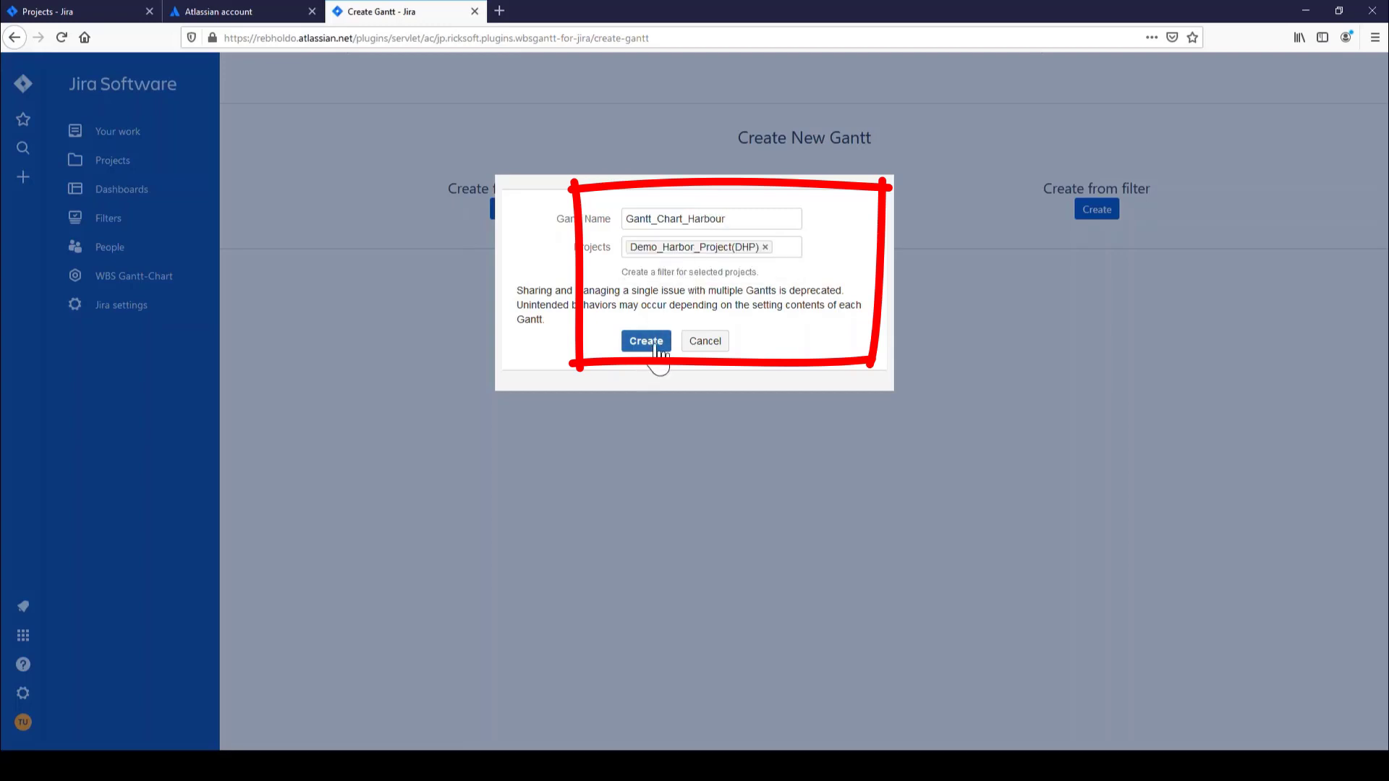
click(657, 347)
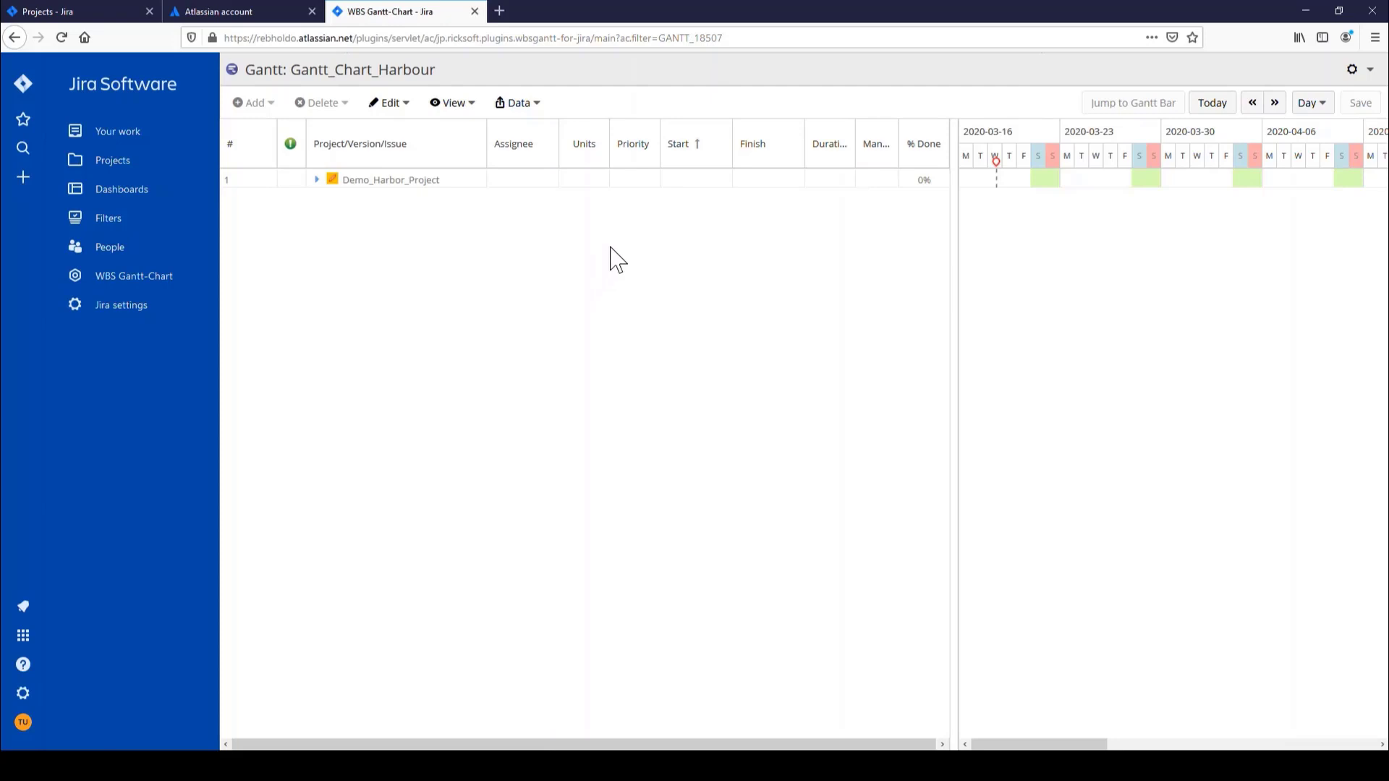
Expand the project, its Basic Infrastructure Development epic and both stories to show the subtasks in the Gantt table.
click(317, 180)
click(334, 198)
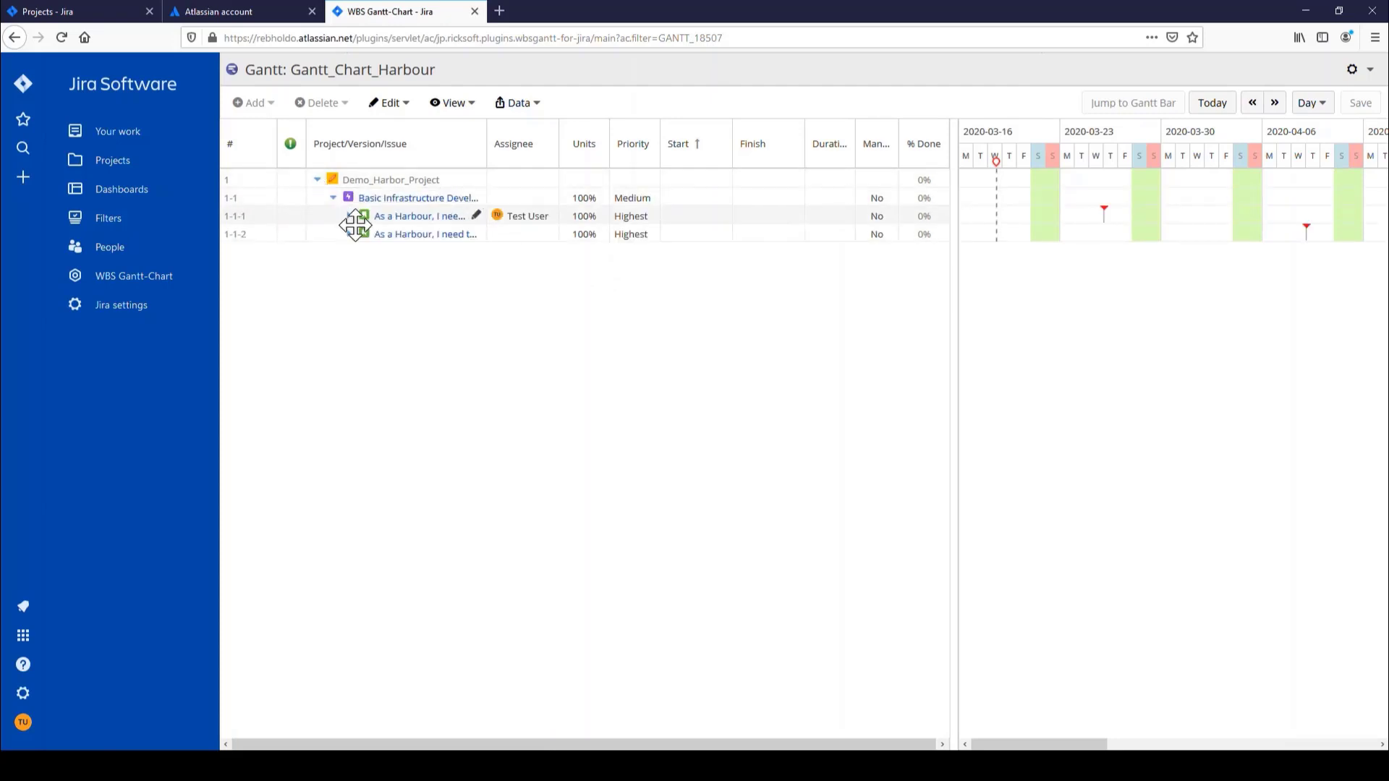
click(349, 216)
click(350, 251)
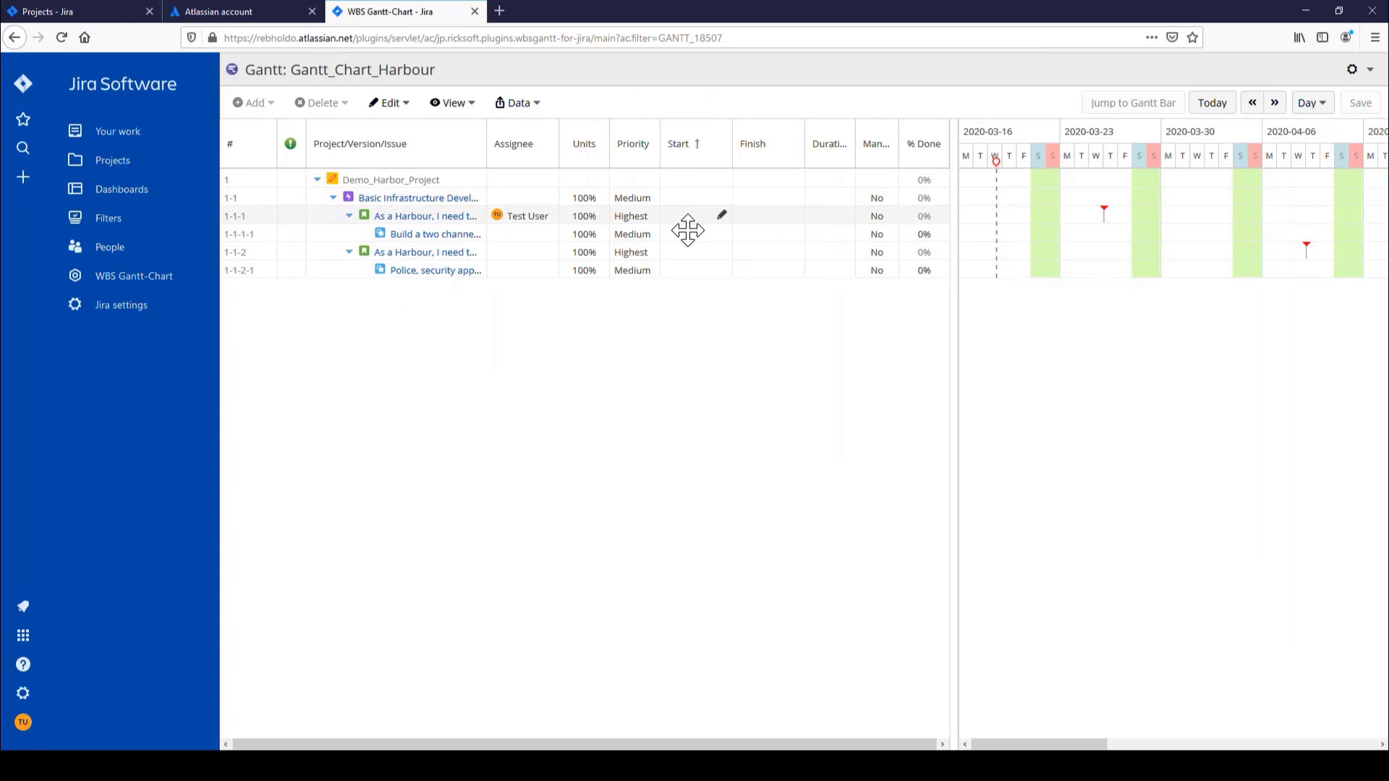
Set the Gantt start date of both the docking station story and the security story to 2020/03/18.
click(705, 217)
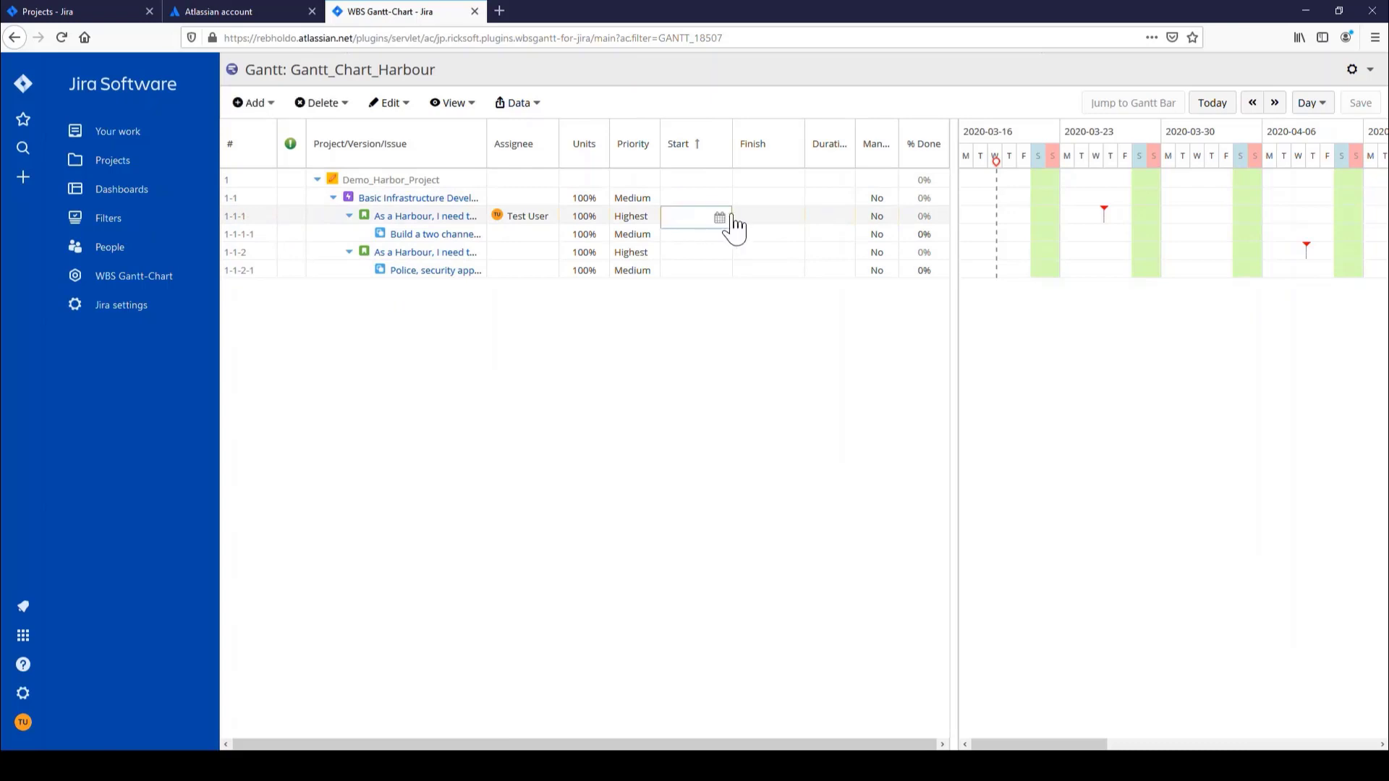
click(733, 218)
click(771, 352)
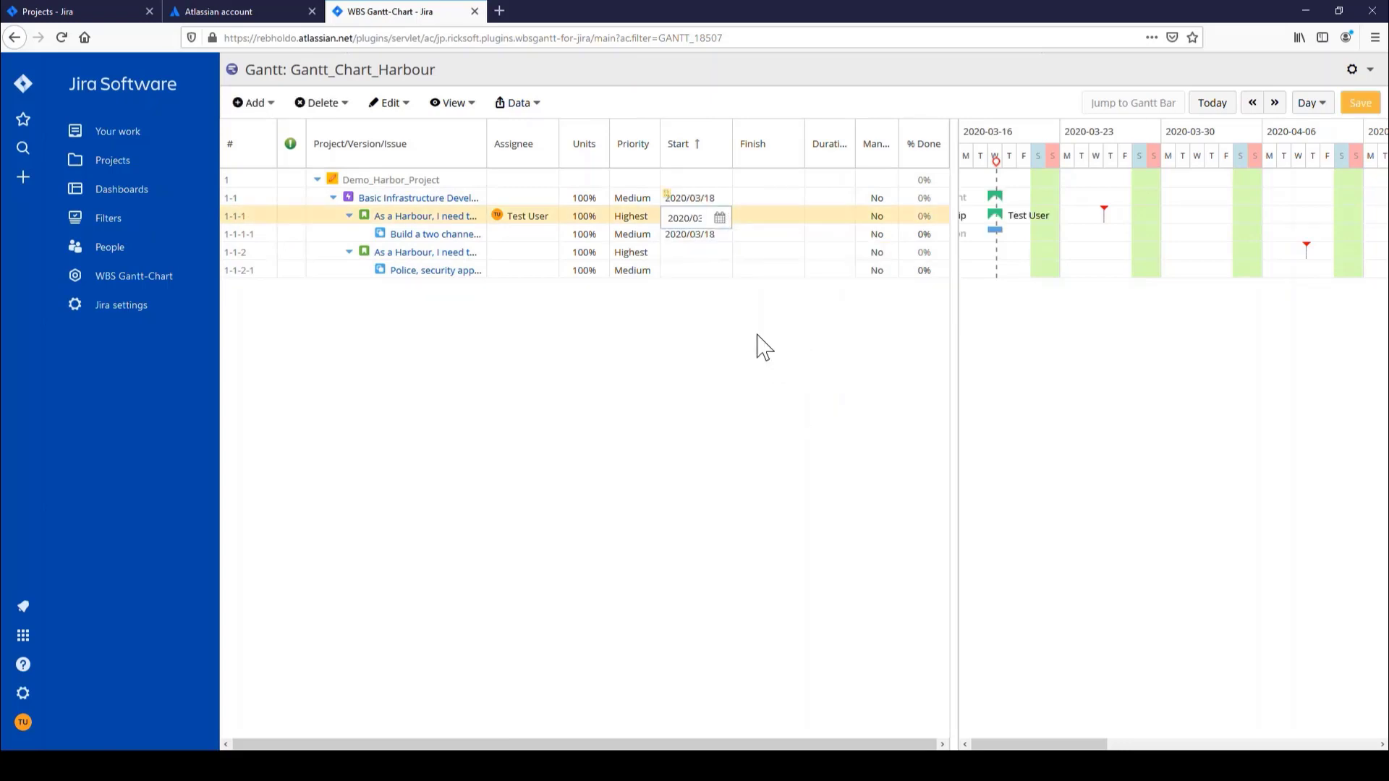
click(725, 253)
click(725, 255)
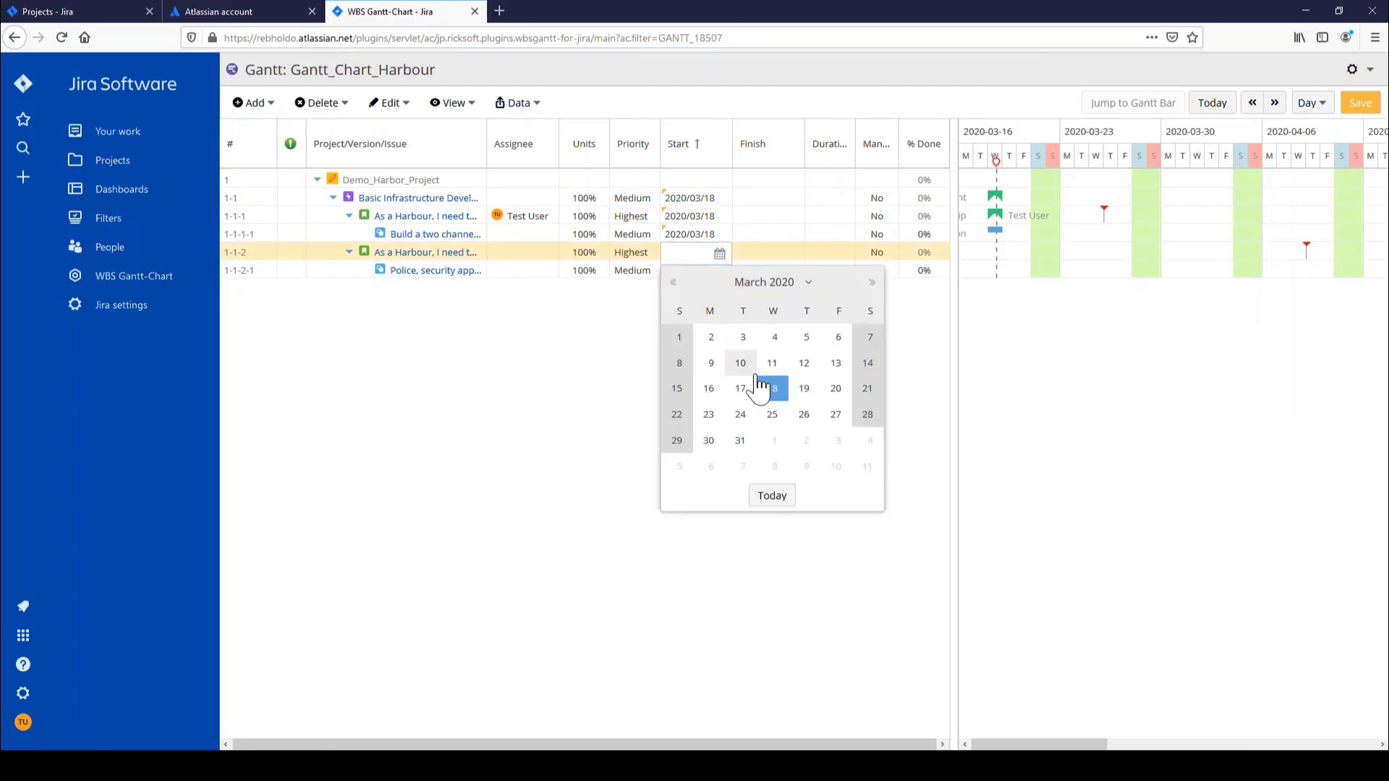
click(771, 388)
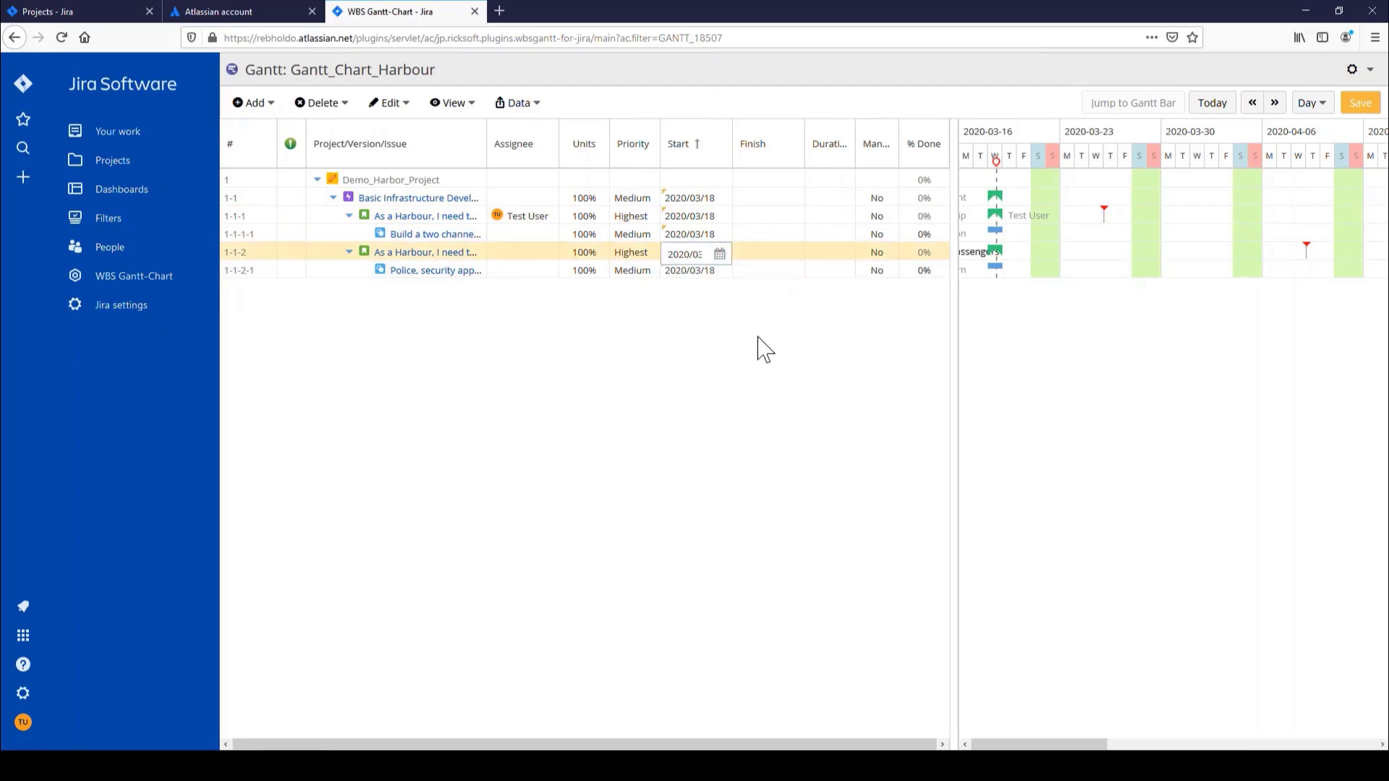
Set the docking station story's finish date to 2020/03/25 in the Gantt chart.
click(800, 217)
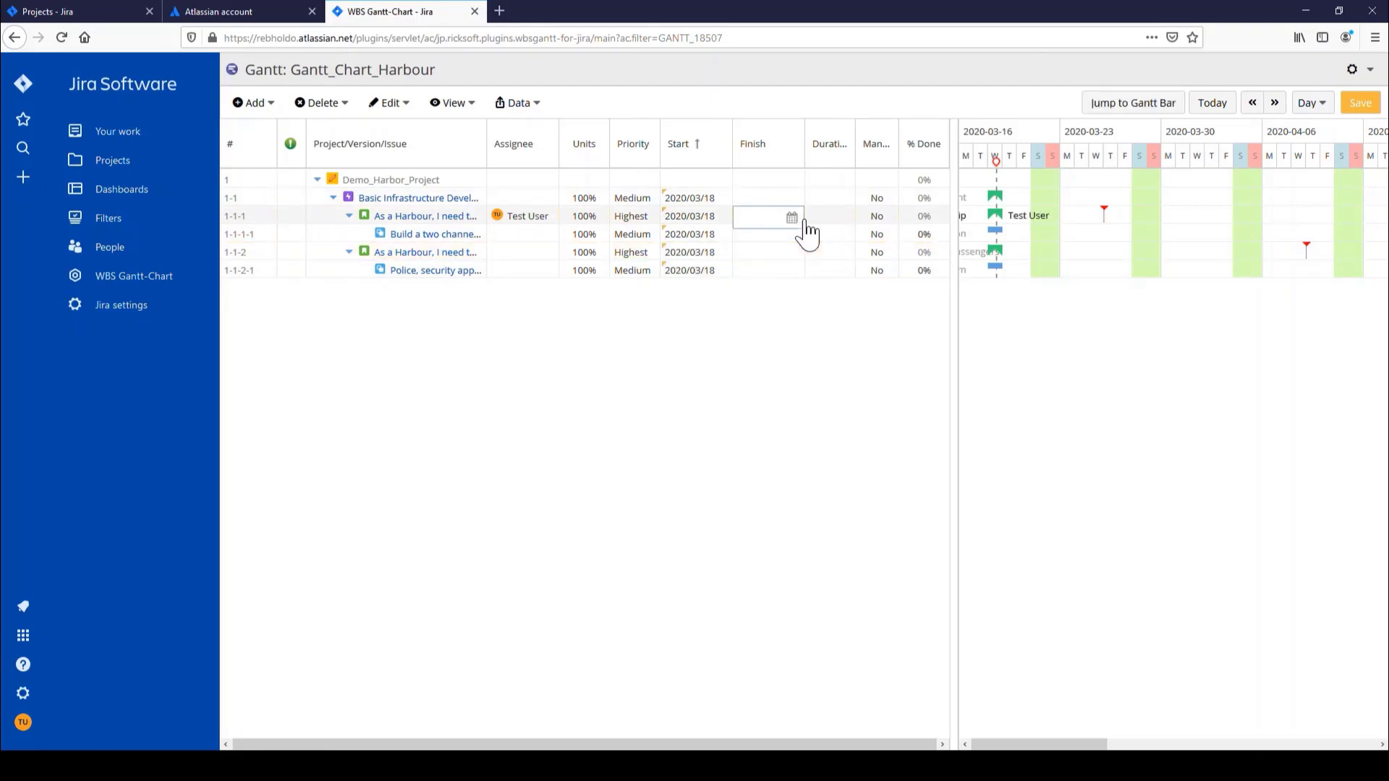
click(796, 218)
click(843, 382)
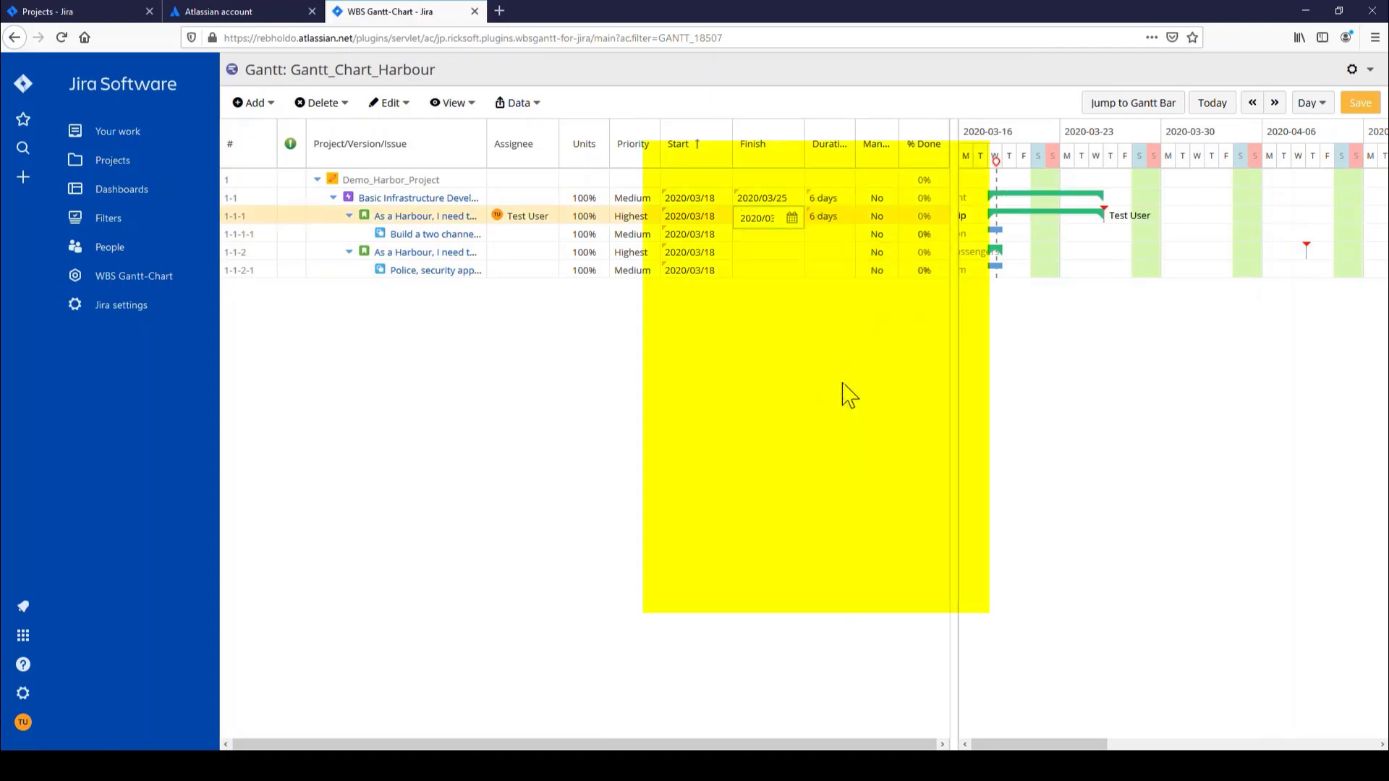
Set the finish date of the docking station story's subtask to 2020/03/25 in the Gantt table.
click(804, 236)
click(802, 237)
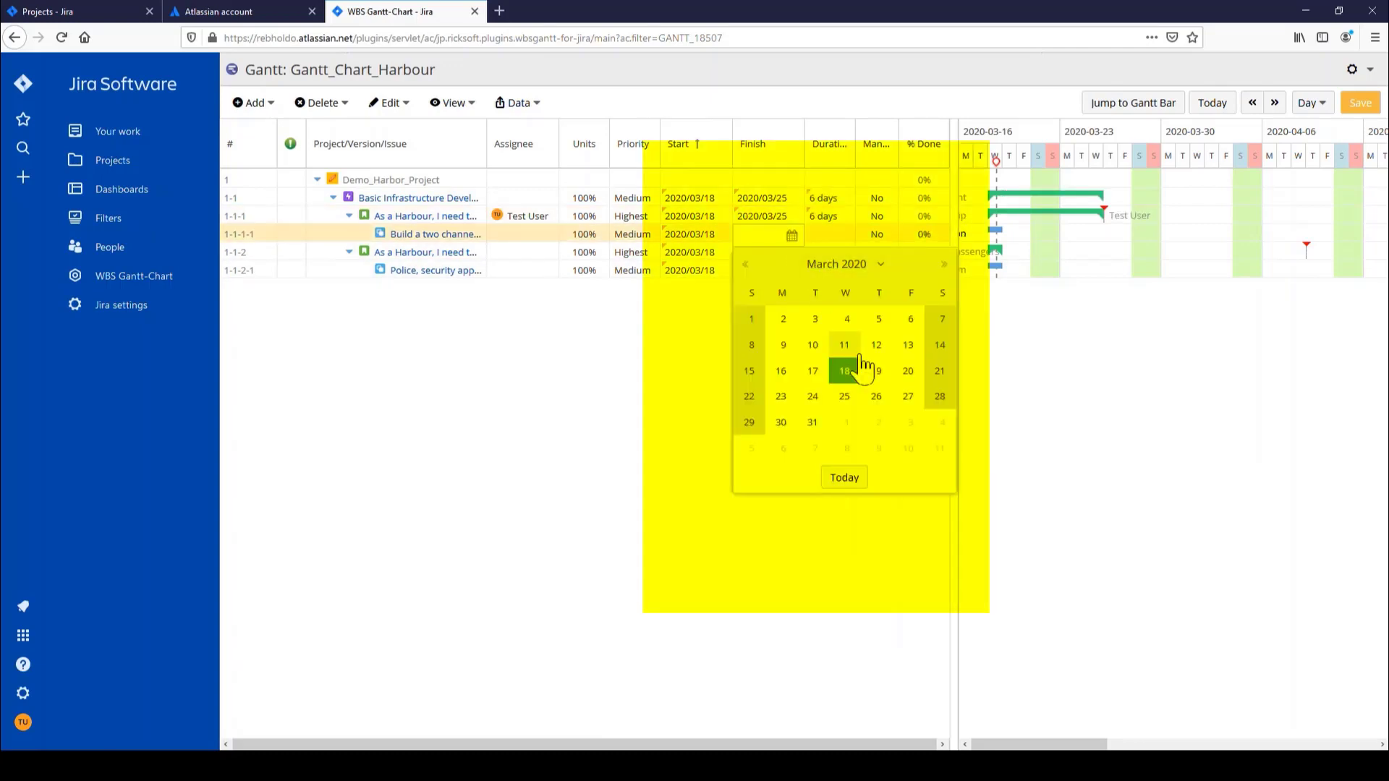
click(846, 398)
Set the finish date of both the security story and its police and emergency response subtask to 2020/04/08.
click(805, 255)
click(806, 254)
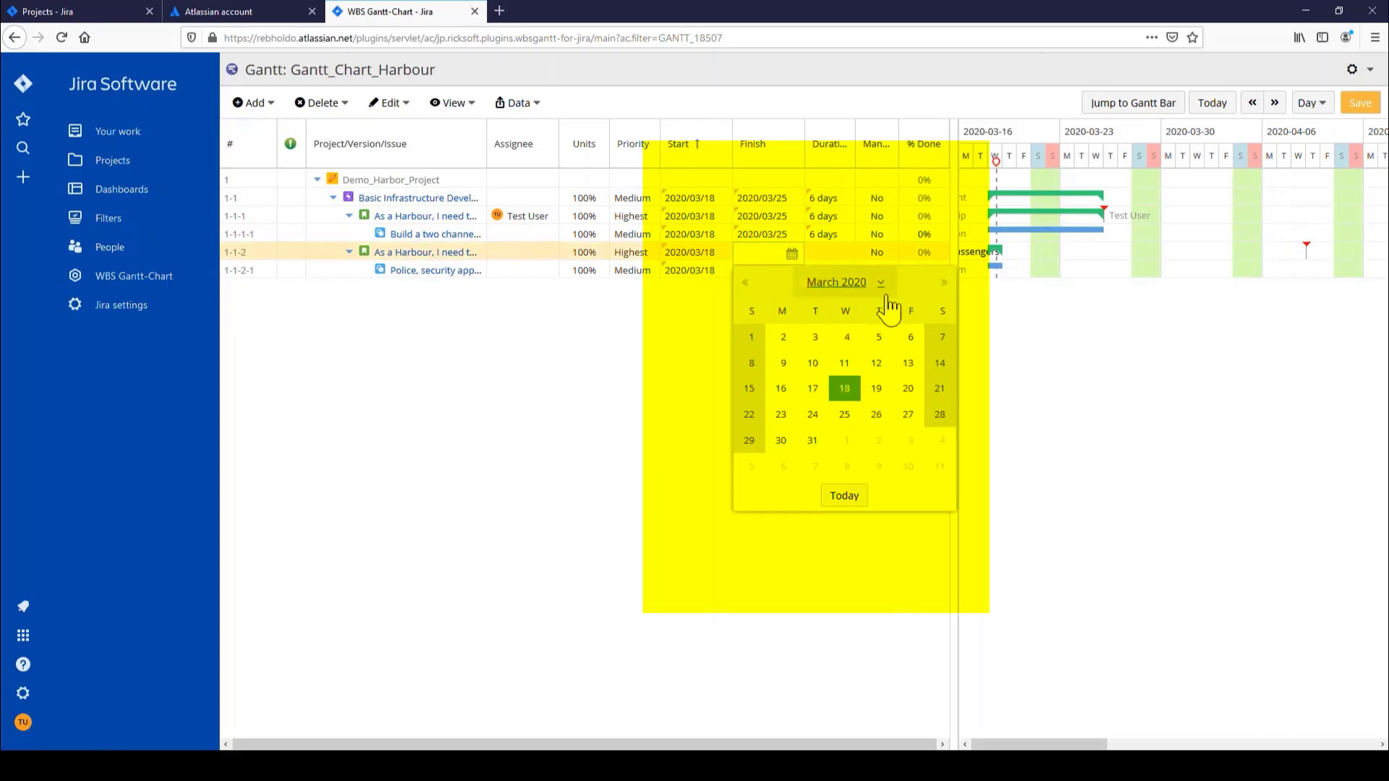
click(944, 282)
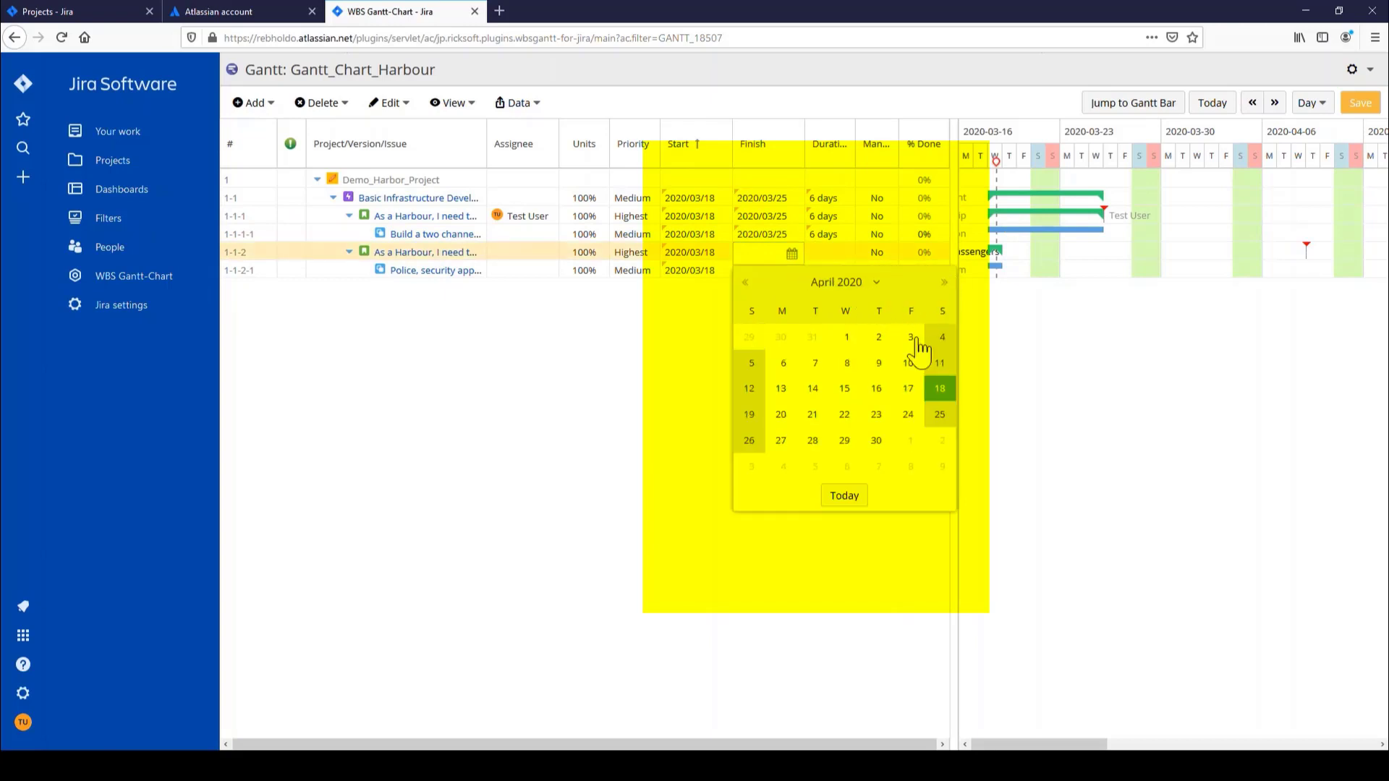
click(846, 362)
click(804, 273)
click(805, 274)
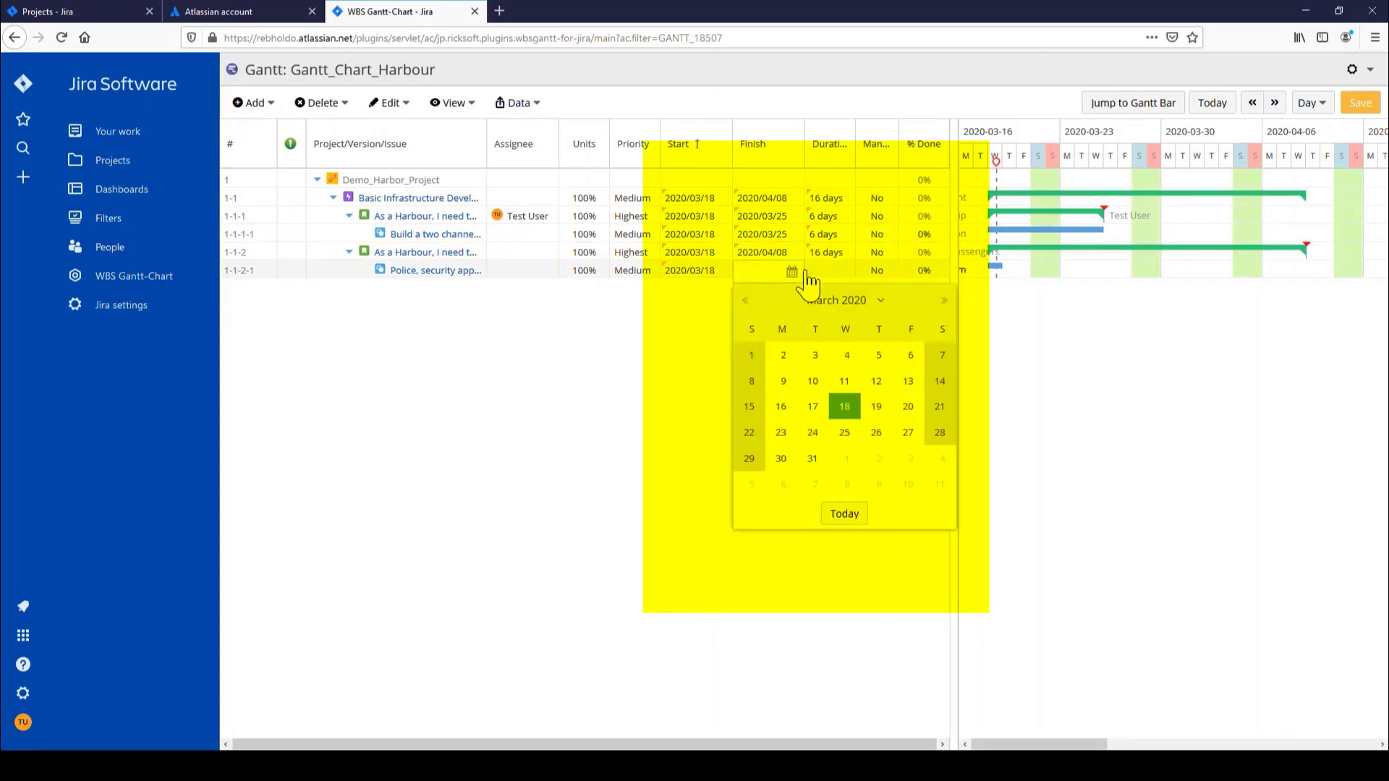
click(944, 300)
click(854, 384)
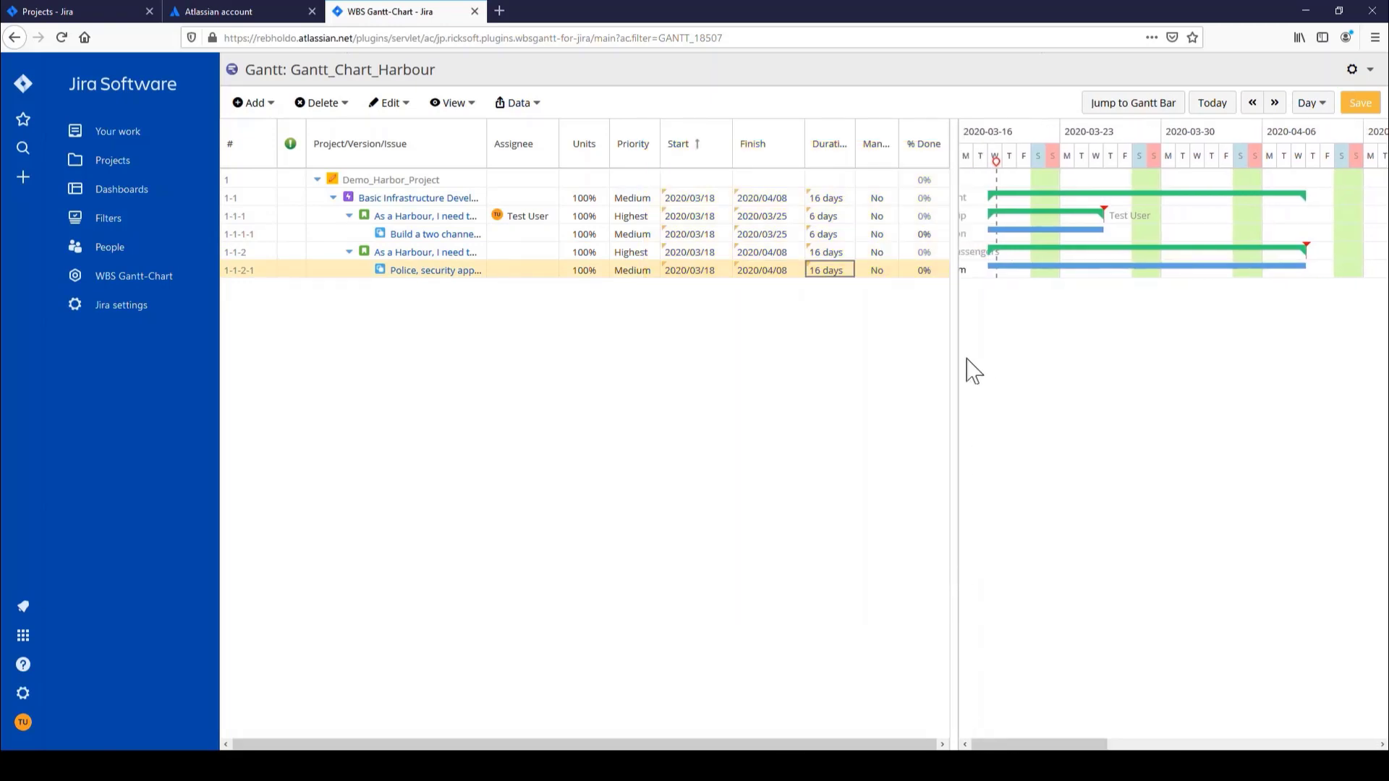
Widen the Gantt timeline area and set the police and emergency response subtask's % Done to 100.
drag(970, 369, 803, 366)
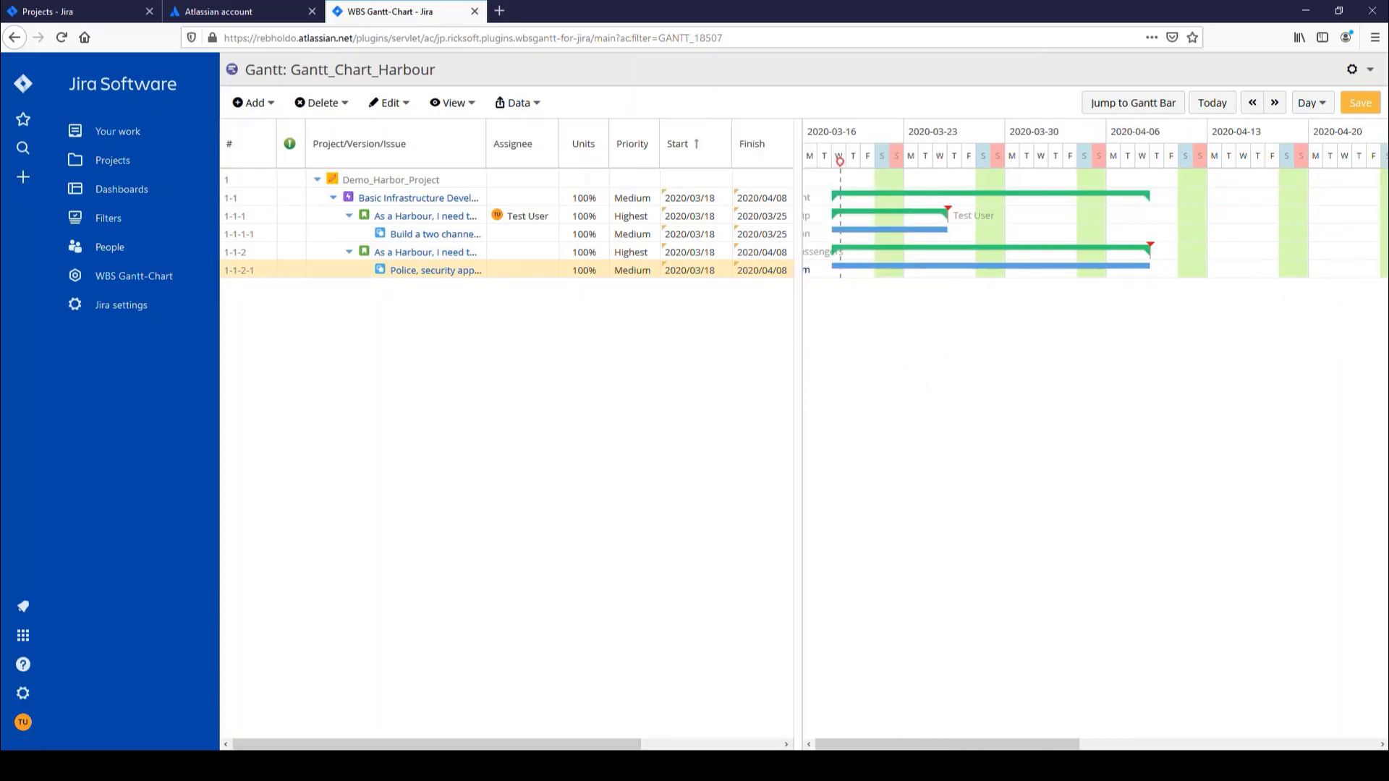
drag(607, 746, 690, 746)
double_click(773, 272)
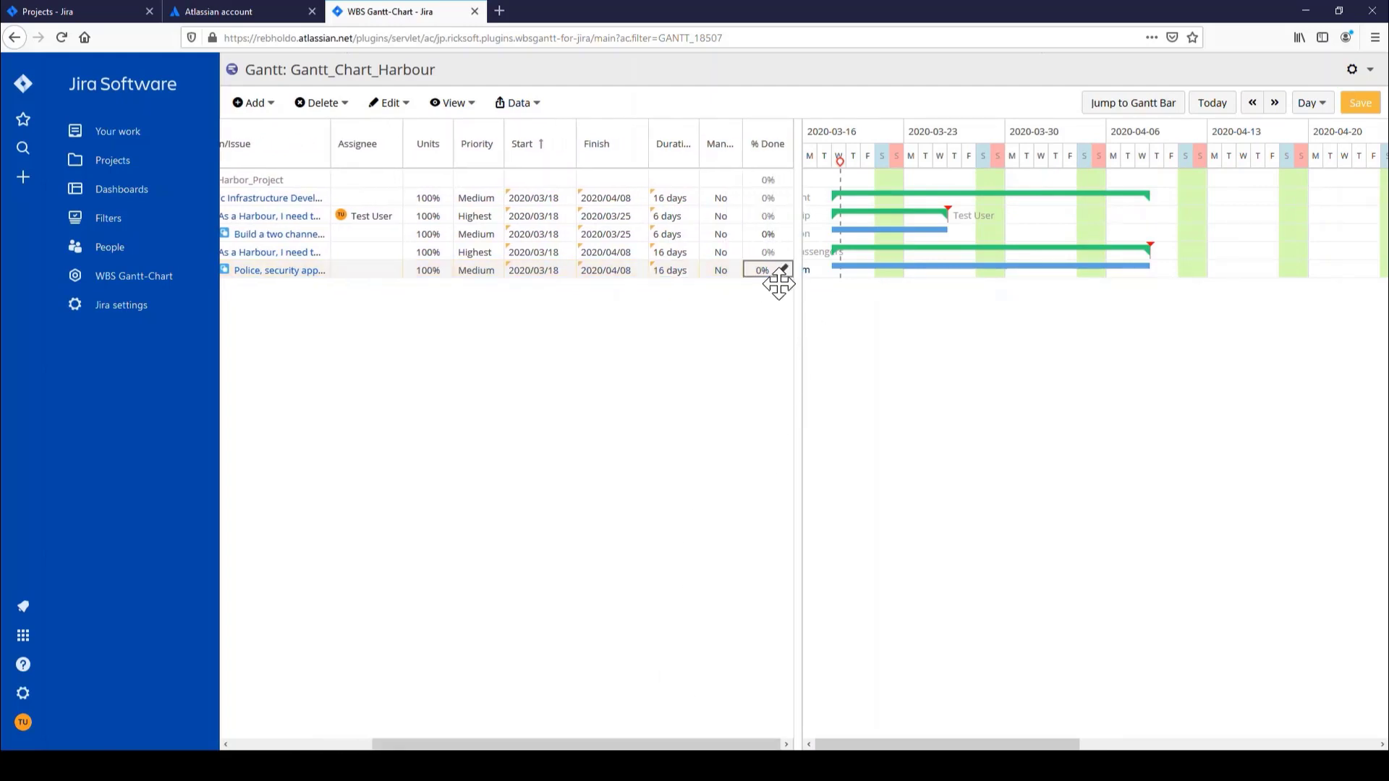
key(BackSpace)
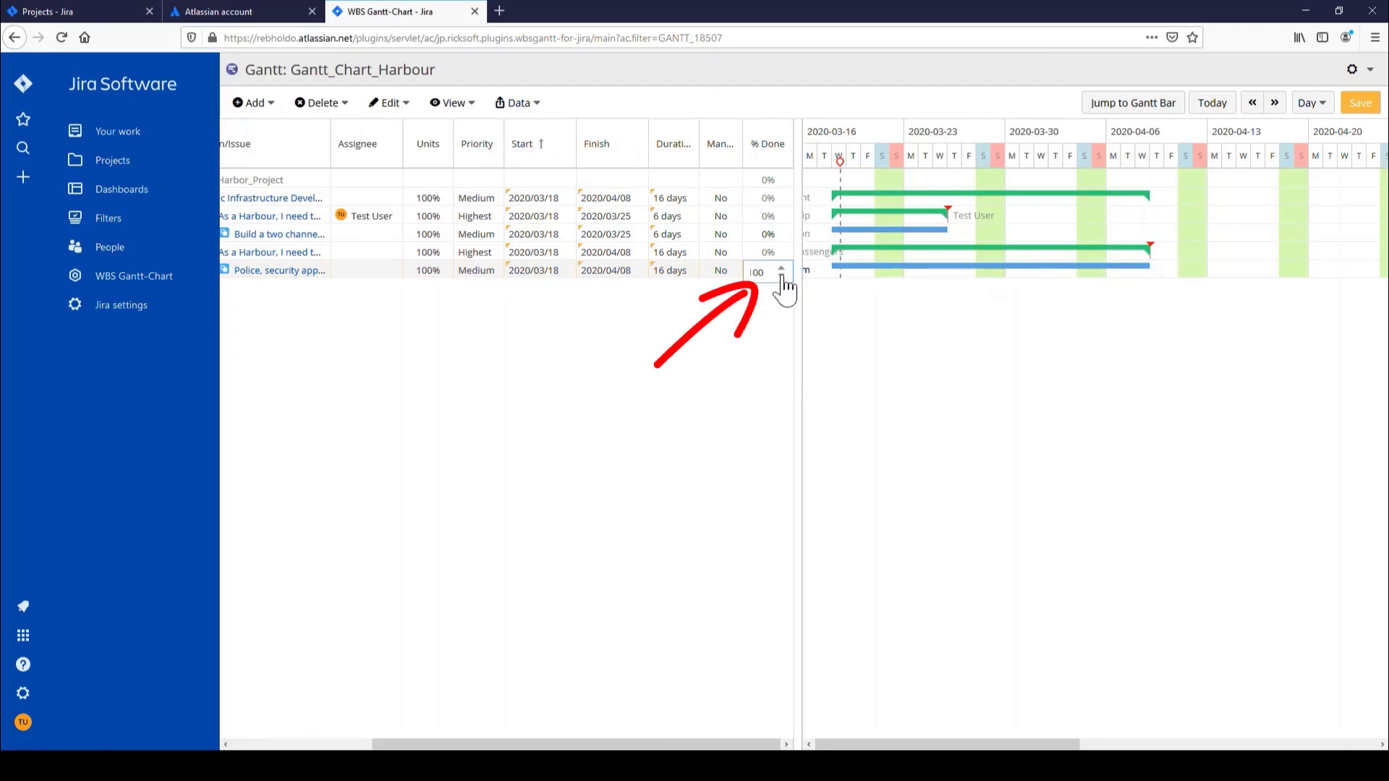
text(100)
key(Return)
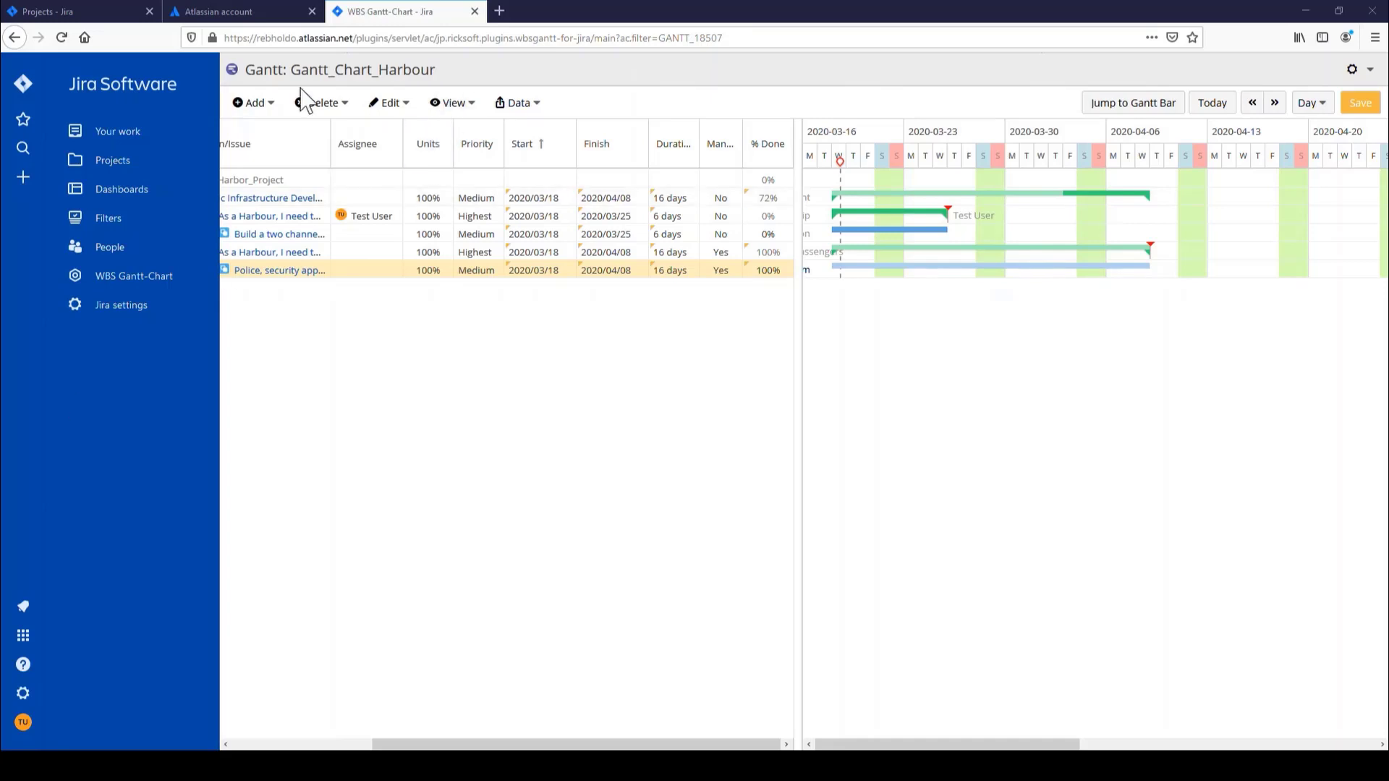
Leave the Gantt chart page and examine the Burndown Chart report of Demo_Harbor_Project for DHP Sprint 1.
click(126, 162)
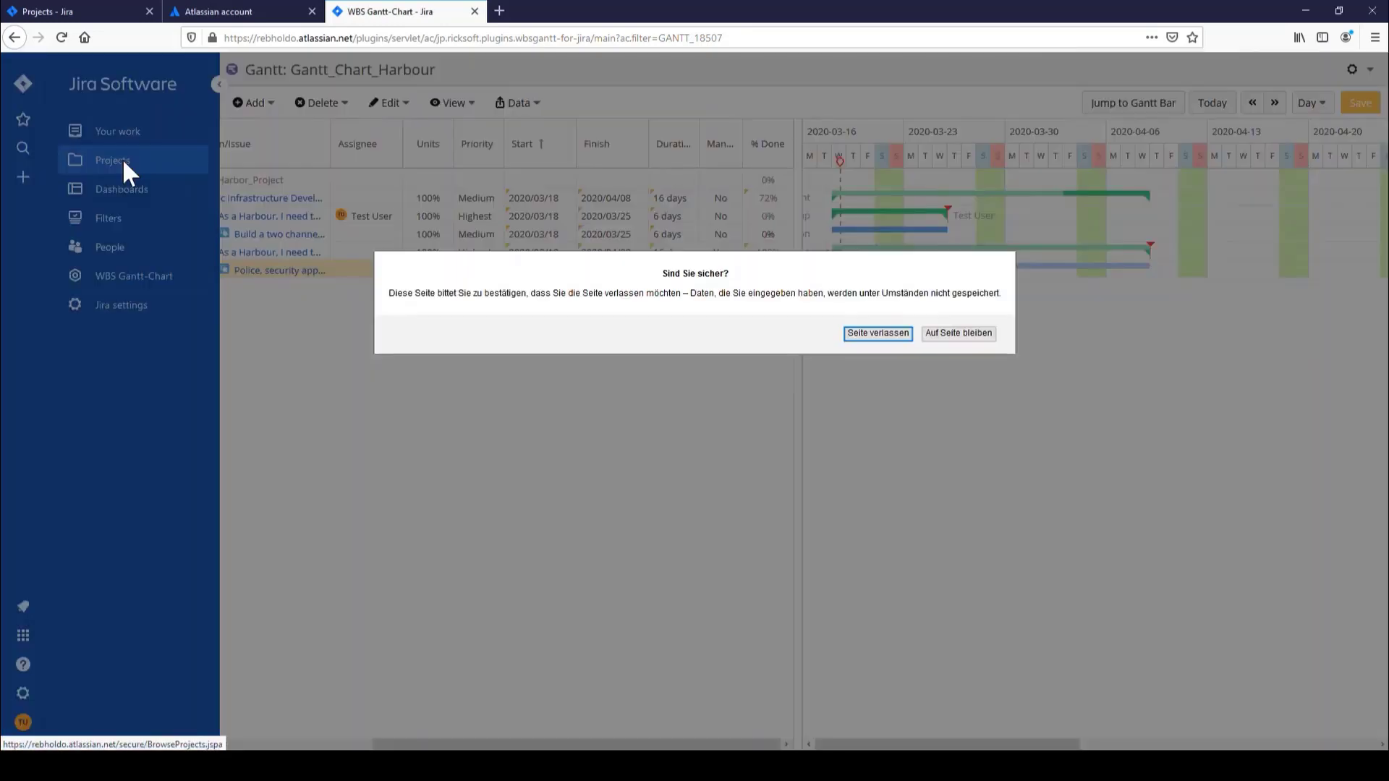
click(887, 338)
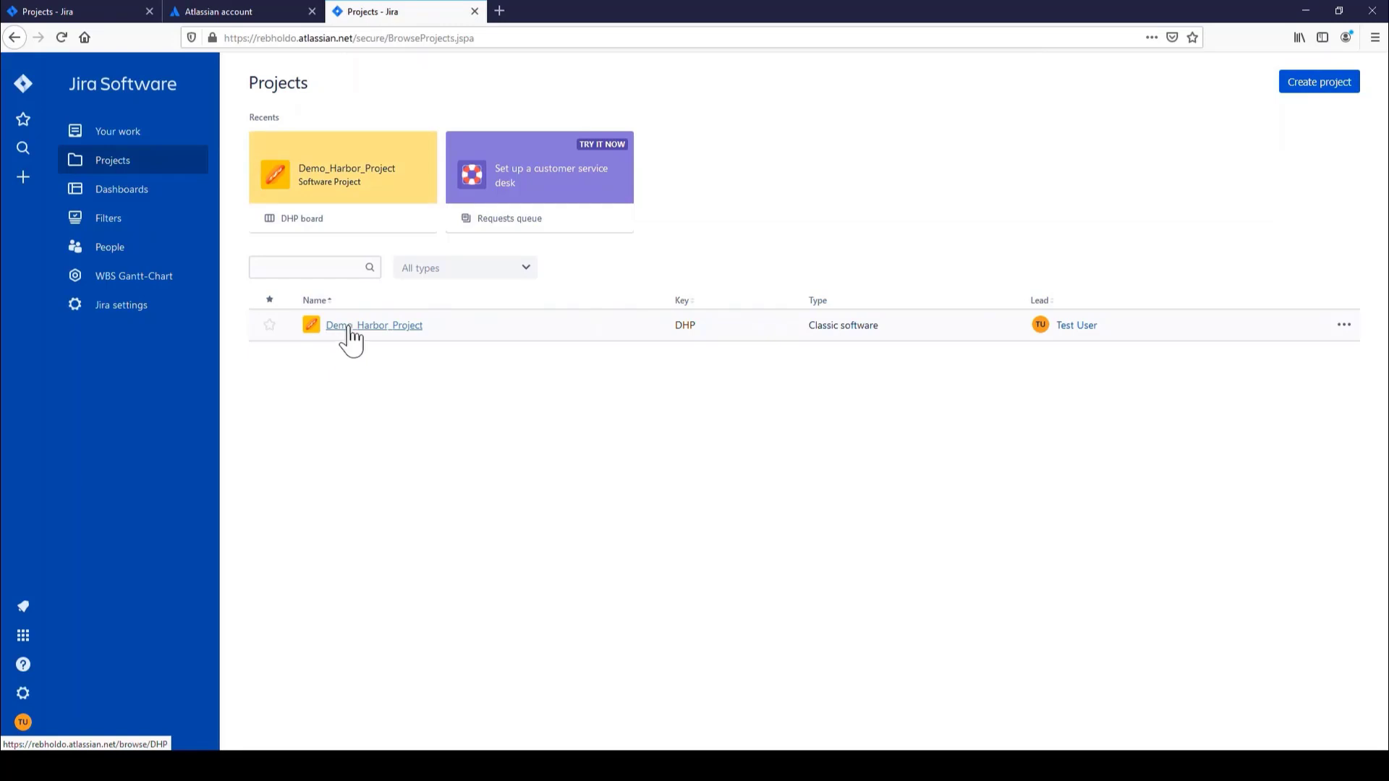
click(340, 332)
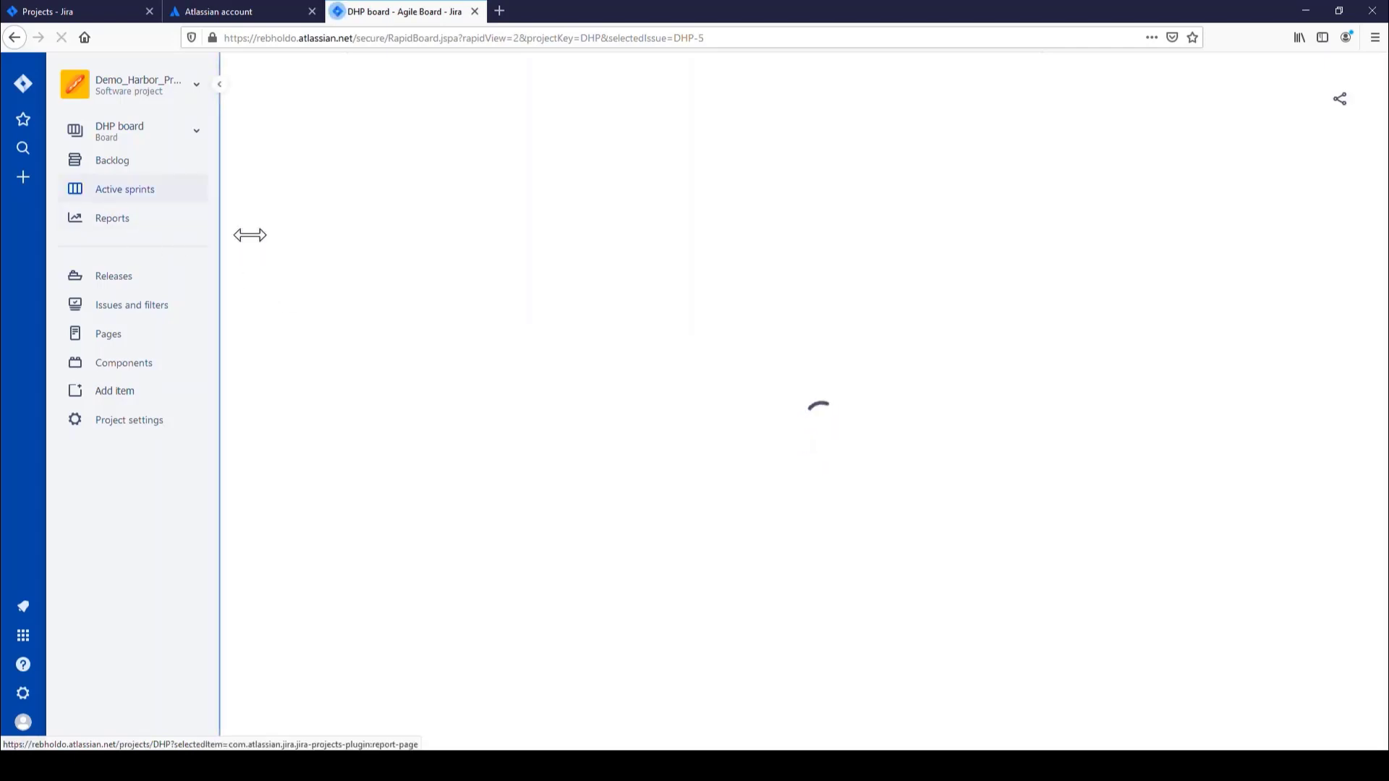
click(109, 230)
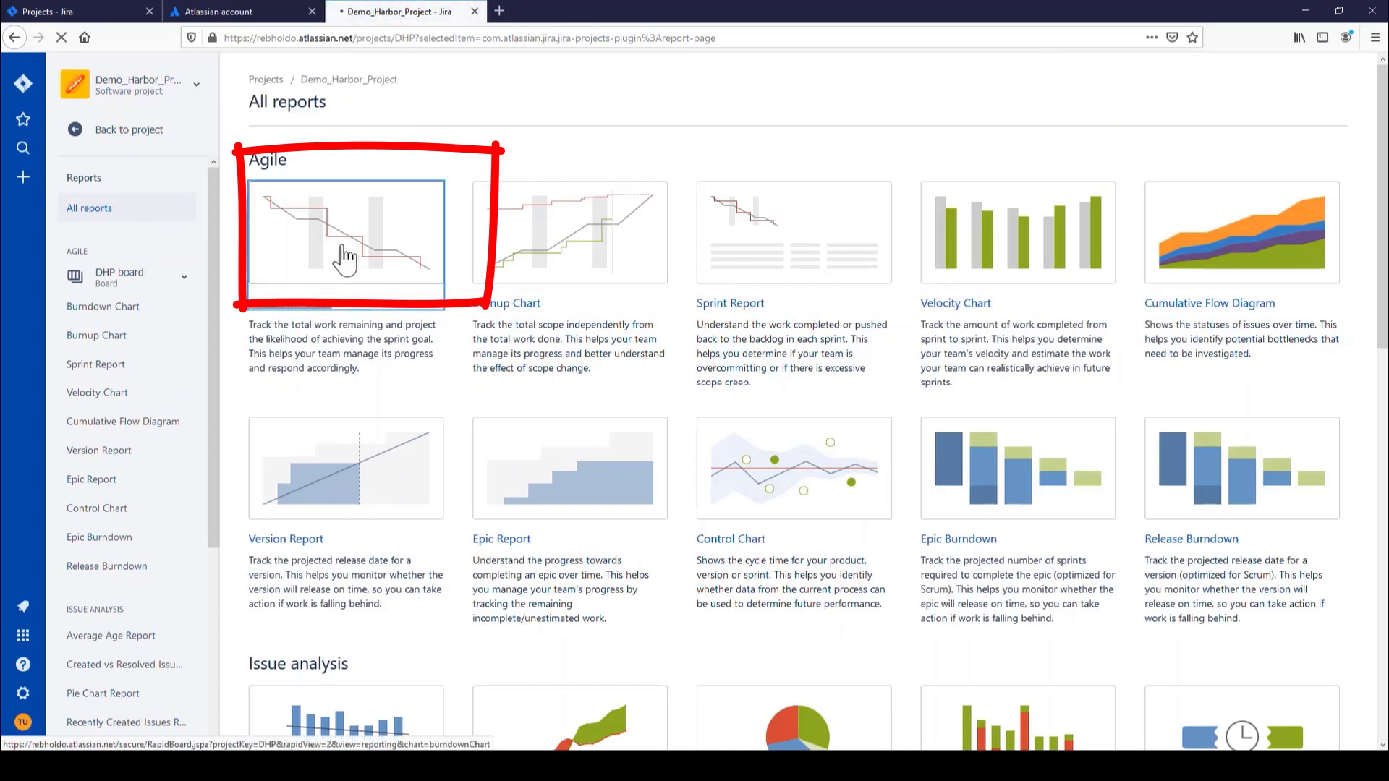
click(346, 256)
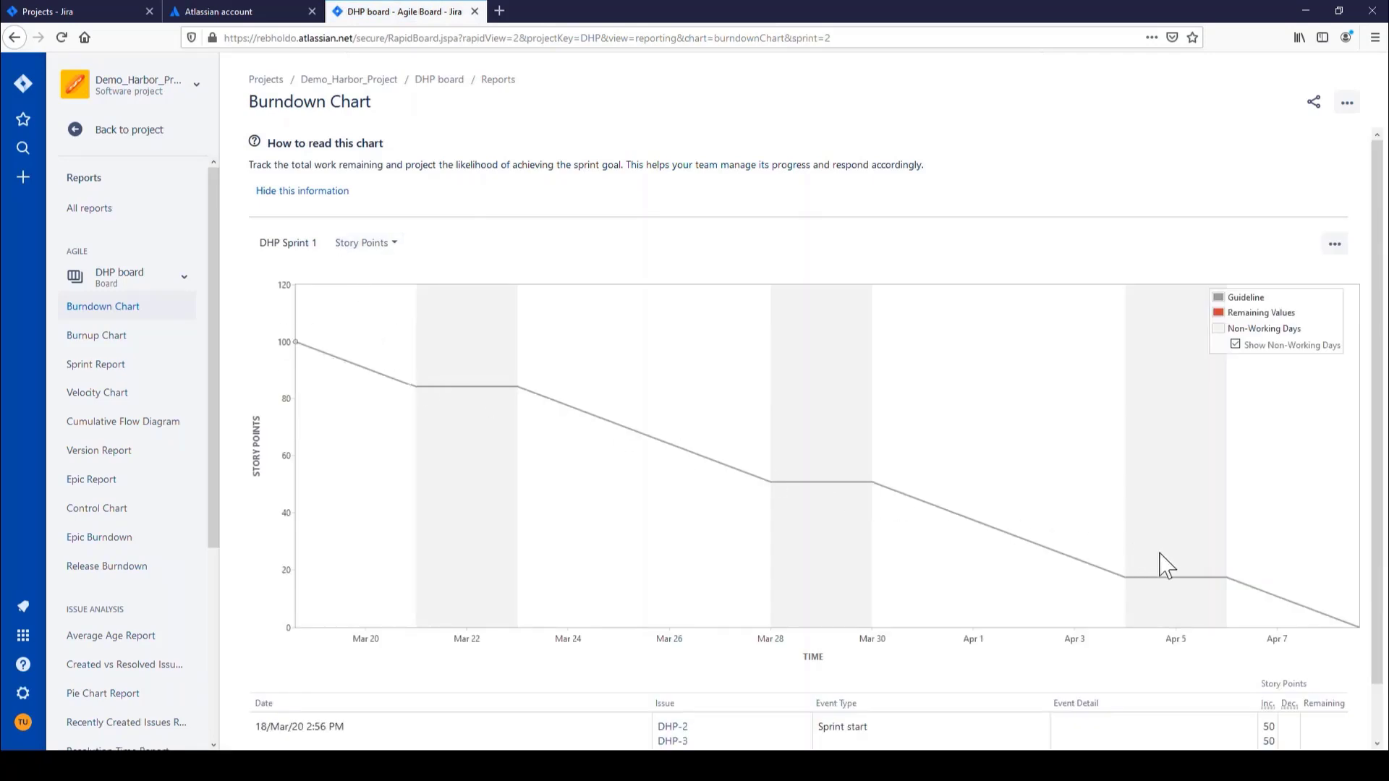
scroll(1162, 563, down, 2)
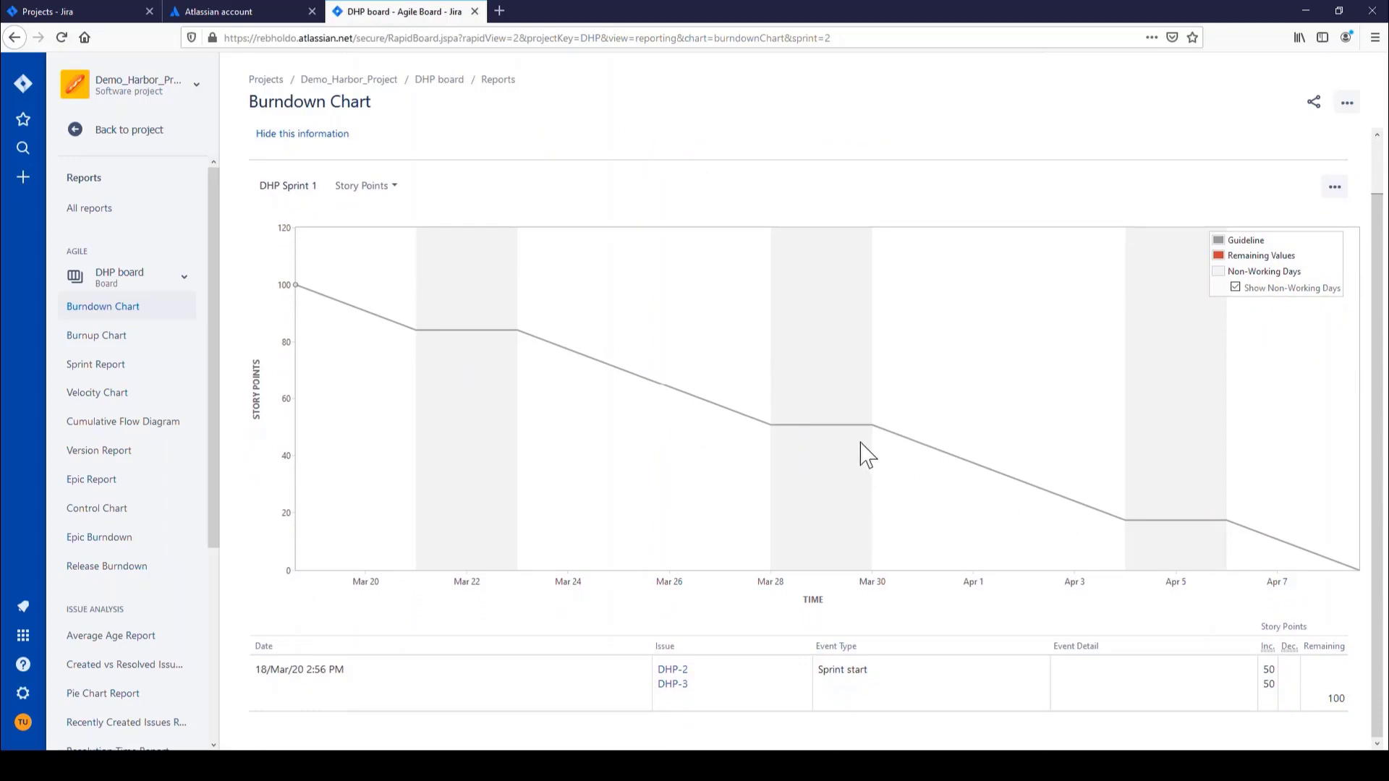
In the active sprint, move subtasks DHP-4 and DHP-5 to Done and update their parent stories DHP-2 and DHP-3 to match.
click(93, 129)
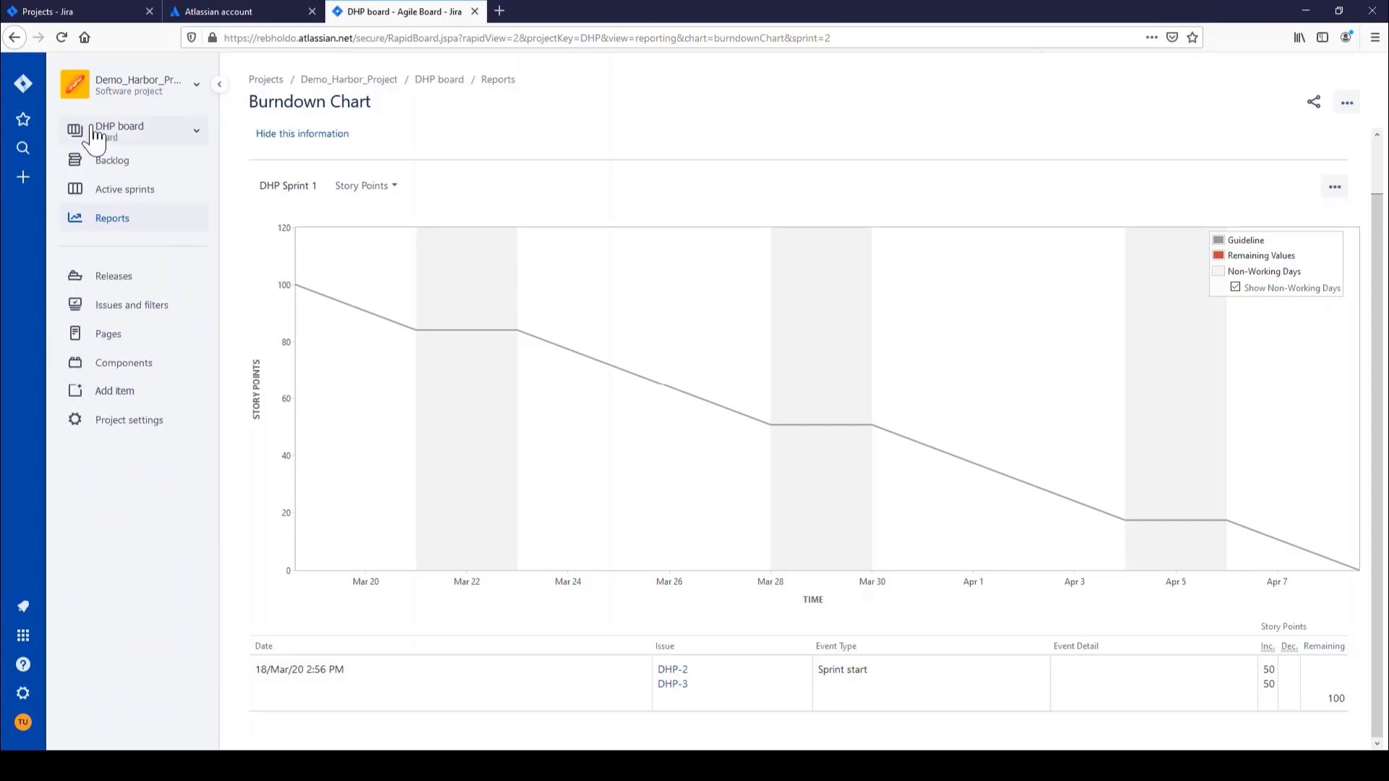
click(135, 166)
click(134, 195)
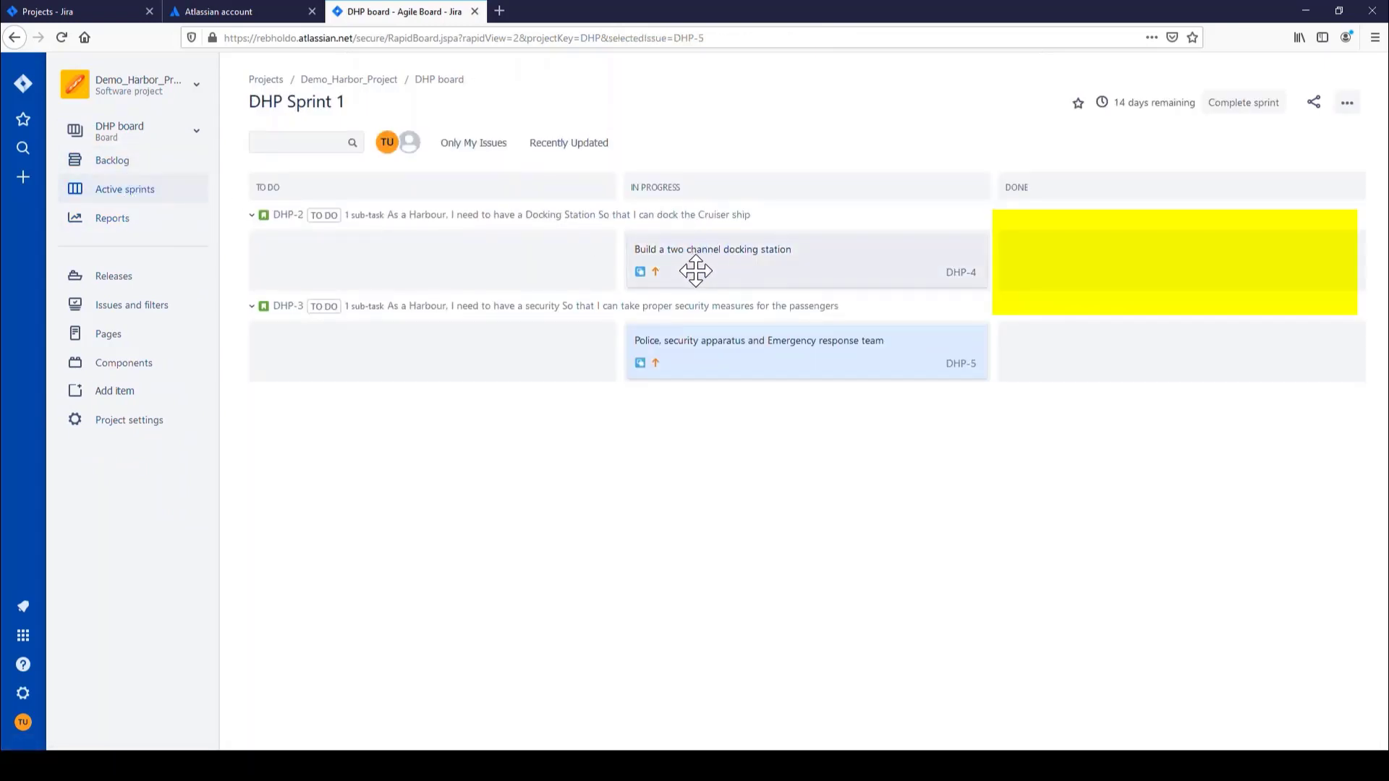
drag(699, 271, 1074, 263)
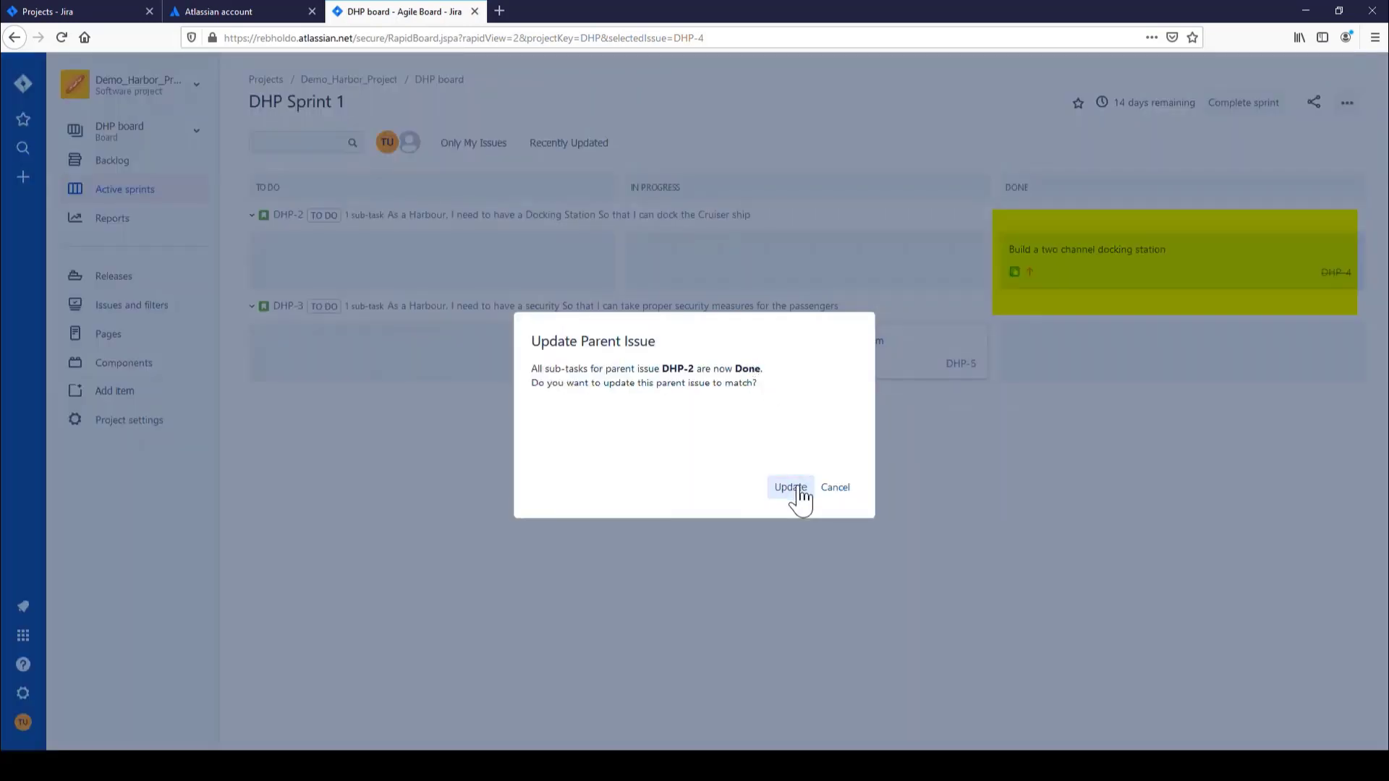
click(791, 487)
drag(740, 363, 1122, 362)
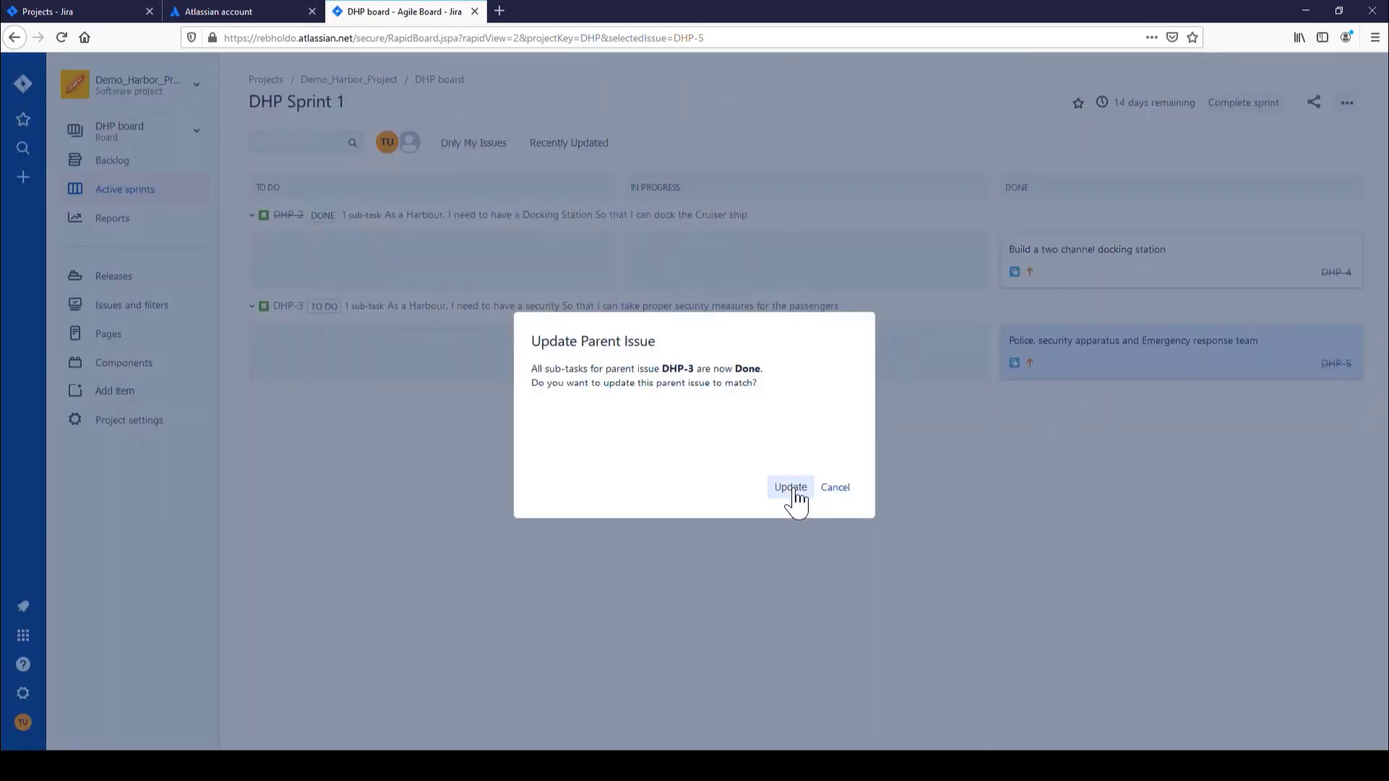
click(790, 487)
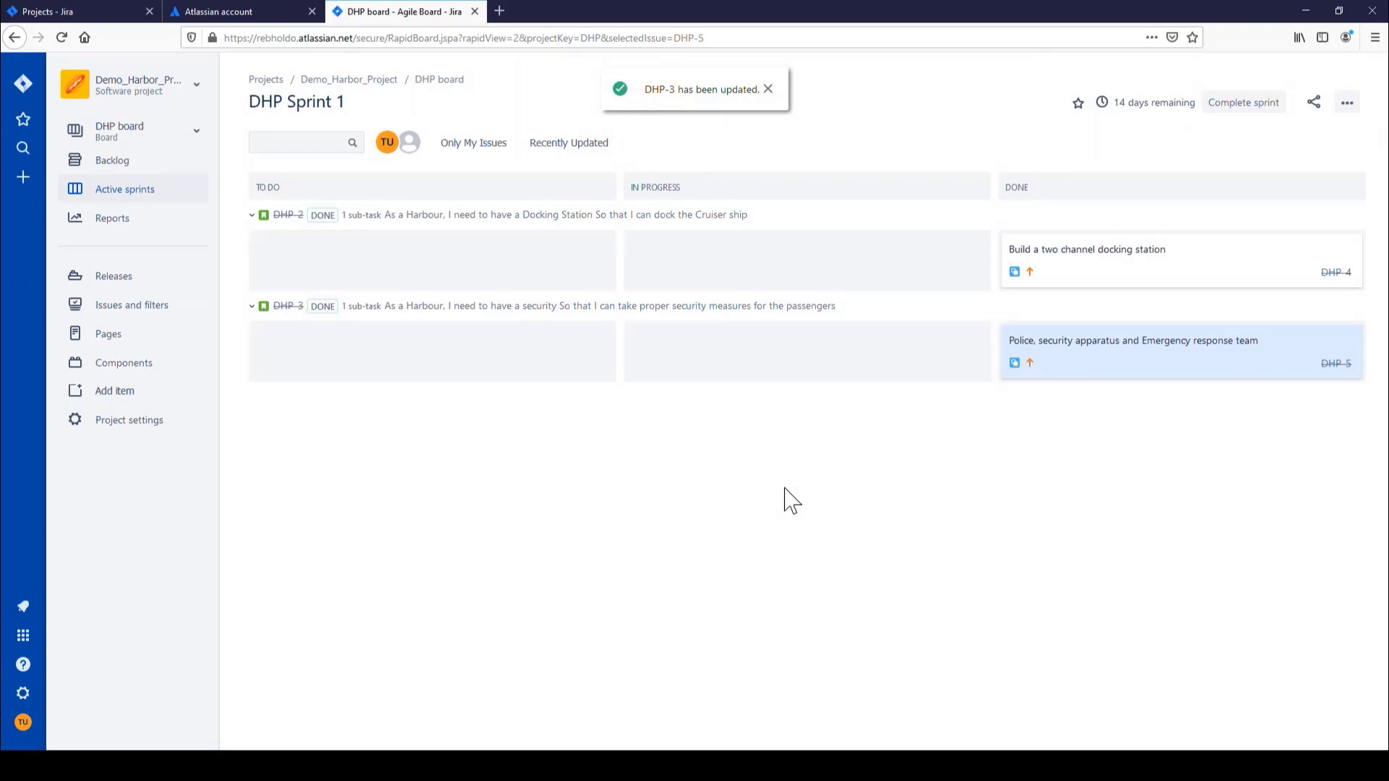